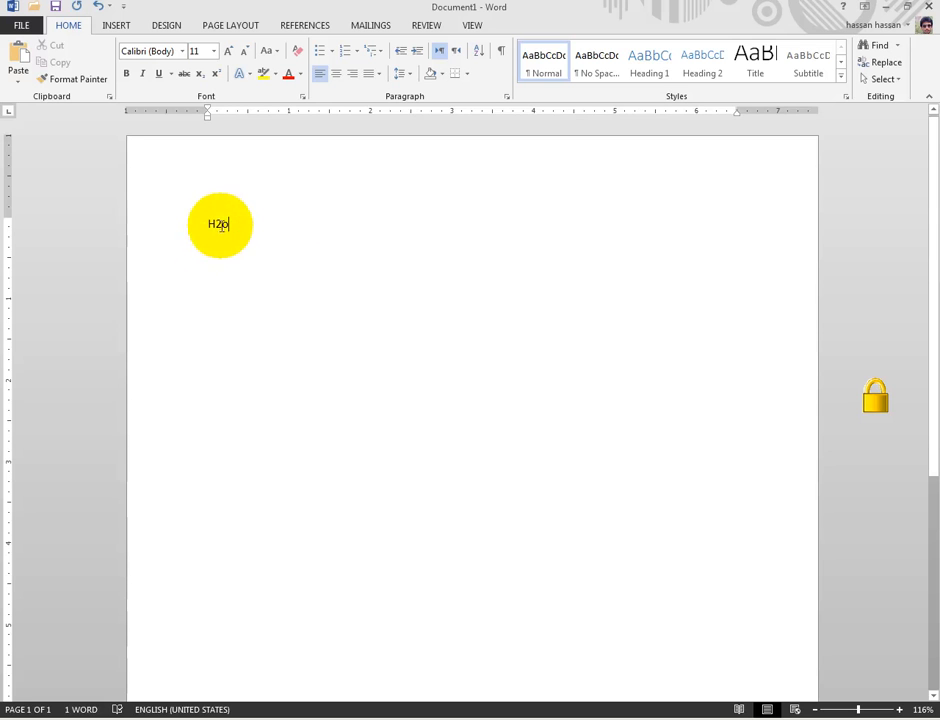
# Enlarge the H2o text to a font size of 128
pyautogui.moveTo(235, 220); pyautogui.dragTo(199, 221)
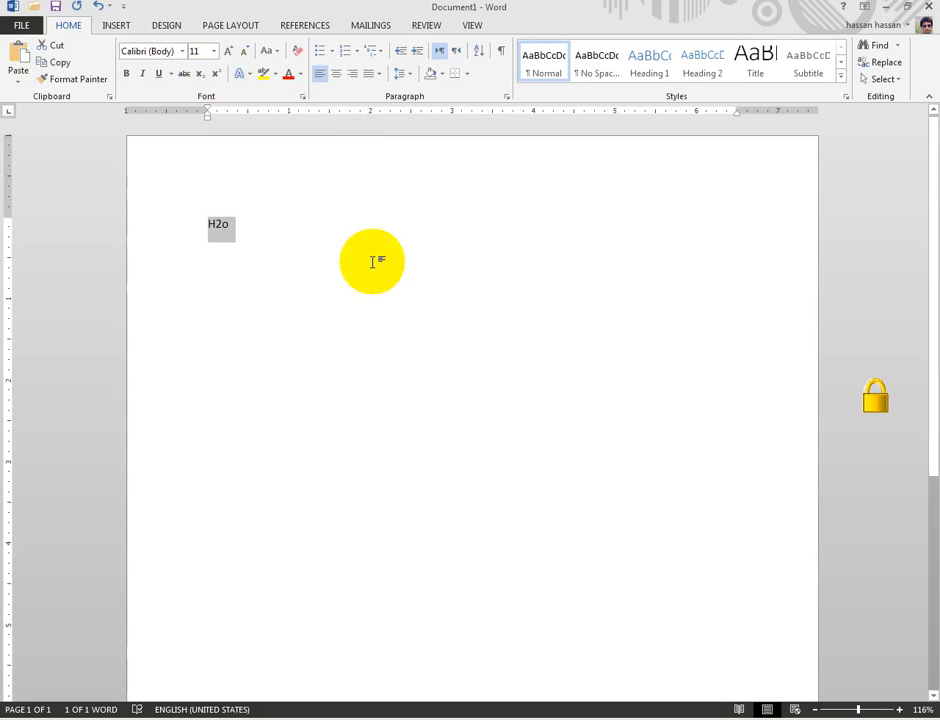
pyautogui.hotkey('ctrl', ']')
pyautogui.hotkey('ctrl', ']')
pyautogui.hotkey('ctrl', ']')
pyautogui.hotkey('ctrl', ']')
pyautogui.hotkey('ctrl', ']')
pyautogui.hotkey('ctrl', ']')
pyautogui.hotkey('ctrl', ']')
pyautogui.hotkey('ctrl', ']')
pyautogui.hotkey('ctrl', ']')
pyautogui.hotkey('ctrl', ']')
pyautogui.hotkey('ctrl', ']')
pyautogui.hotkey('ctrl', ']')
pyautogui.hotkey('ctrl', ']')
pyautogui.hotkey('ctrl', ']')
pyautogui.hotkey('ctrl', ']')
pyautogui.hotkey('ctrl', ']')
pyautogui.hotkey('ctrl', ']')
pyautogui.hotkey('ctrl', ']')
pyautogui.hotkey('ctrl', ']')
pyautogui.hotkey('ctrl', ']')
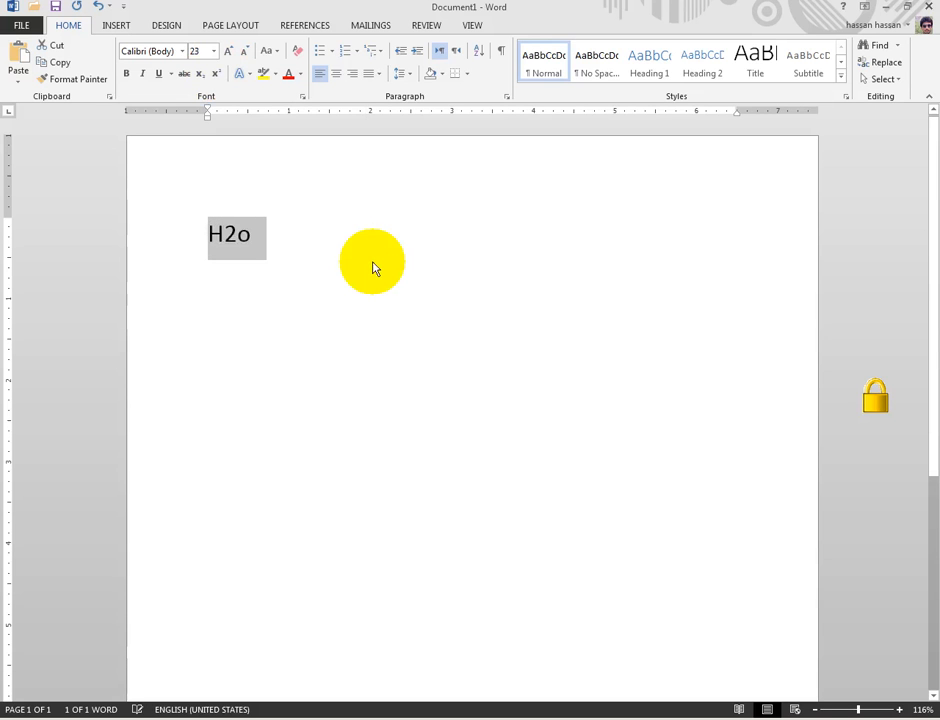
pyautogui.hotkey('ctrl', ']')
pyautogui.hotkey('ctrl', ']')
pyautogui.hotkey('ctrl', ']')
pyautogui.hotkey('ctrl', ']')
pyautogui.hotkey('ctrl', ']')
pyautogui.hotkey('ctrl', ']')
pyautogui.hotkey('ctrl', ']')
pyautogui.hotkey('ctrl', ']')
pyautogui.hotkey('ctrl', ']')
pyautogui.hotkey('ctrl', ']')
pyautogui.hotkey('ctrl', ']')
pyautogui.hotkey('ctrl', ']')
pyautogui.hotkey('ctrl', ']')
pyautogui.hotkey('ctrl', ']')
pyautogui.hotkey('ctrl', ']')
pyautogui.hotkey('ctrl', ']')
pyautogui.hotkey('ctrl', ']')
pyautogui.hotkey('ctrl', ']')
pyautogui.hotkey('ctrl', ']')
pyautogui.hotkey('ctrl', ']')
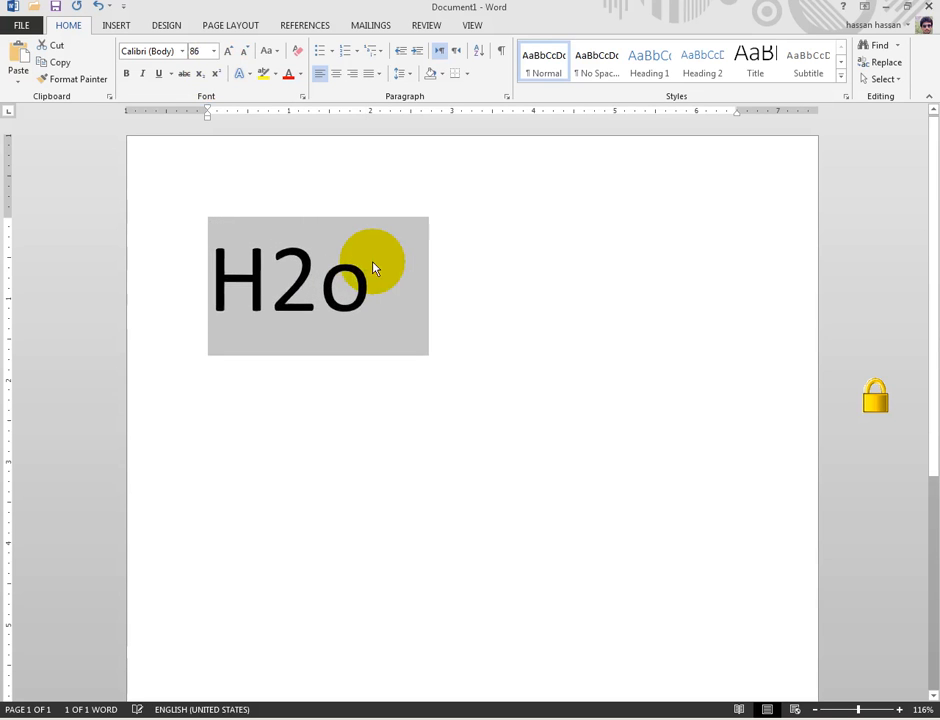
pyautogui.hotkey('ctrl', ']')
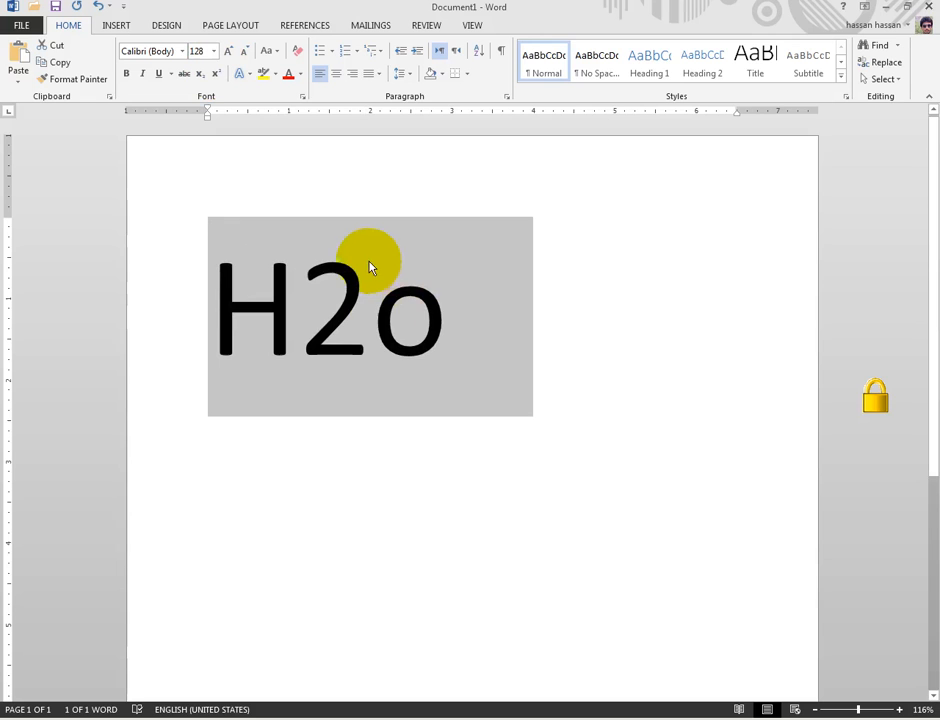
# Format the digit 2 in H2o as subscript
pyautogui.click(370, 323)
pyautogui.moveTo(370, 323); pyautogui.dragTo(305, 324)
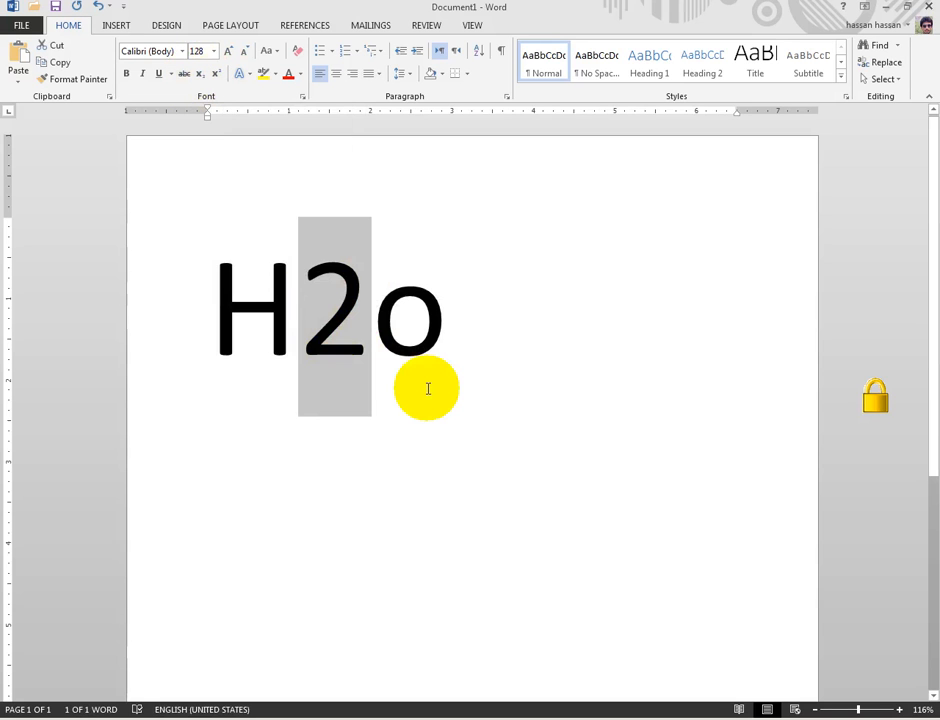
pyautogui.hotkey('ctrl', '=')
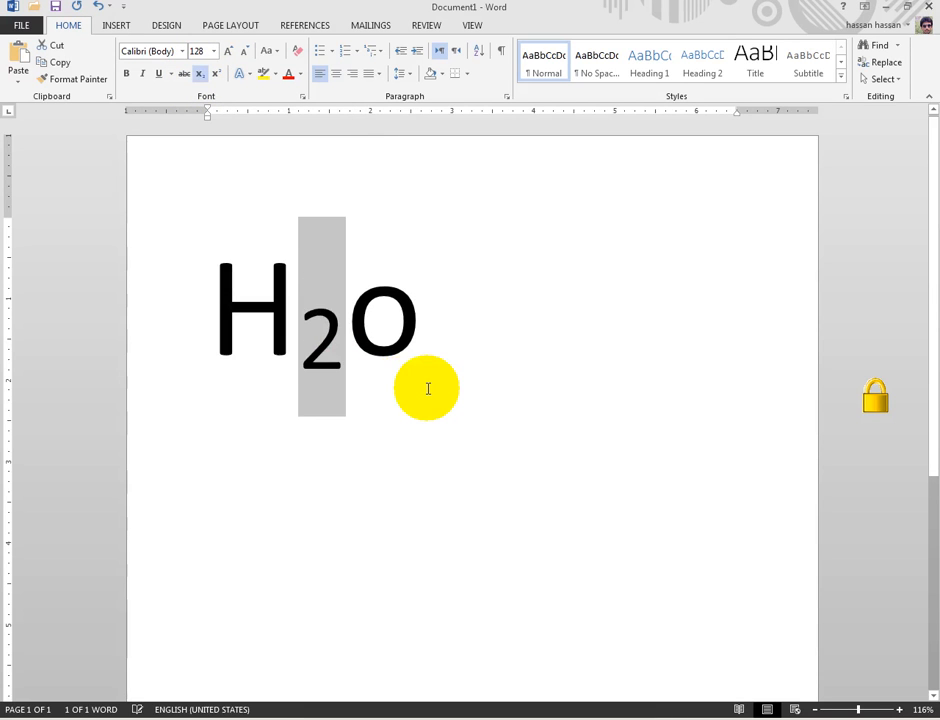
pyautogui.hotkey('ctrl', '=')
pyautogui.hotkey('ctrl', '=')
pyautogui.hotkey('ctrl', '=')
pyautogui.hotkey('ctrl', '=')
pyautogui.hotkey('ctrl', '=')
pyautogui.hotkey('ctrl', '=')
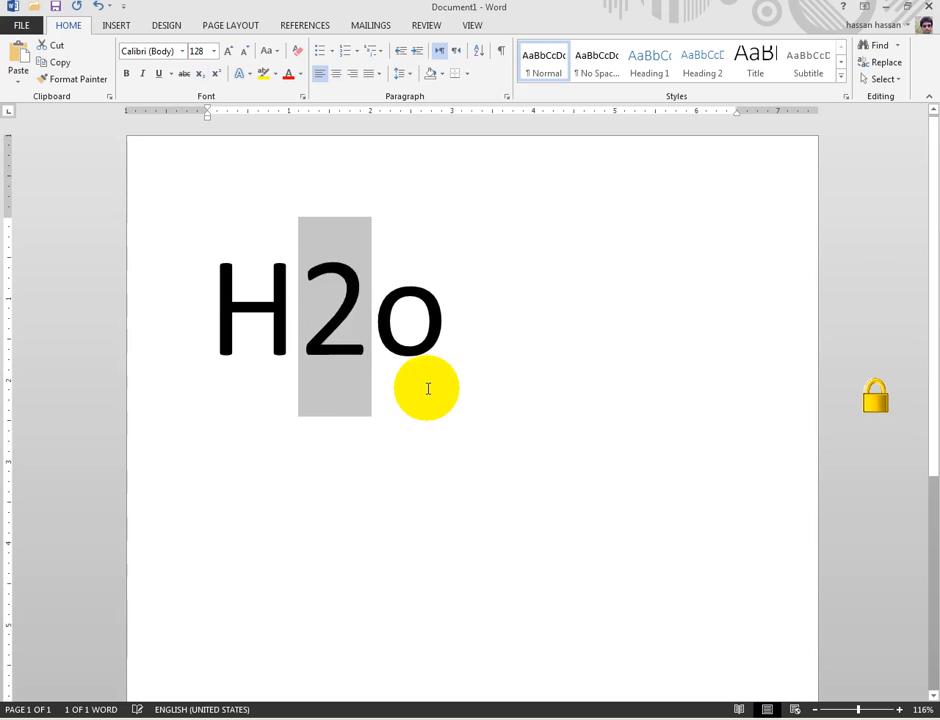
pyautogui.hotkey('ctrl', '=')
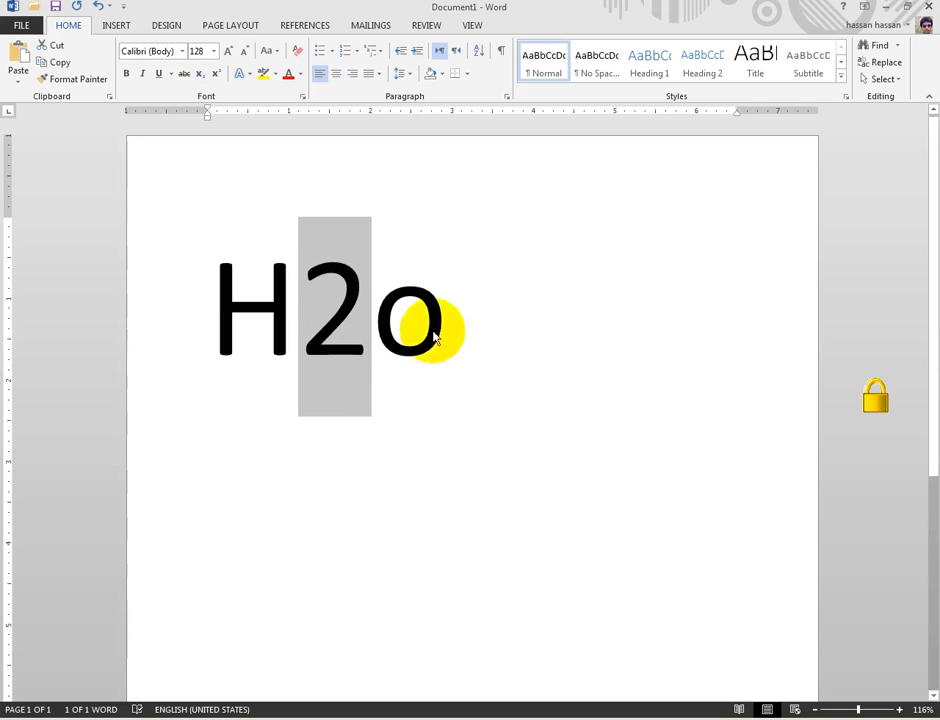
pyautogui.click(199, 74)
# Add a new line below H2o containing the text X2
pyautogui.click(469, 329)
pyautogui.press('Return')
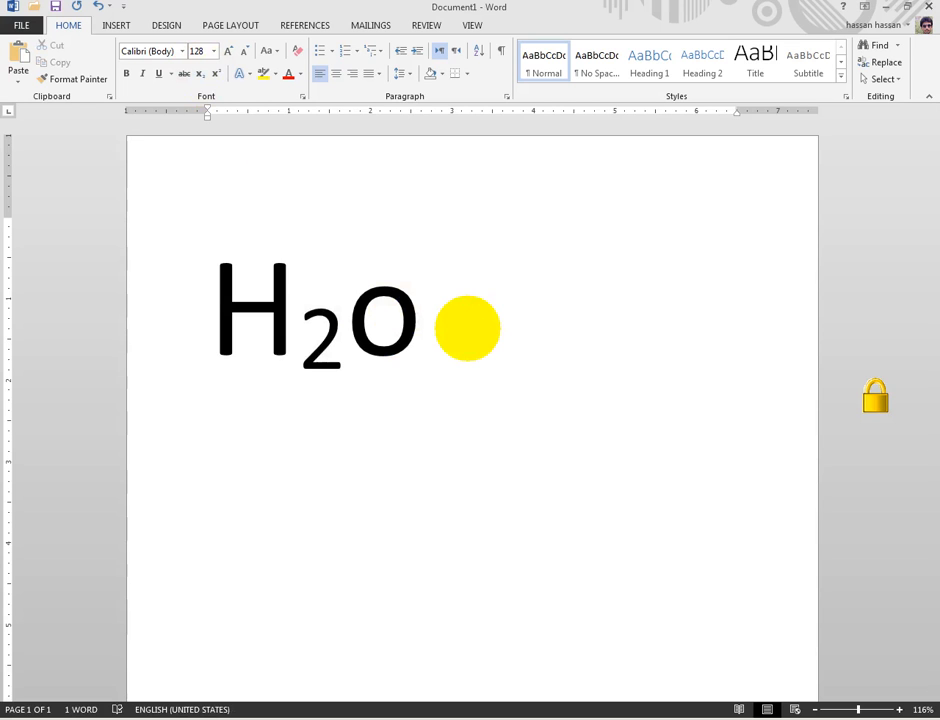
pyautogui.write('X2')
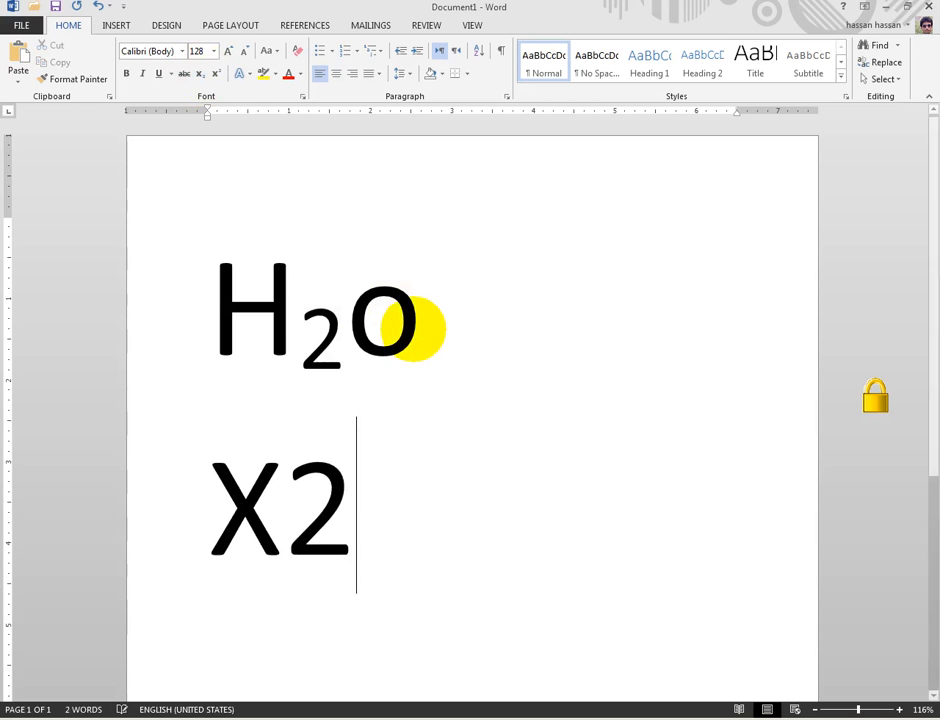
# Try superscript formatting on the digit 2 in X2, switching it on and off again
pyautogui.moveTo(373, 510); pyautogui.dragTo(310, 510)
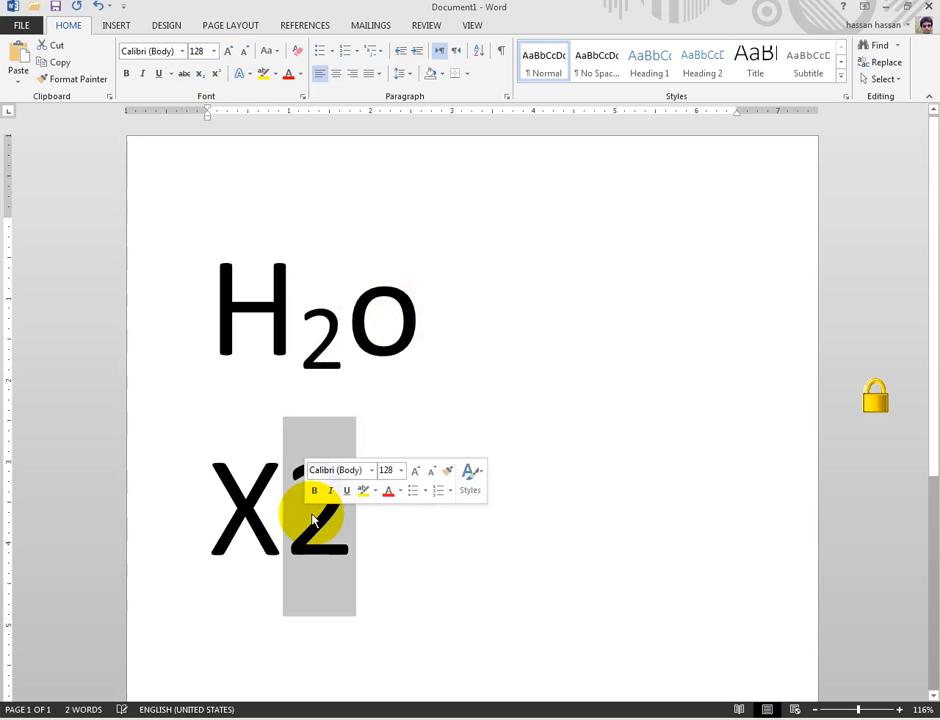
pyautogui.click(217, 76)
pyautogui.click(217, 76)
pyautogui.click(217, 76)
pyautogui.click(217, 76)
pyautogui.click(217, 76)
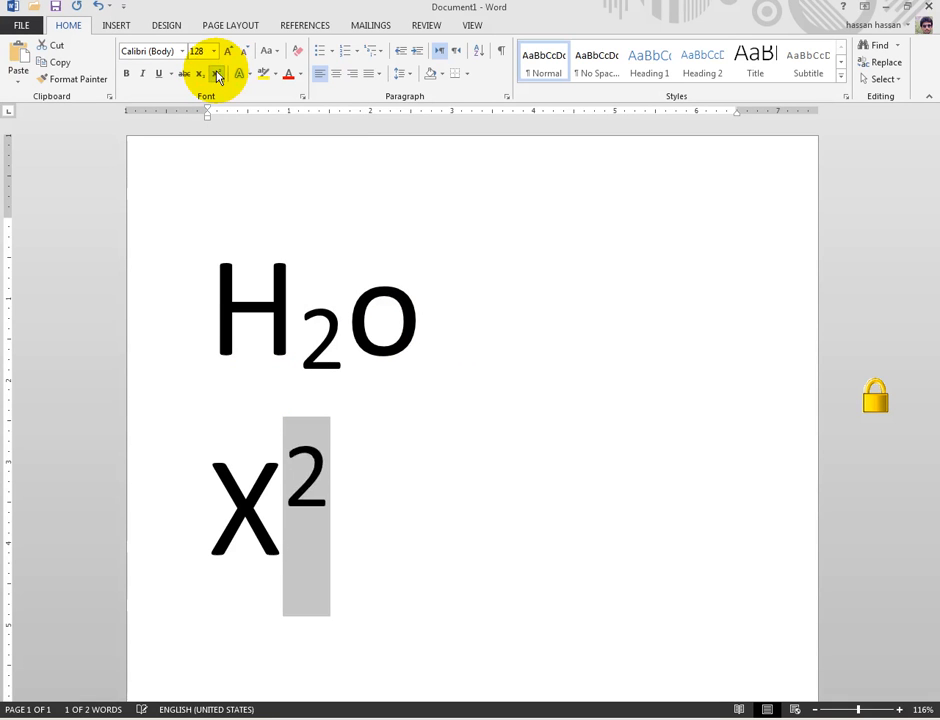
pyautogui.click(217, 76)
# Delete both the H2o and X2 lines from the document
pyautogui.click(388, 546)
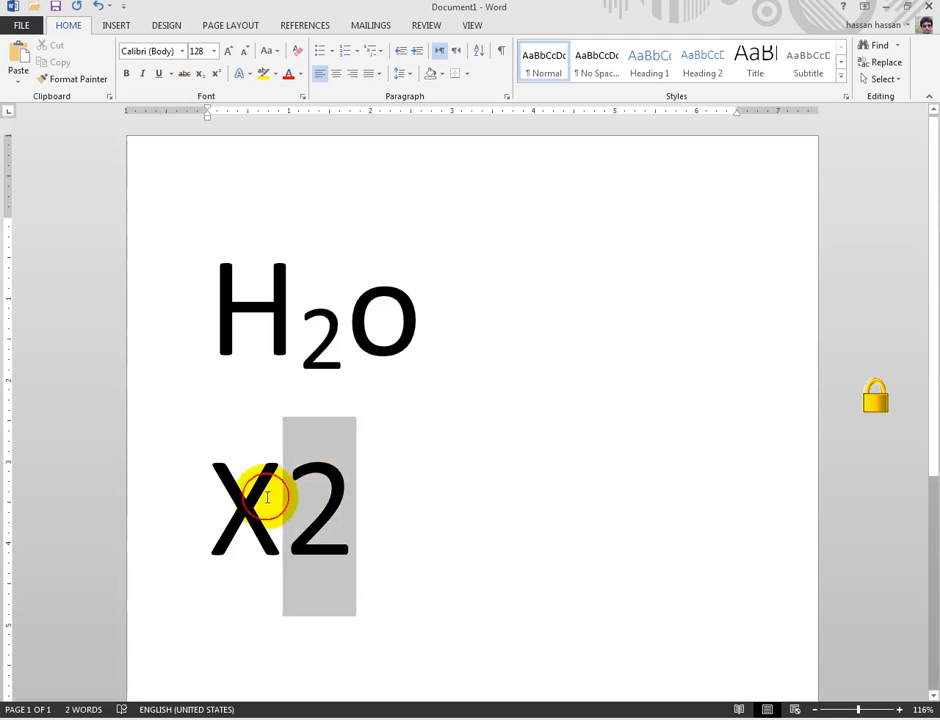
pyautogui.moveTo(388, 546); pyautogui.dragTo(173, 358)
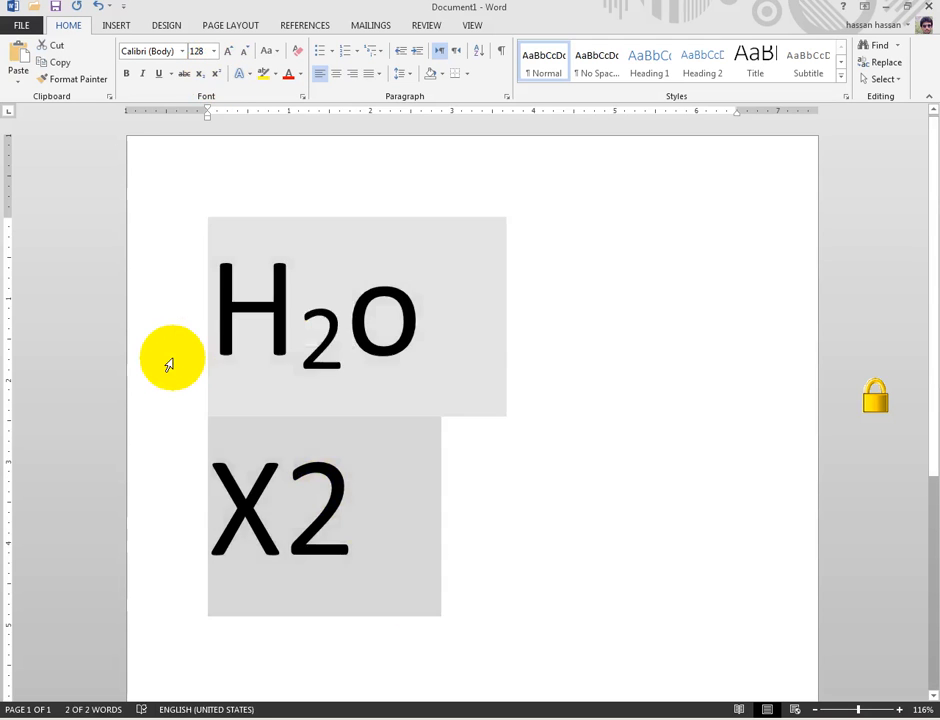
pyautogui.press('Delete')
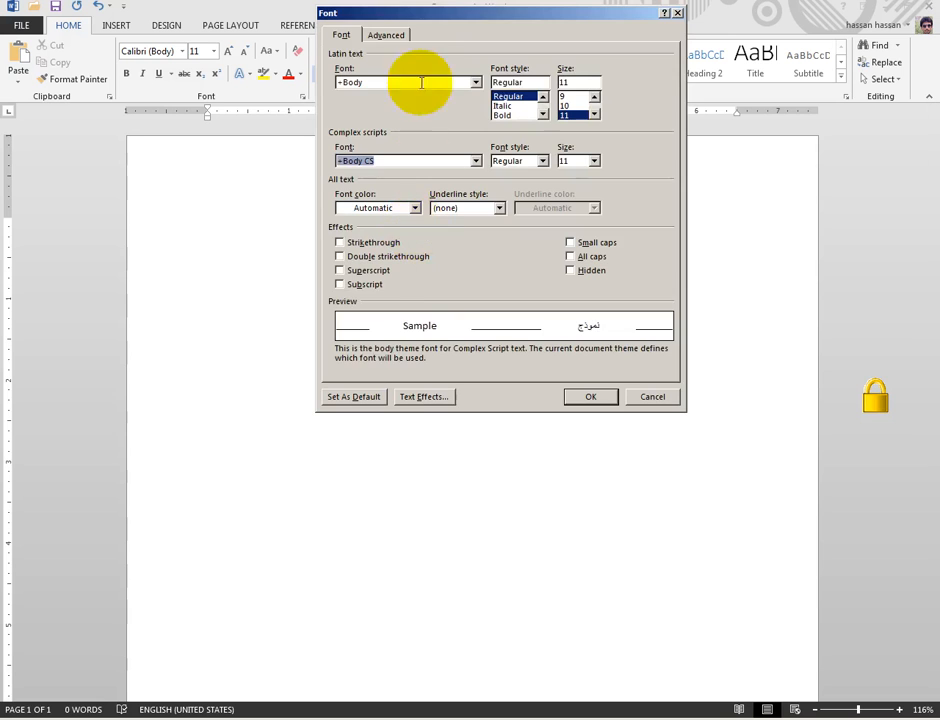
pyautogui.moveTo(428, 14); pyautogui.dragTo(520, 250)
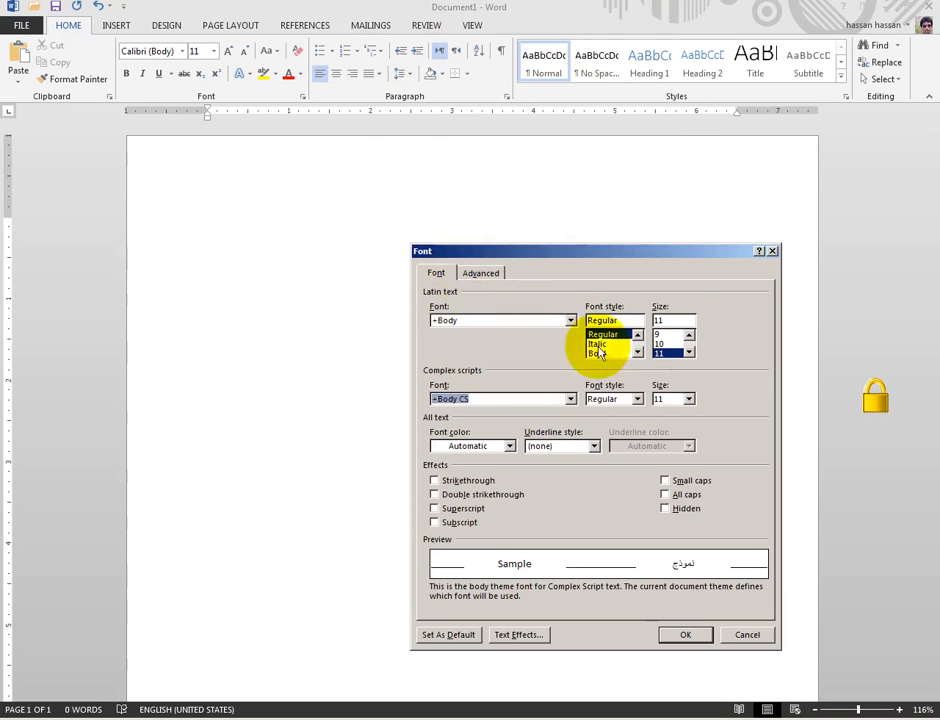
pyautogui.moveTo(752, 251); pyautogui.dragTo(705, 208)
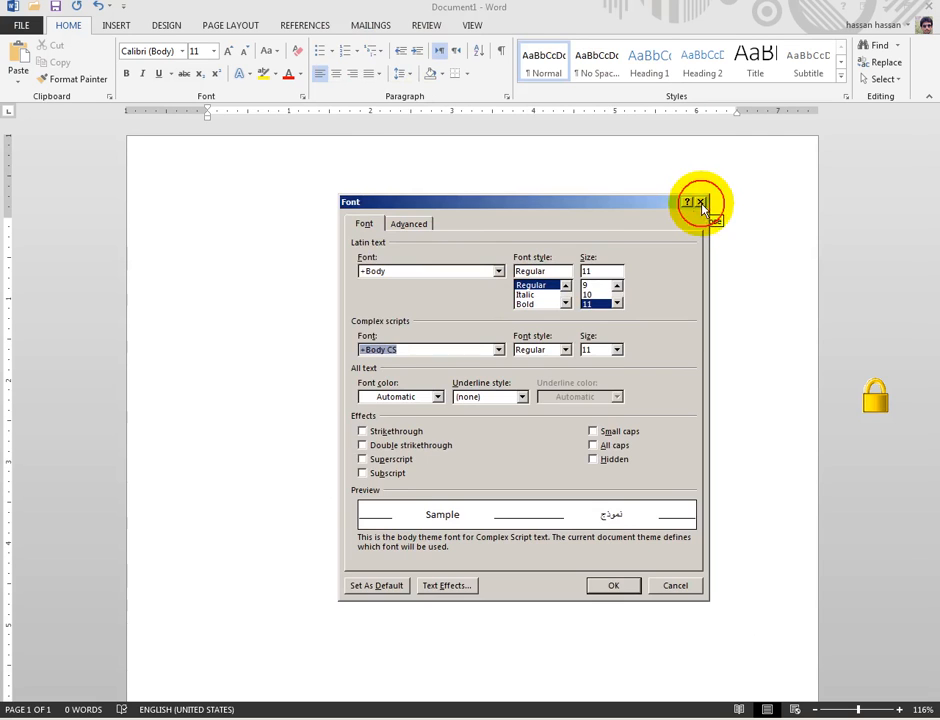
pyautogui.click(701, 203)
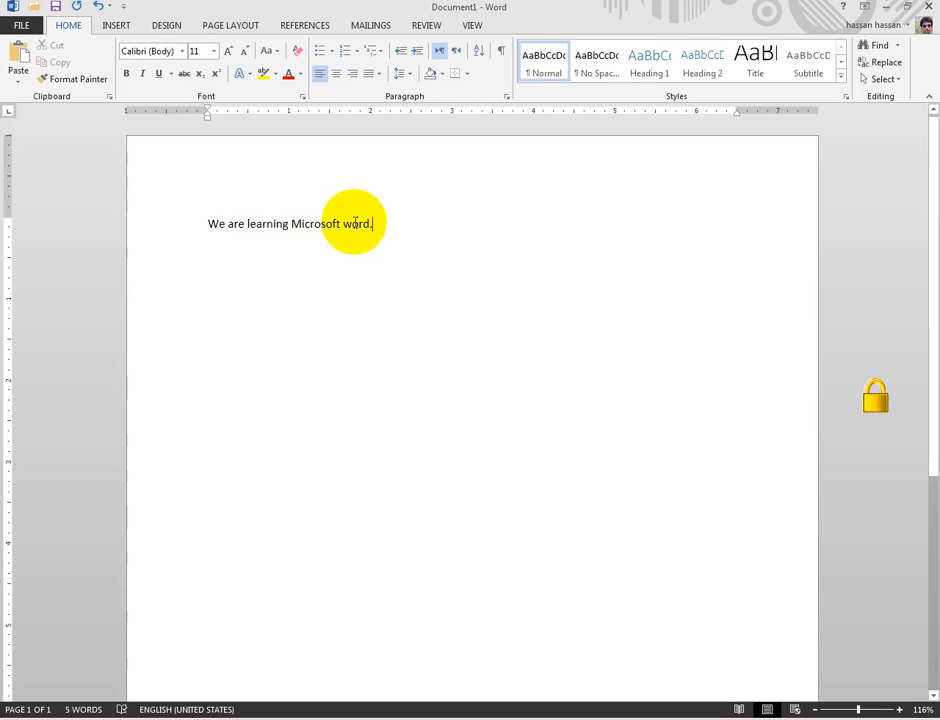
# Preview the Italic, Bold Italic and Regular styles for the word Microsoft in the Font dialog, and settle on Bold
pyautogui.moveTo(342, 224); pyautogui.dragTo(293, 226)
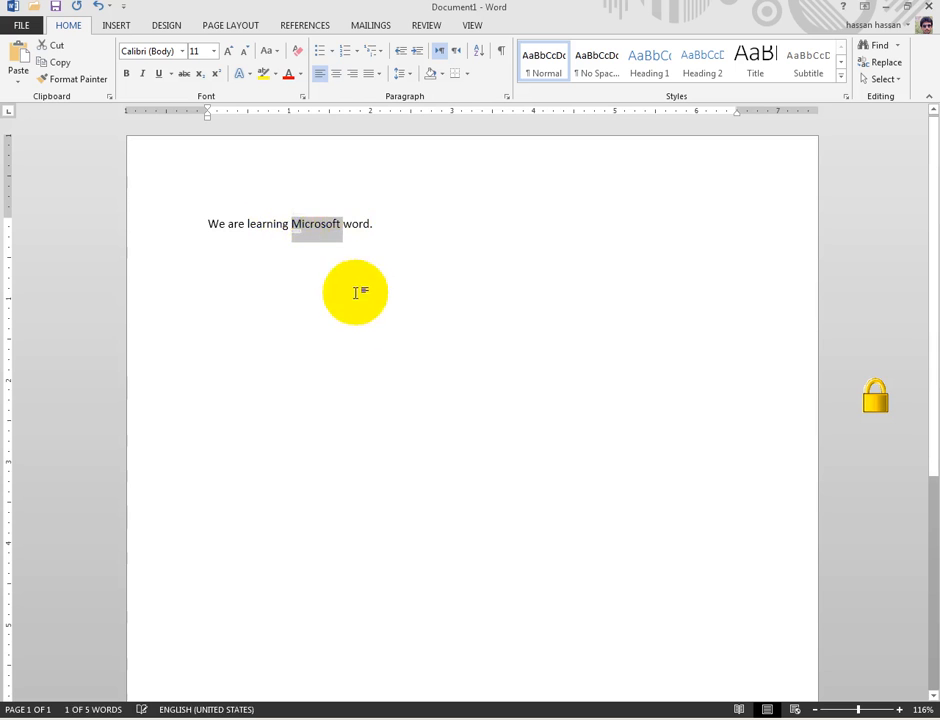
pyautogui.click(304, 97)
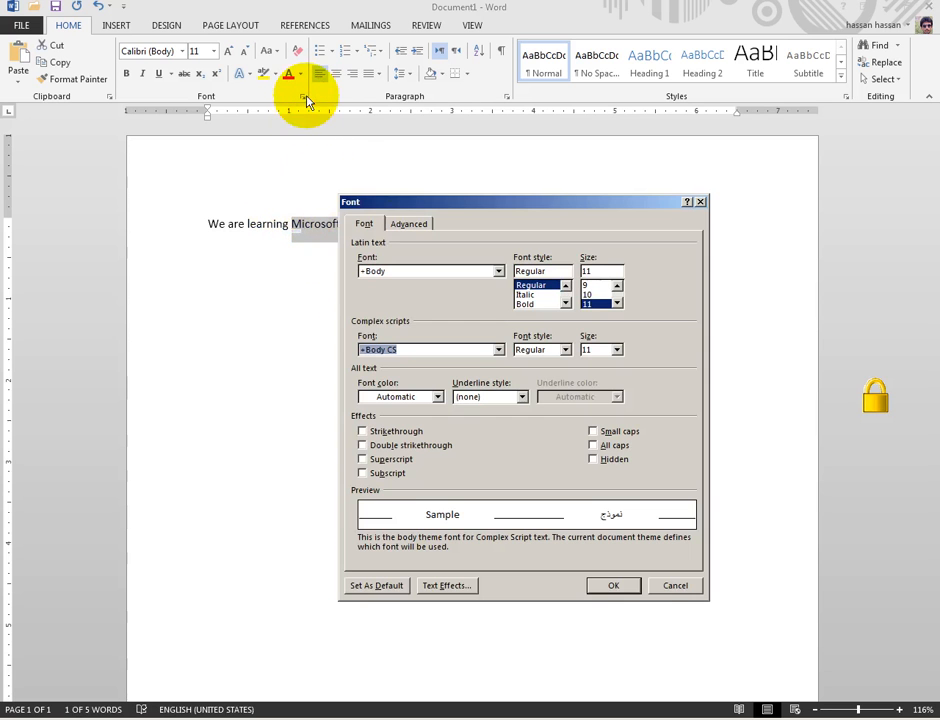
pyautogui.moveTo(384, 204); pyautogui.dragTo(452, 84)
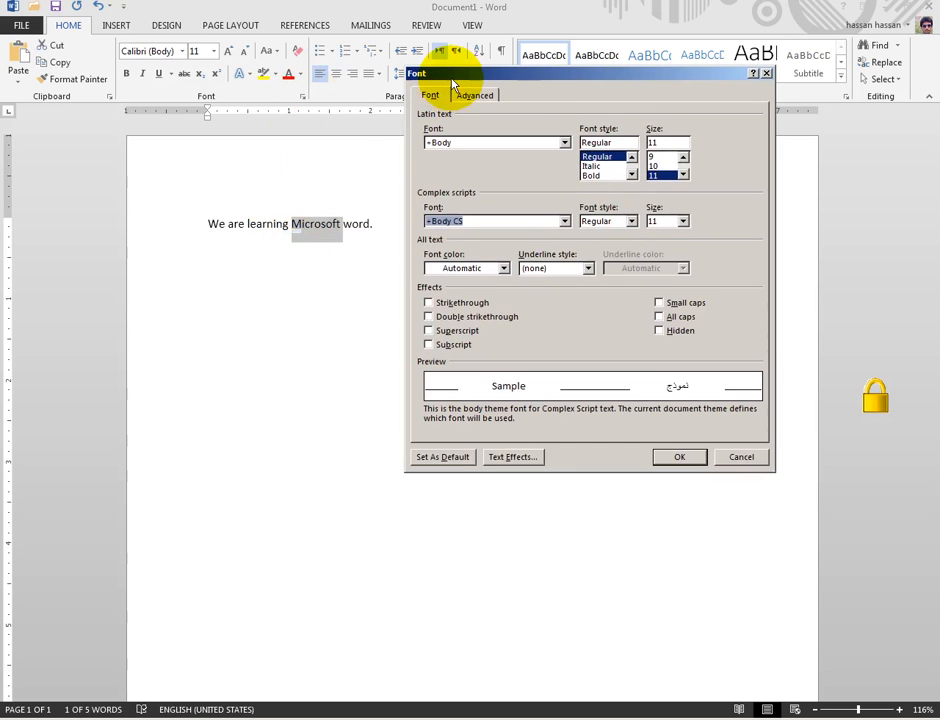
pyautogui.click(592, 166)
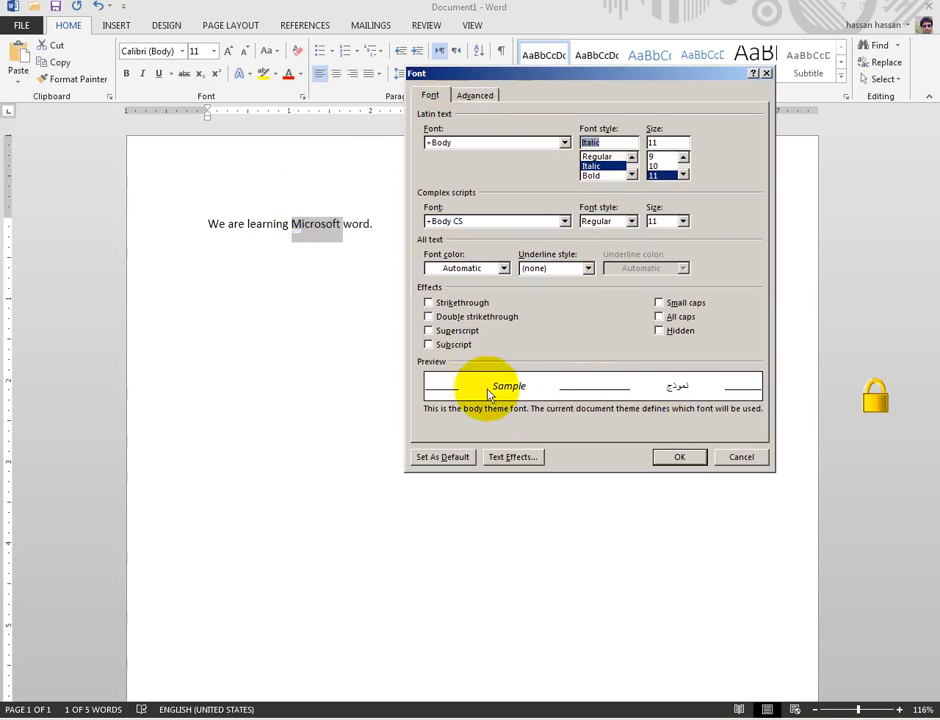
pyautogui.click(590, 176)
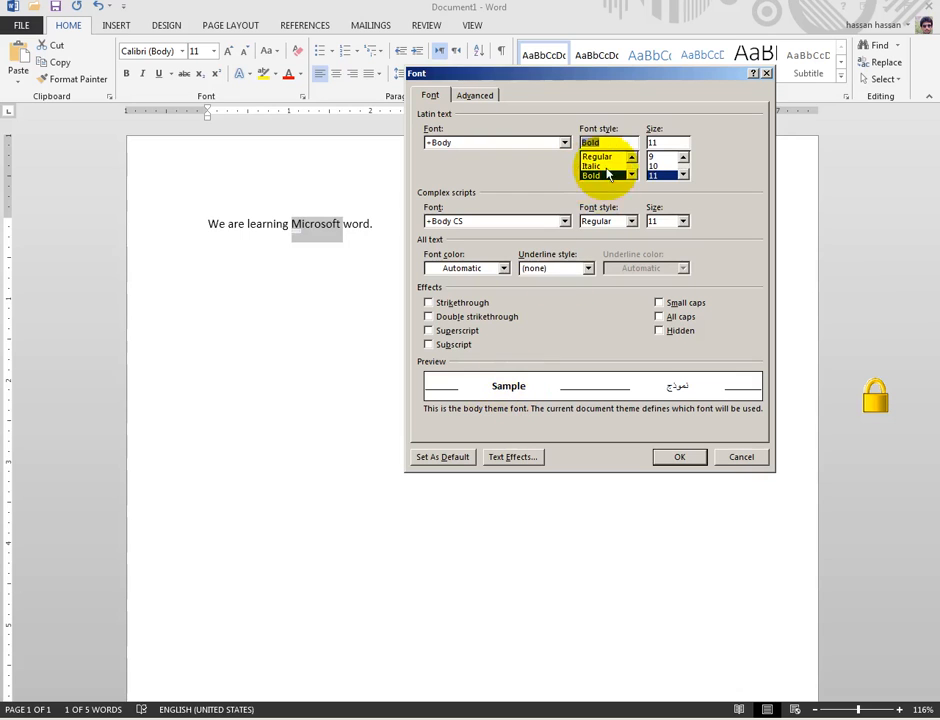
pyautogui.click(631, 175)
pyautogui.click(606, 176)
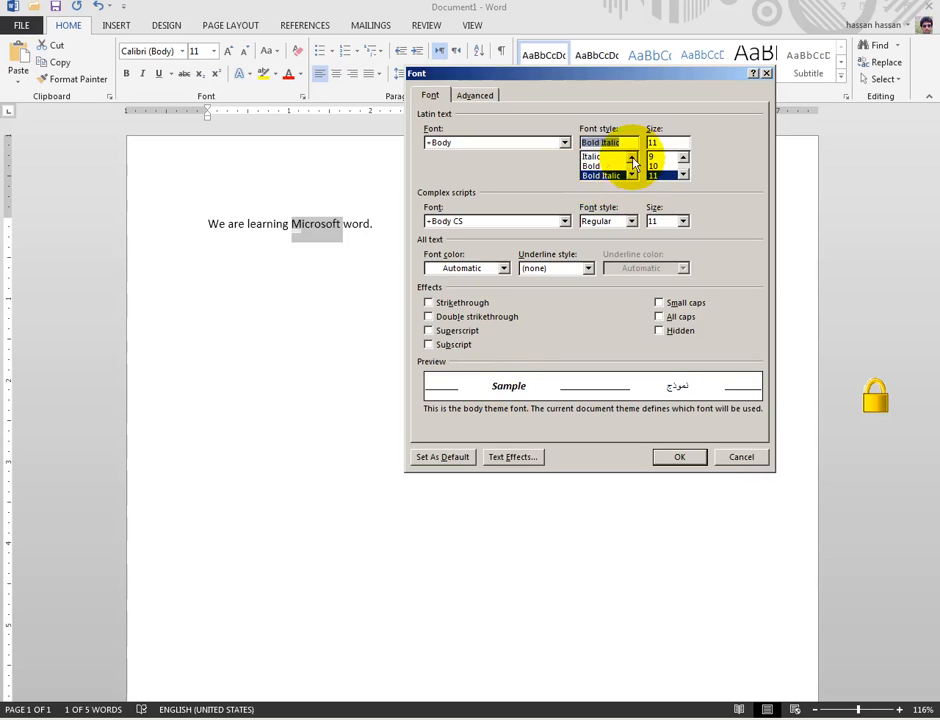
pyautogui.click(632, 159)
pyautogui.click(598, 157)
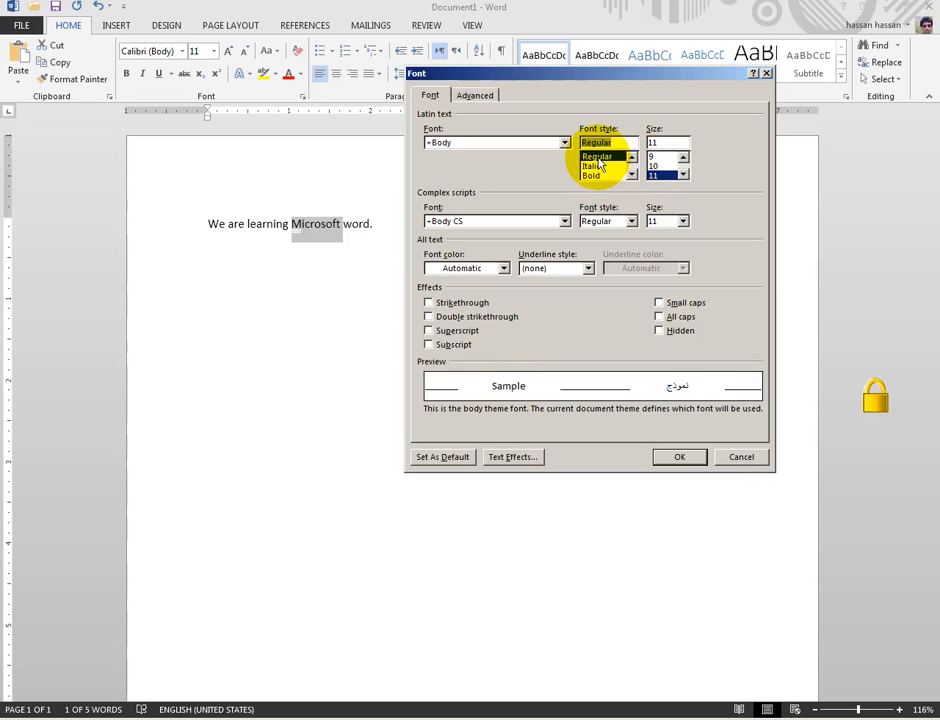
pyautogui.click(595, 167)
pyautogui.click(592, 175)
# Set the Latin text size for the word Microsoft to 72 in the Font dialog
pyautogui.scroll(-4, 656, 176)
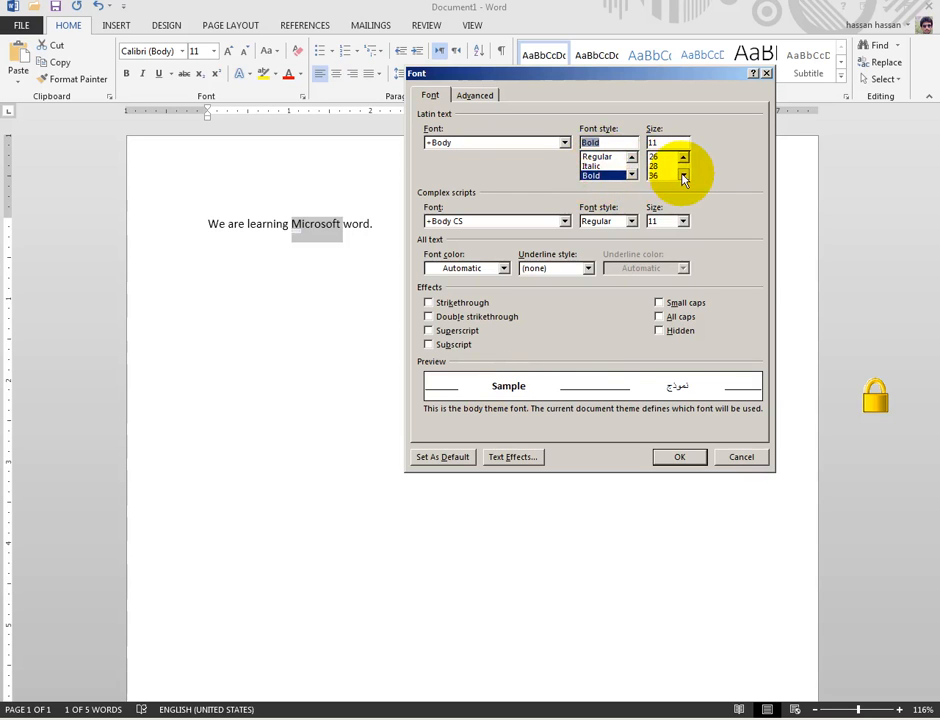
pyautogui.click(652, 175)
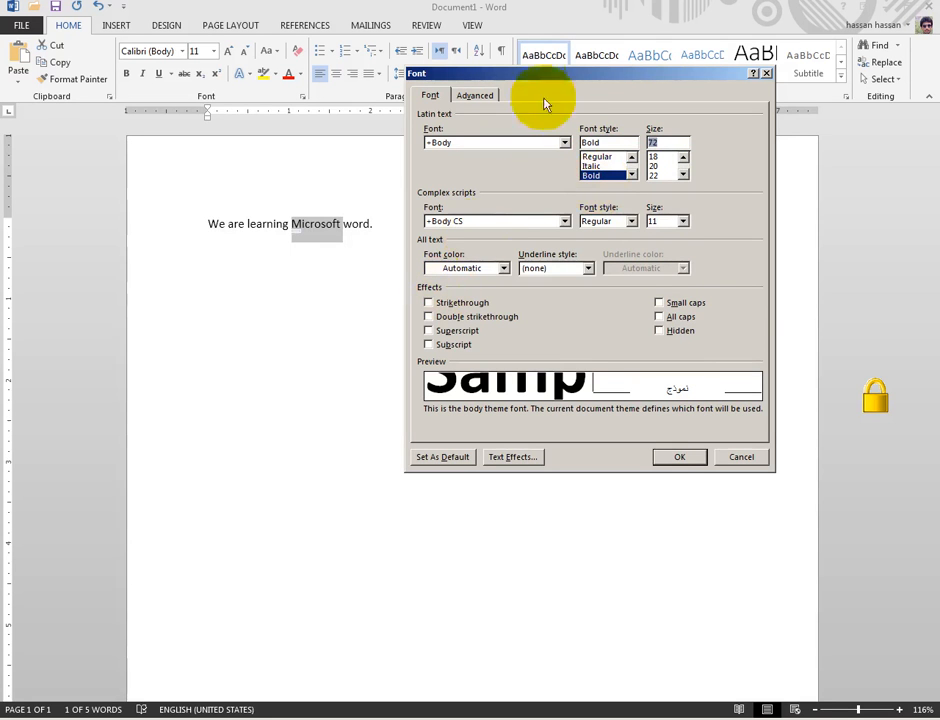
pyautogui.moveTo(535, 78)
pyautogui.mouseDown()
pyautogui.moveTo(621, 172)
pyautogui.moveTo(583, 79)
pyautogui.moveTo(546, 61)
pyautogui.mouseUp()
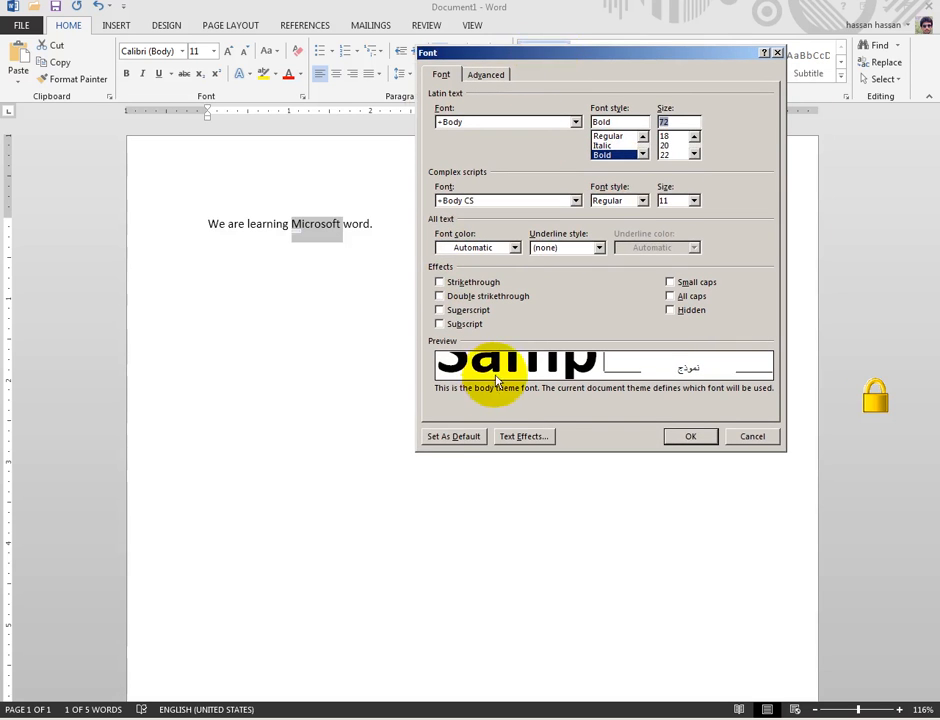
# Examine the default-font options for this document only and for all documents based on the Normal template, and cancel without setting a default
pyautogui.click(452, 436)
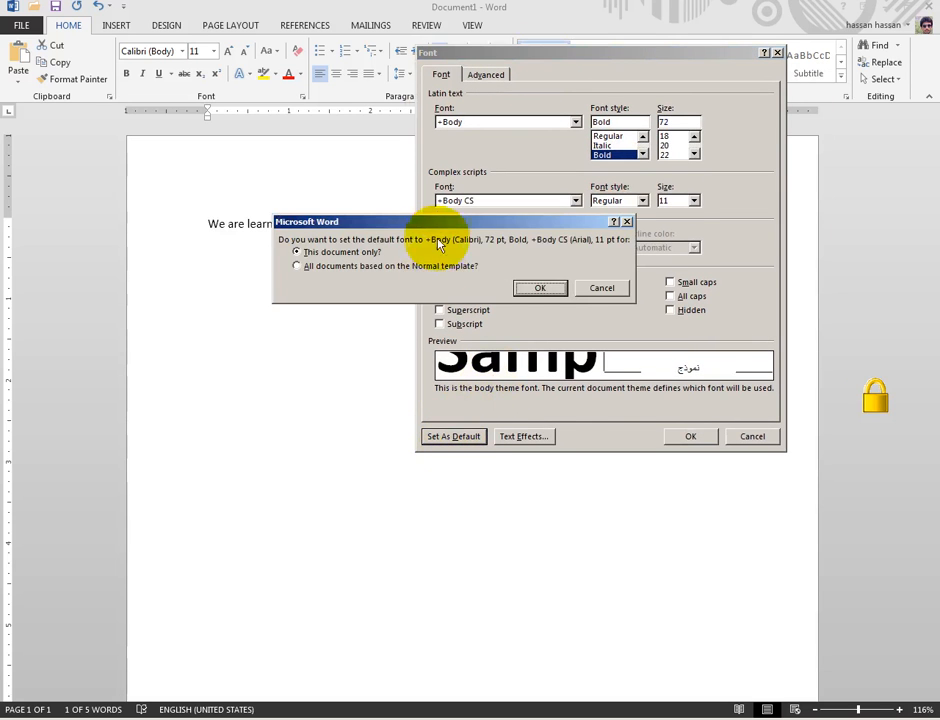
pyautogui.moveTo(438, 228); pyautogui.dragTo(565, 242)
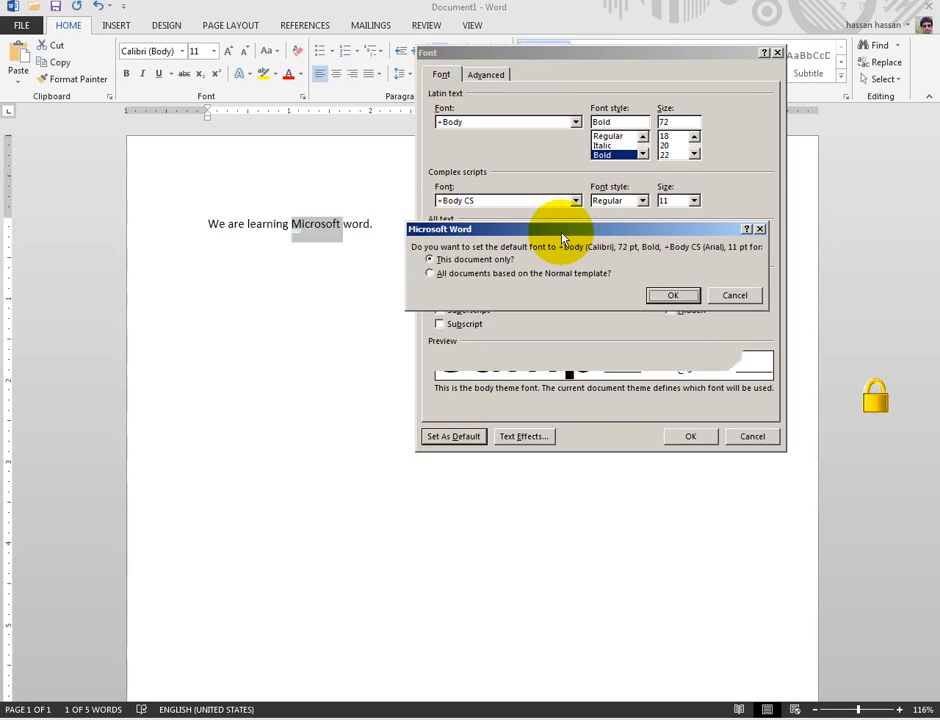
pyautogui.moveTo(563, 239); pyautogui.dragTo(571, 248)
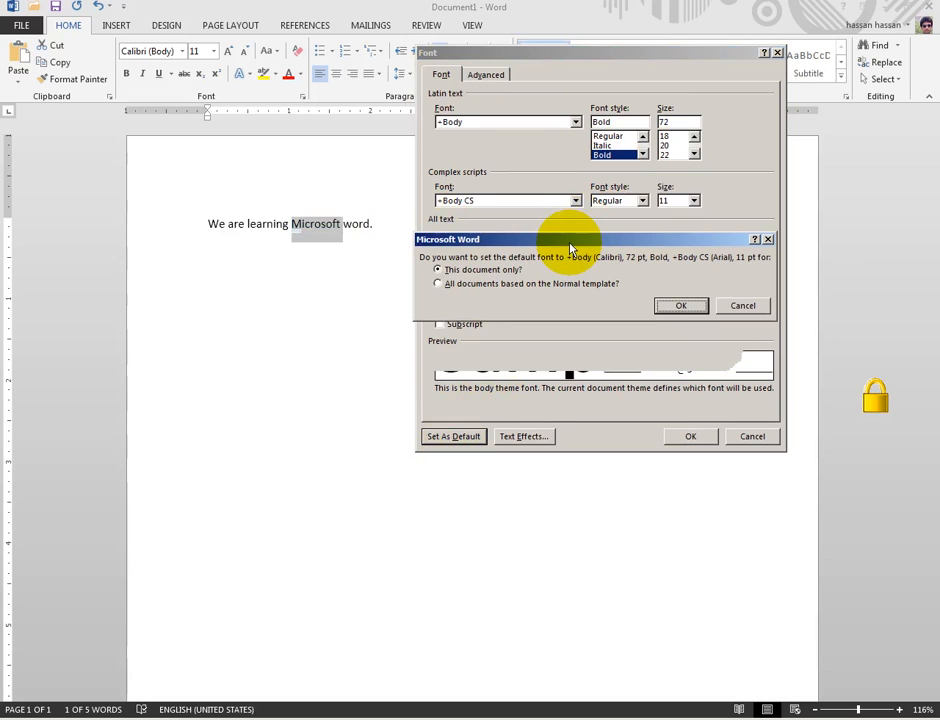
pyautogui.moveTo(571, 248); pyautogui.dragTo(600, 229)
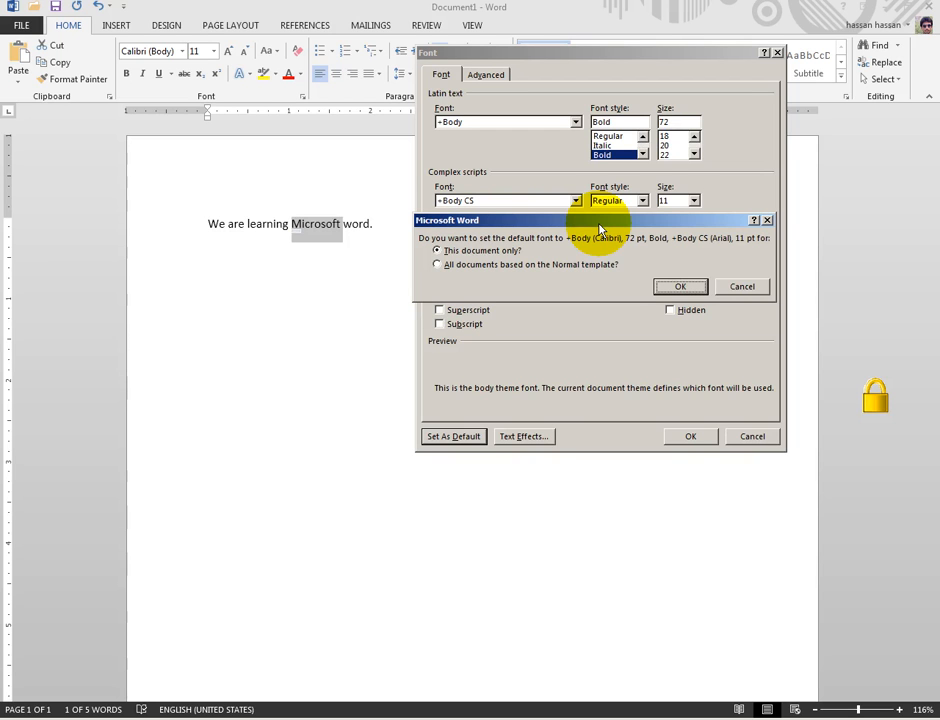
pyautogui.click(466, 268)
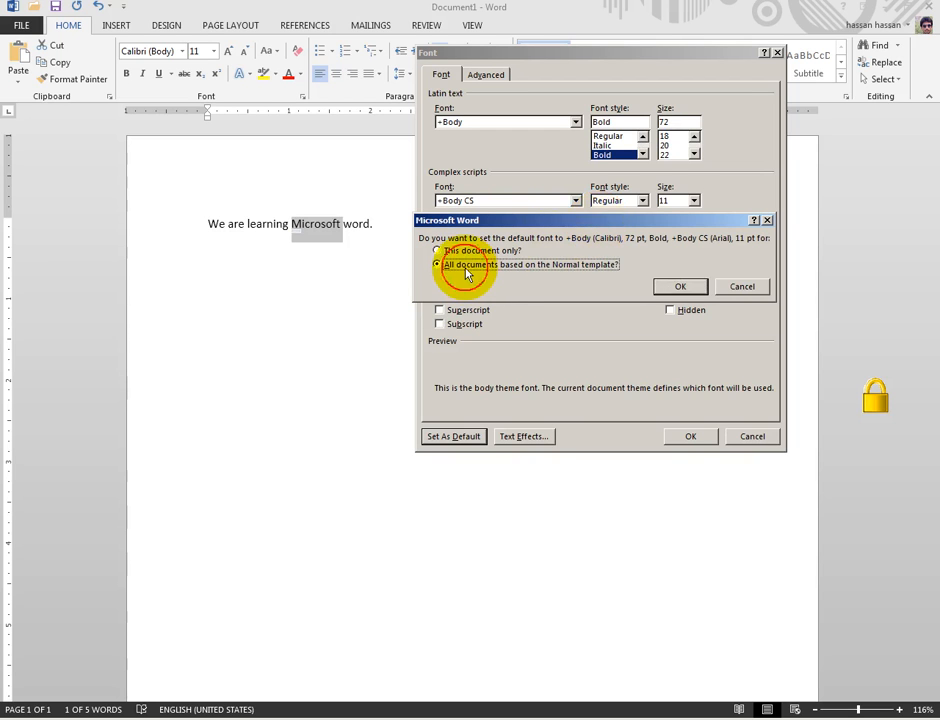
pyautogui.click(445, 250)
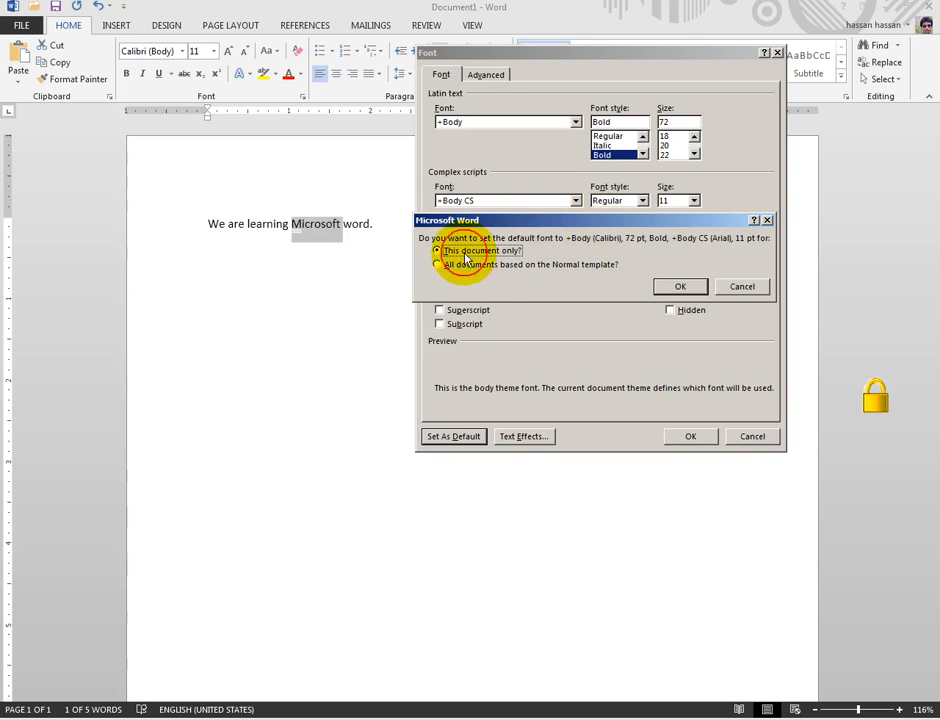
pyautogui.click(730, 284)
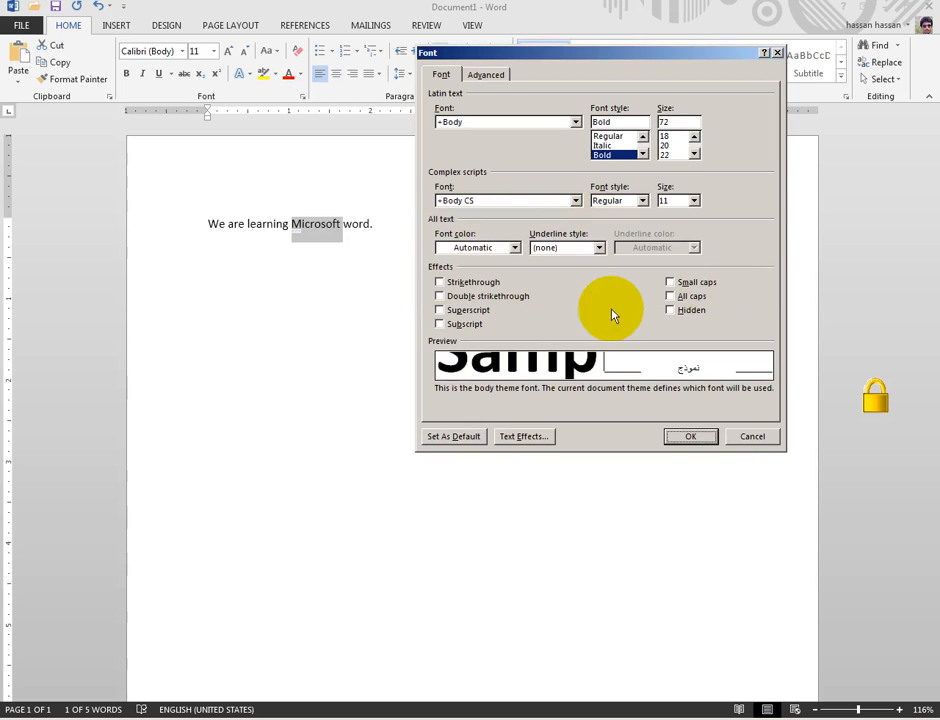
# Apply the Bold style and size 72 to the word Microsoft, and reopen its Font dialog
pyautogui.click(683, 437)
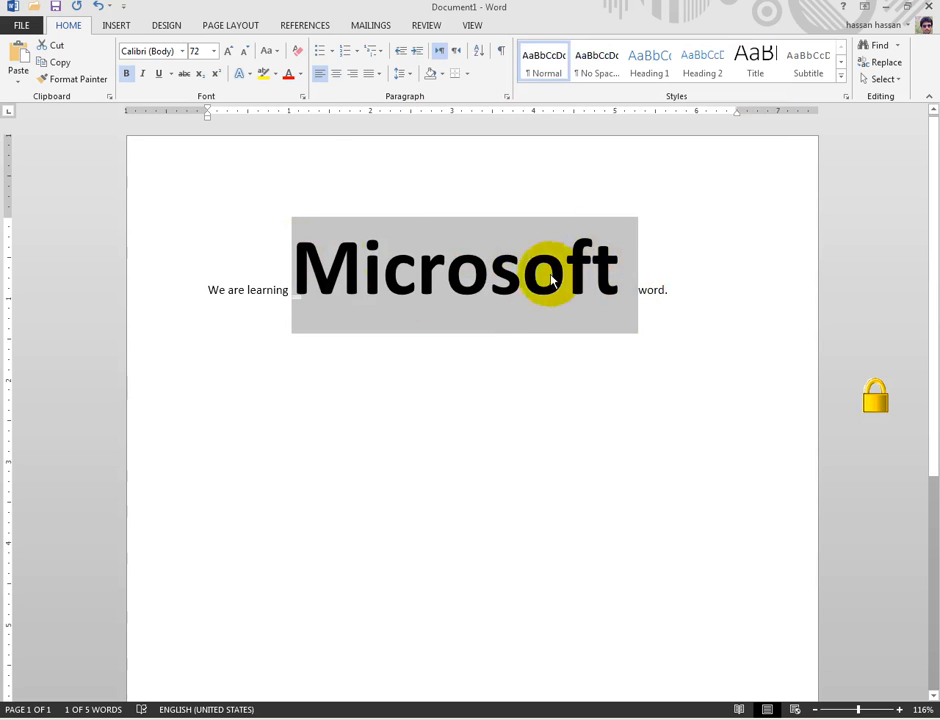
pyautogui.click(303, 97)
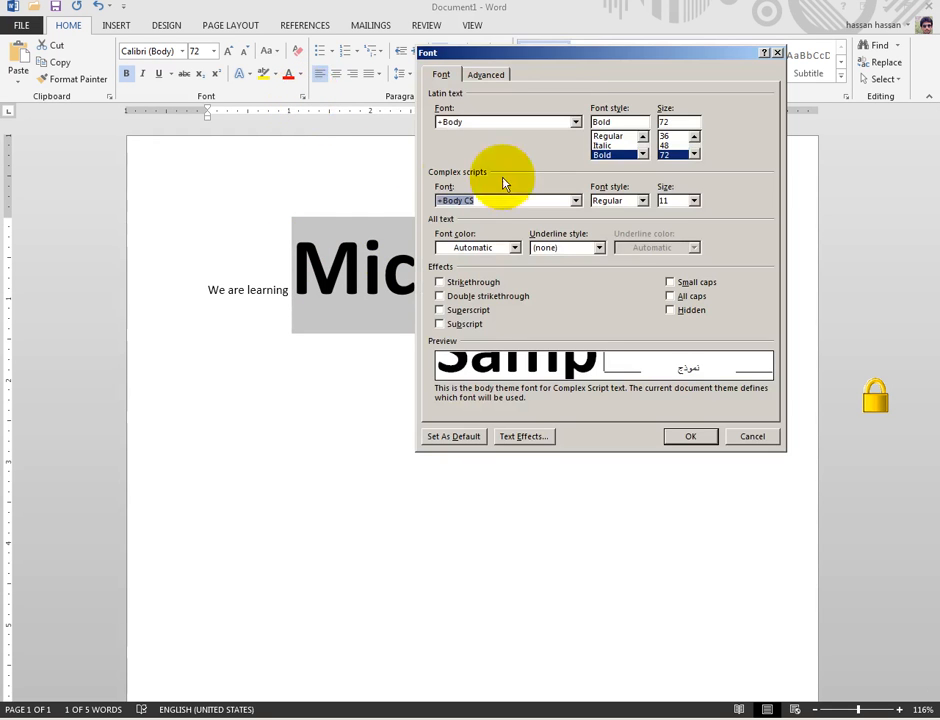
pyautogui.moveTo(572, 62); pyautogui.dragTo(657, 101)
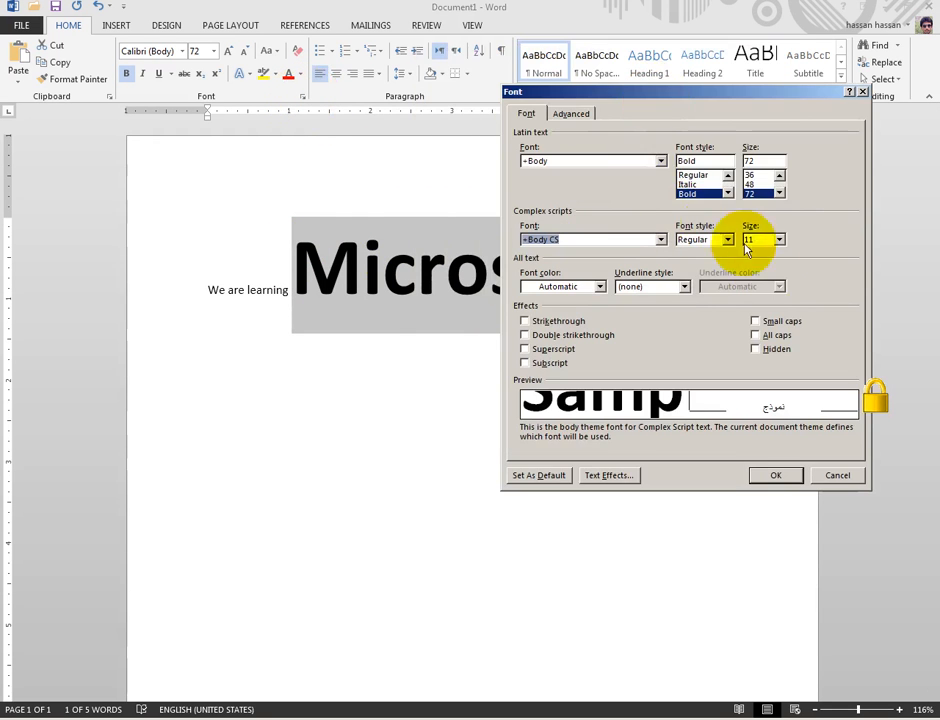
# Preview the Strikethrough, Double strikethrough, Superscript and Subscript effects for the word Microsoft, and clear them all
pyautogui.click(537, 326)
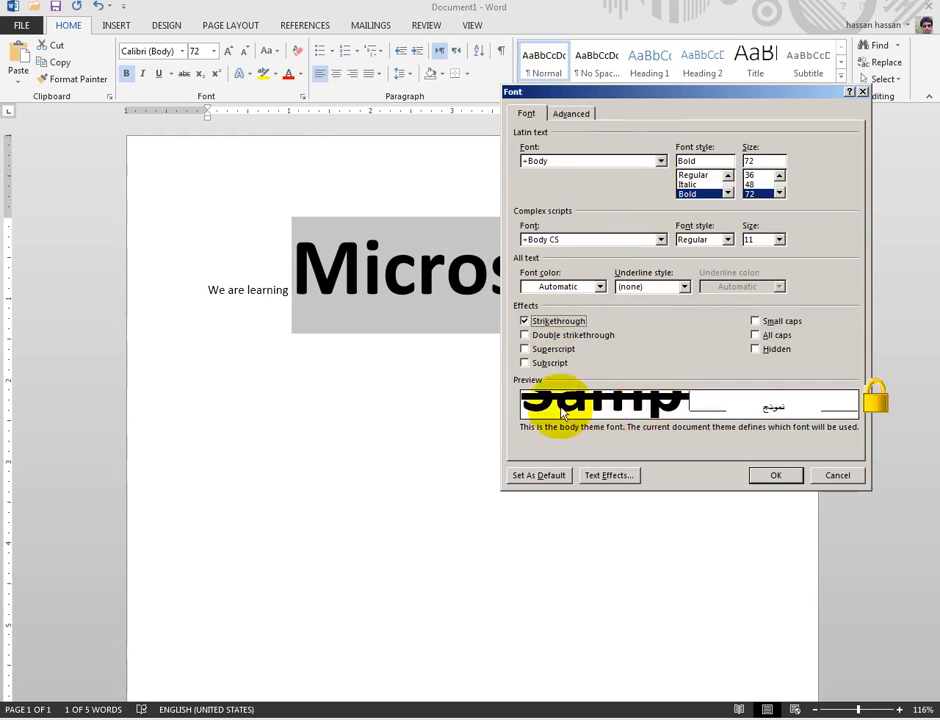
pyautogui.click(548, 336)
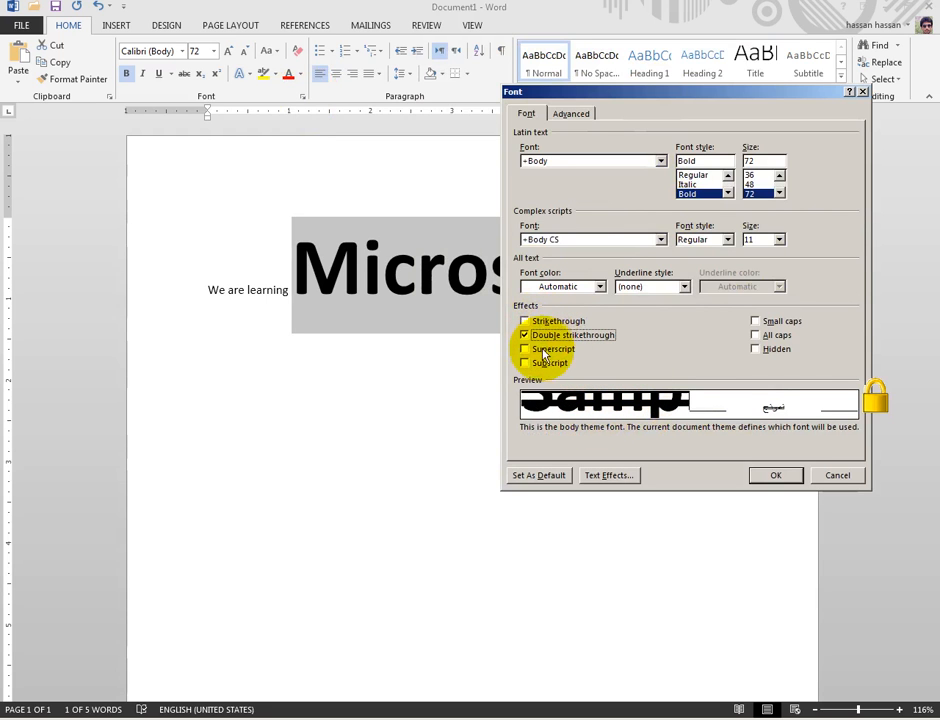
pyautogui.click(545, 350)
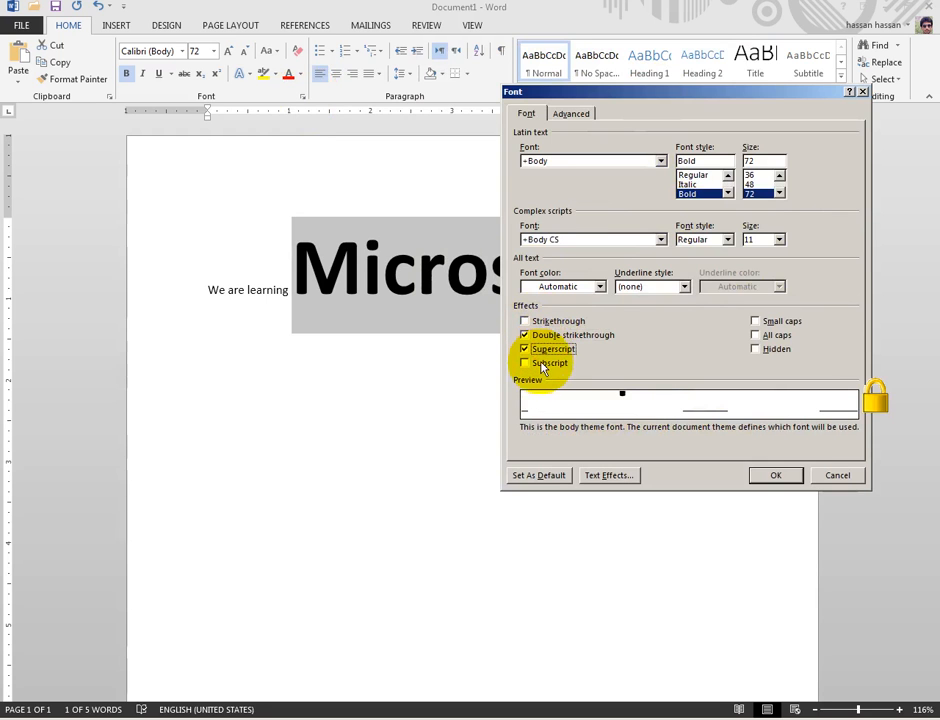
pyautogui.click(545, 364)
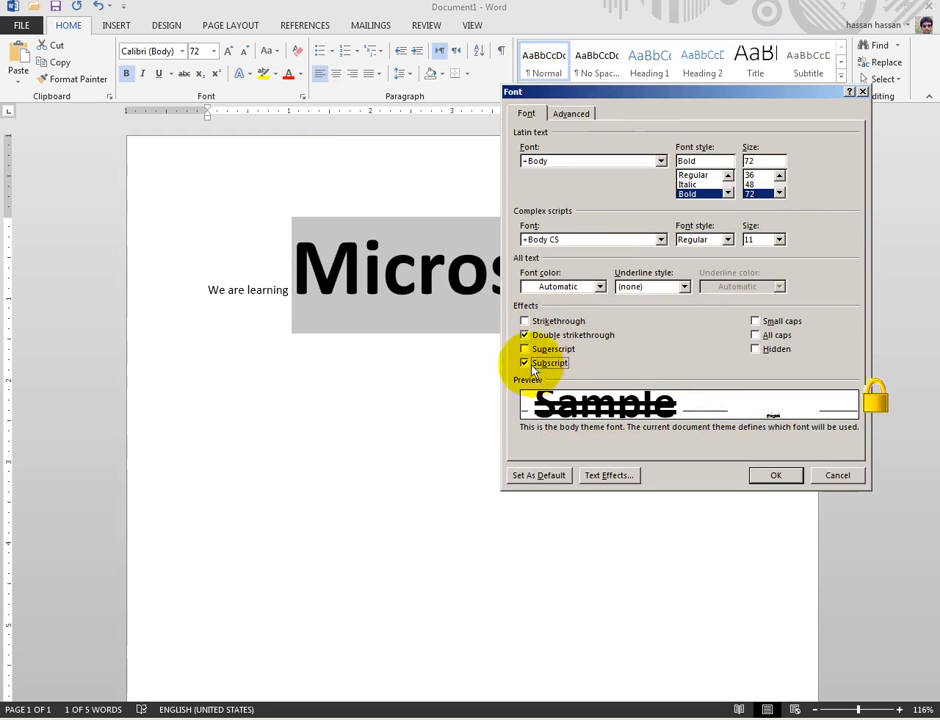
pyautogui.click(523, 363)
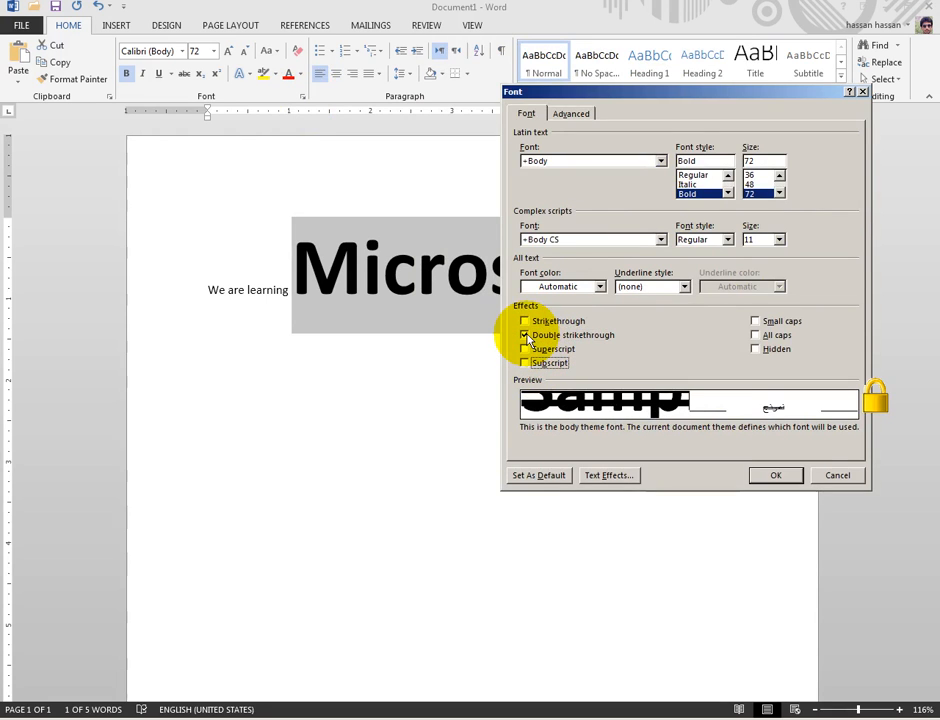
pyautogui.click(525, 336)
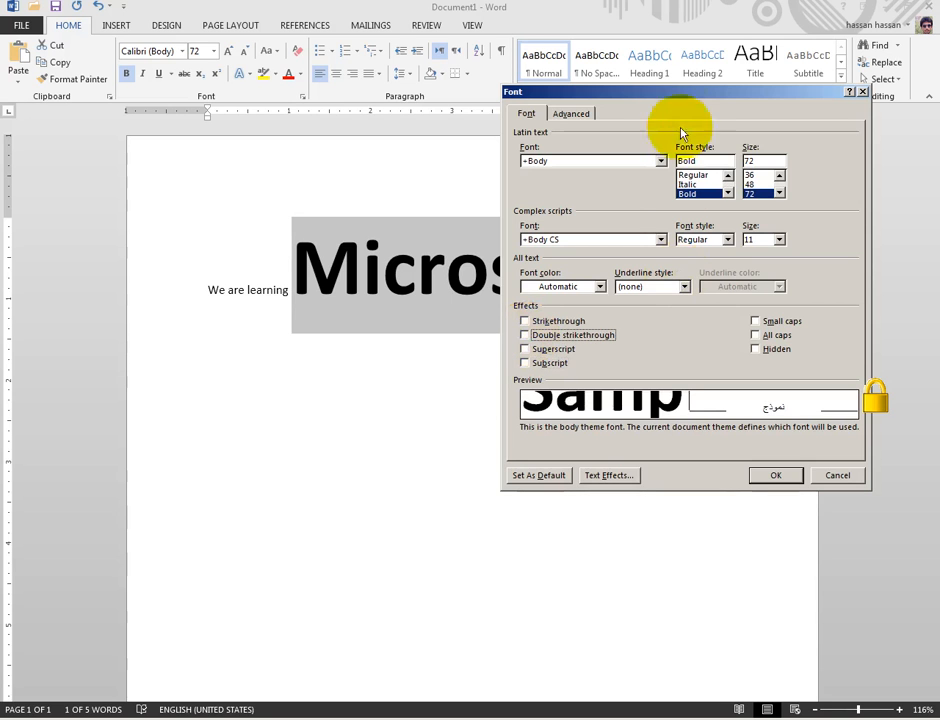
# Apply the Small caps effect to the word Microsoft
pyautogui.moveTo(674, 99); pyautogui.dragTo(620, 148)
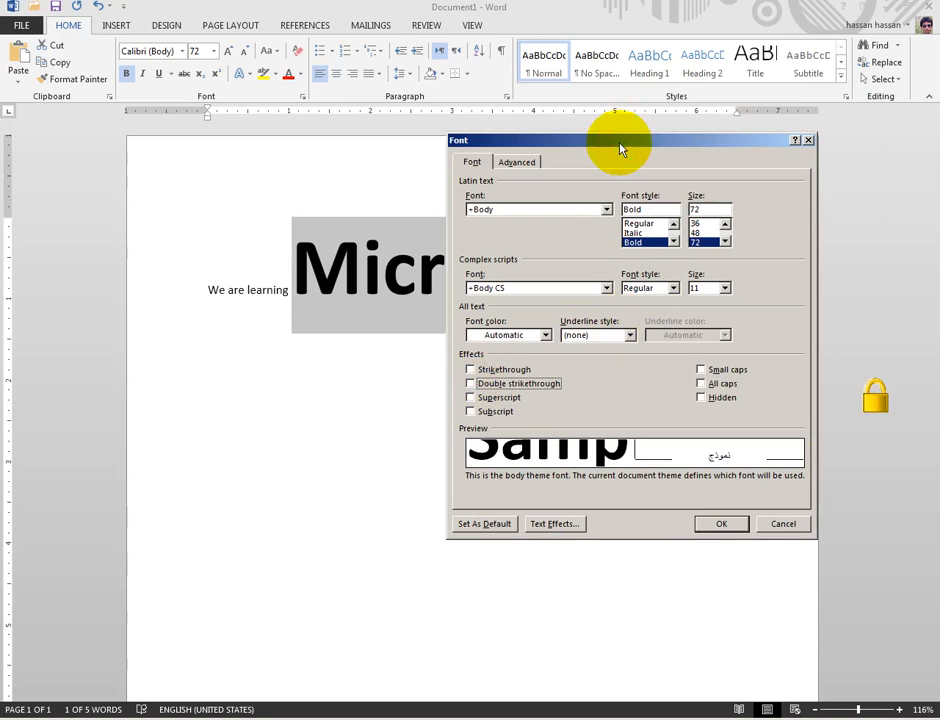
pyautogui.click(702, 370)
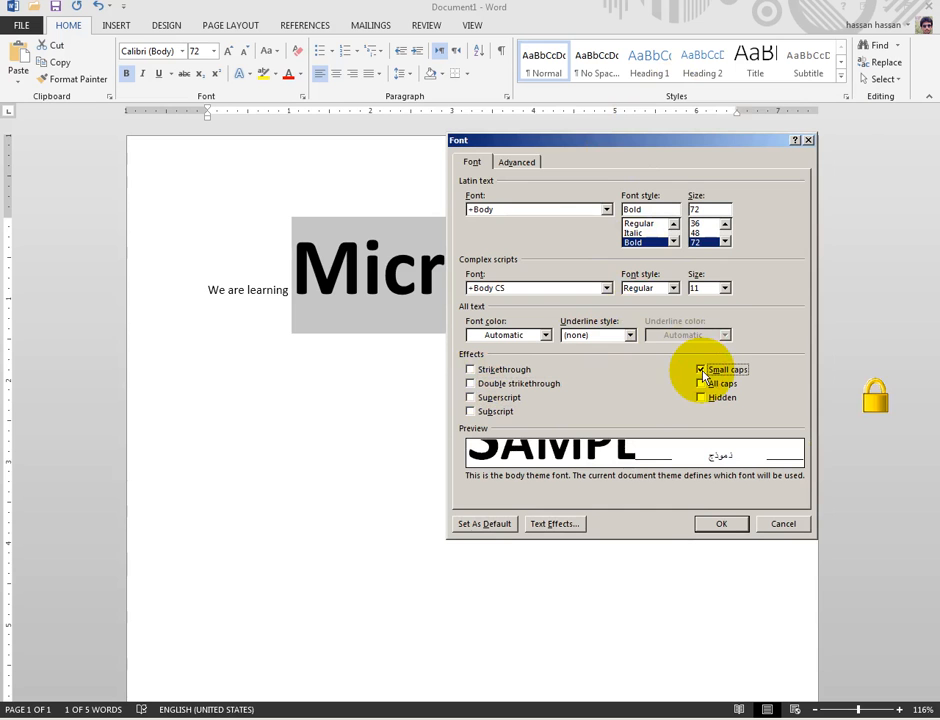
pyautogui.moveTo(535, 139); pyautogui.dragTo(413, 323)
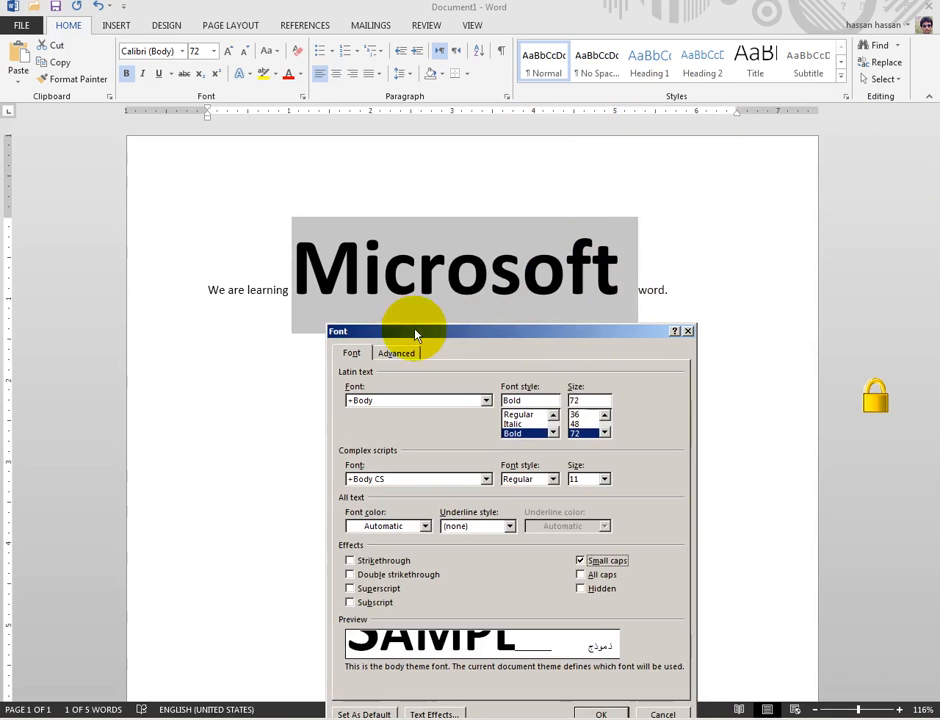
pyautogui.click(594, 712)
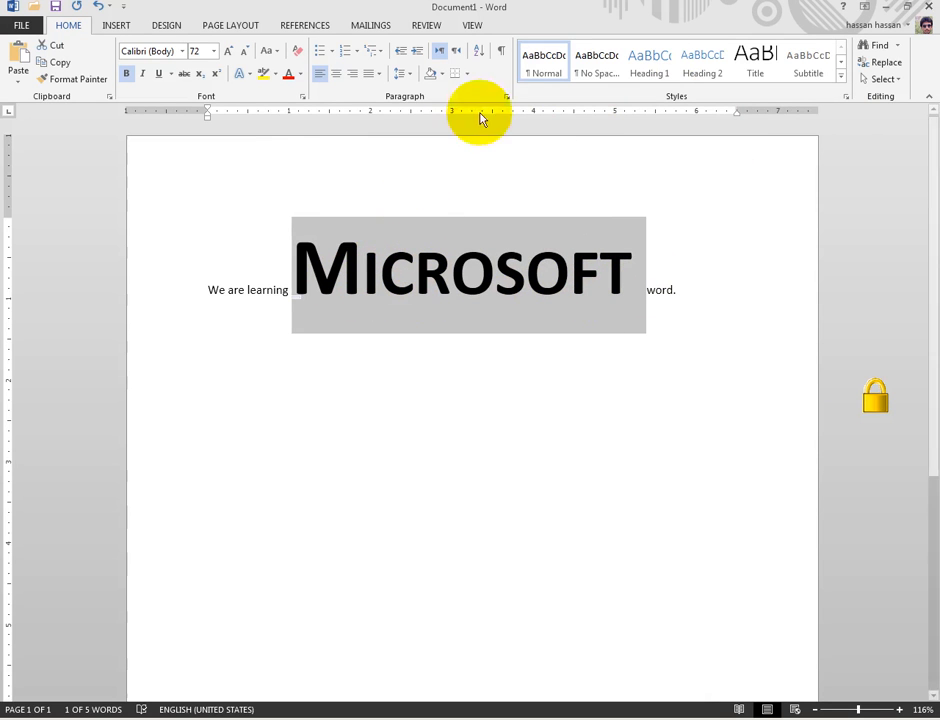
# Replace the Small caps effect on the word Microsoft with All caps
pyautogui.click(302, 97)
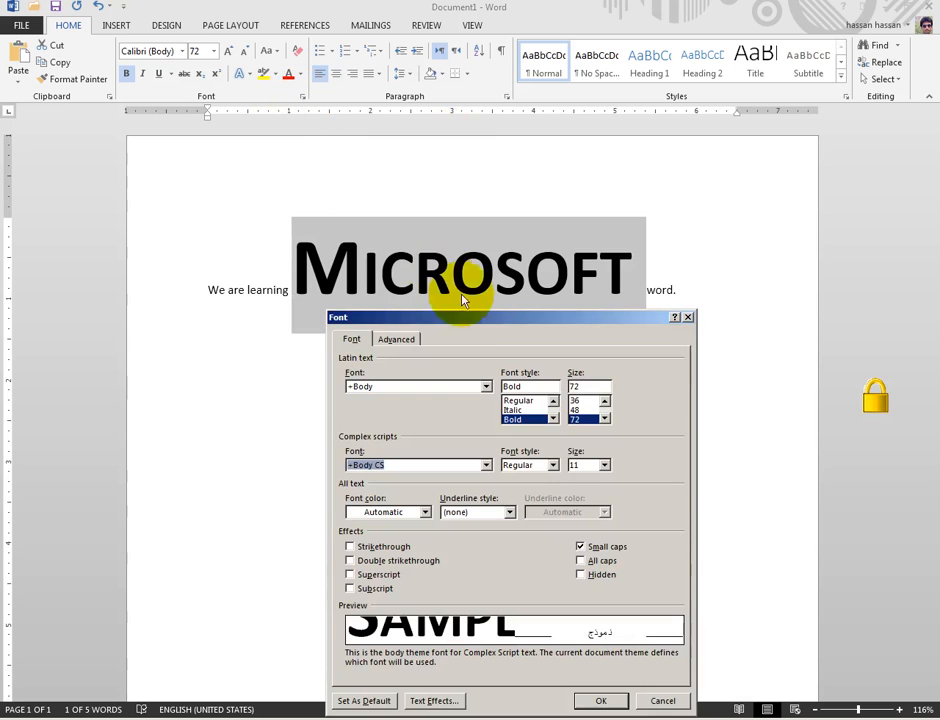
pyautogui.moveTo(474, 319); pyautogui.dragTo(658, 93)
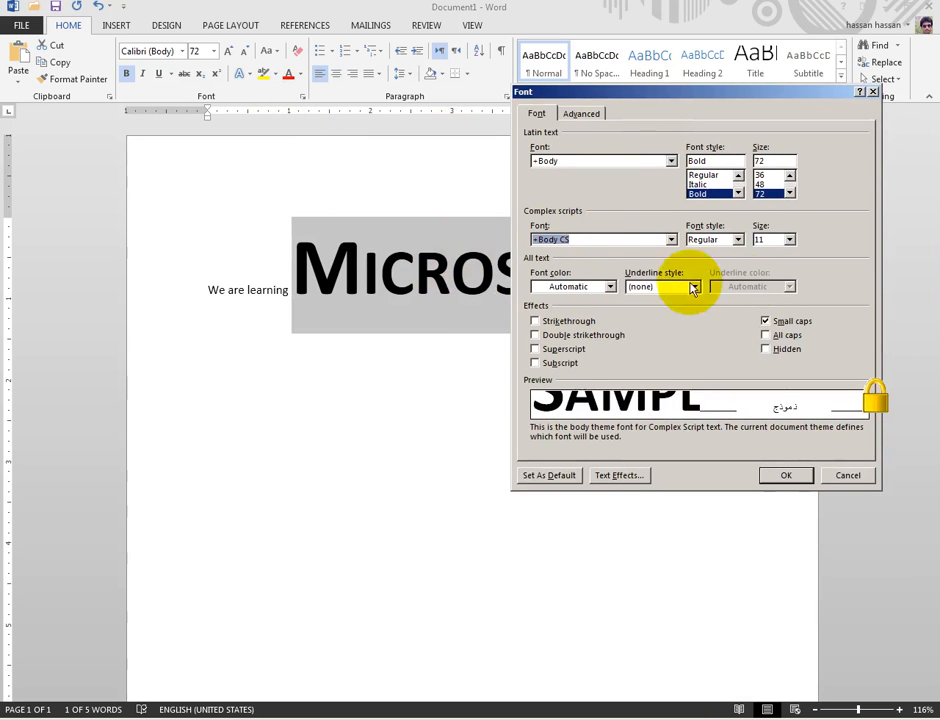
pyautogui.click(765, 321)
pyautogui.click(766, 336)
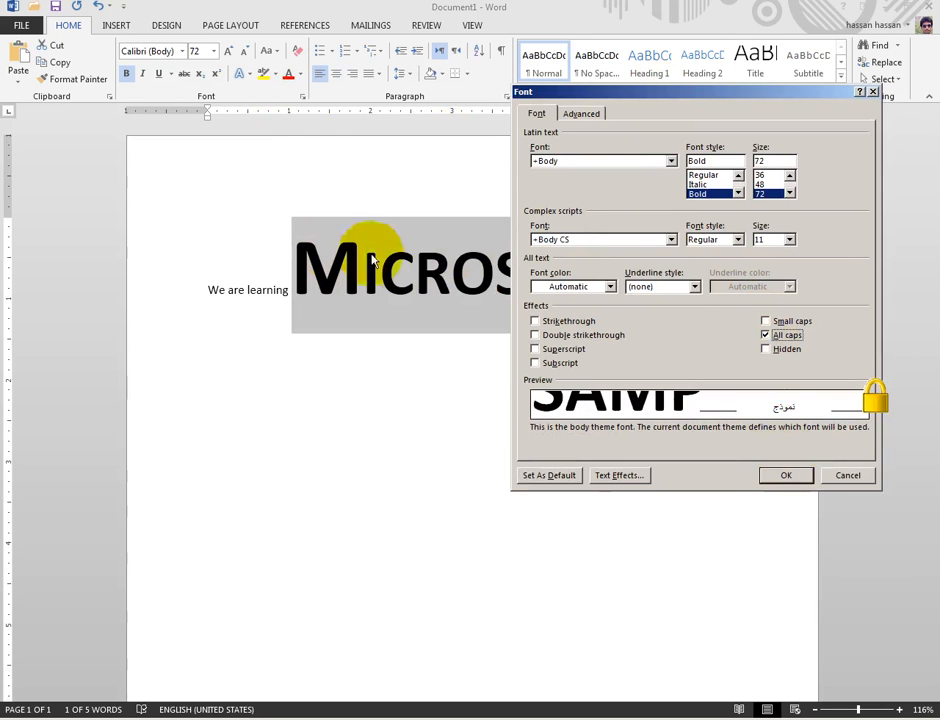
pyautogui.click(779, 479)
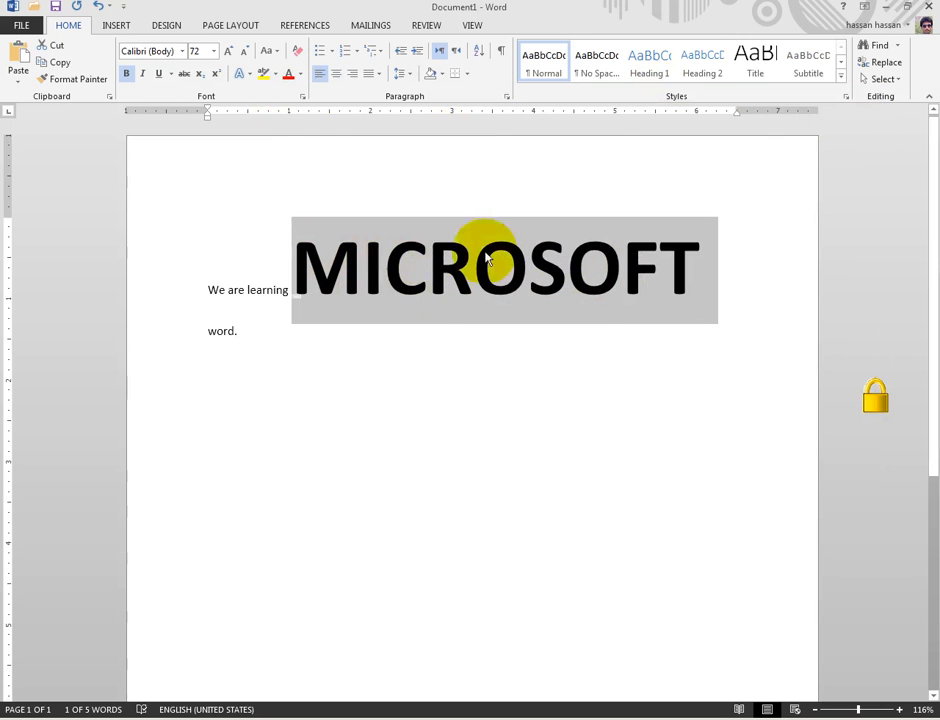
# Remove the All caps effect from the word Microsoft and format it as Hidden text
pyautogui.click(303, 97)
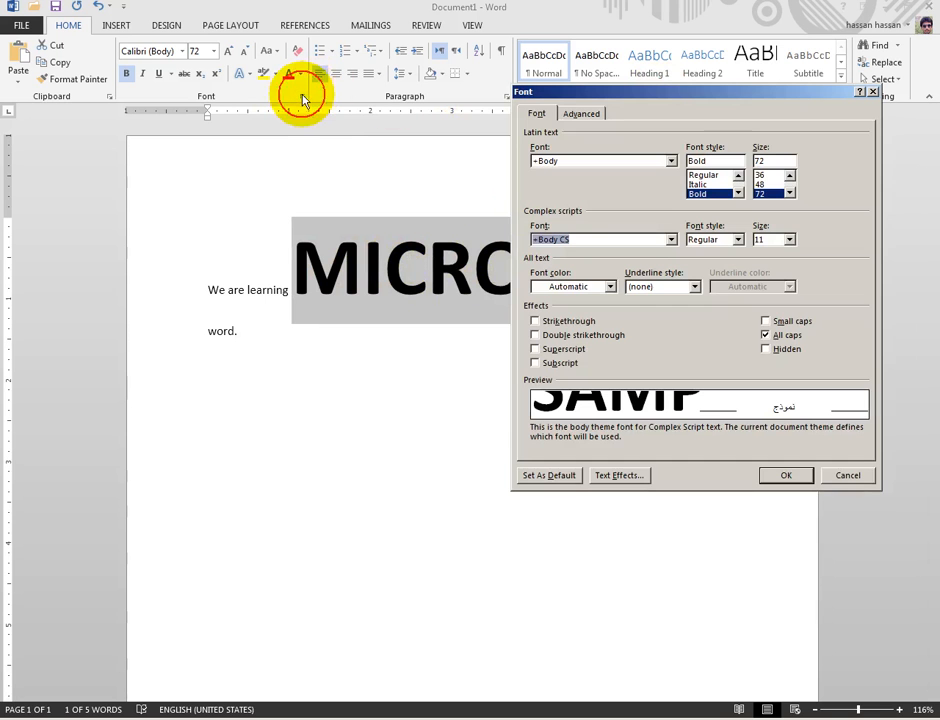
pyautogui.click(766, 335)
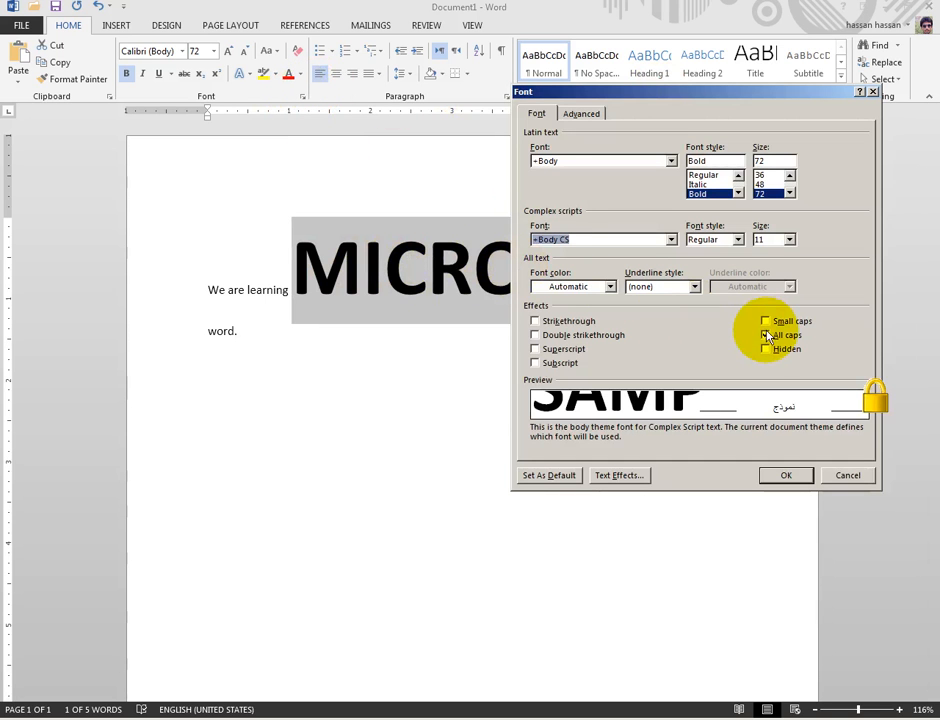
pyautogui.click(766, 349)
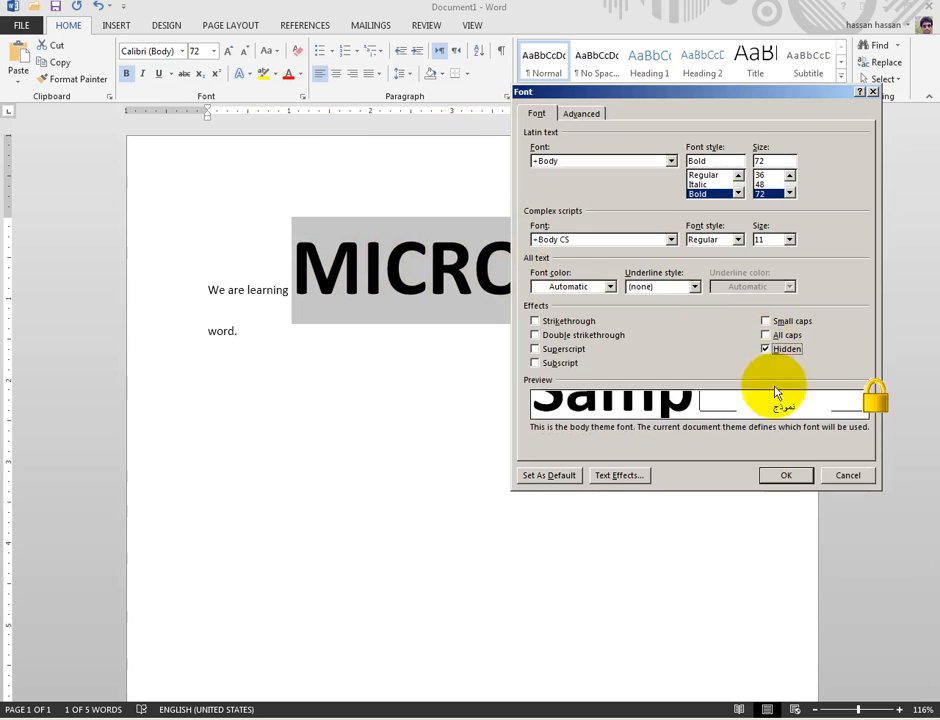
pyautogui.click(787, 476)
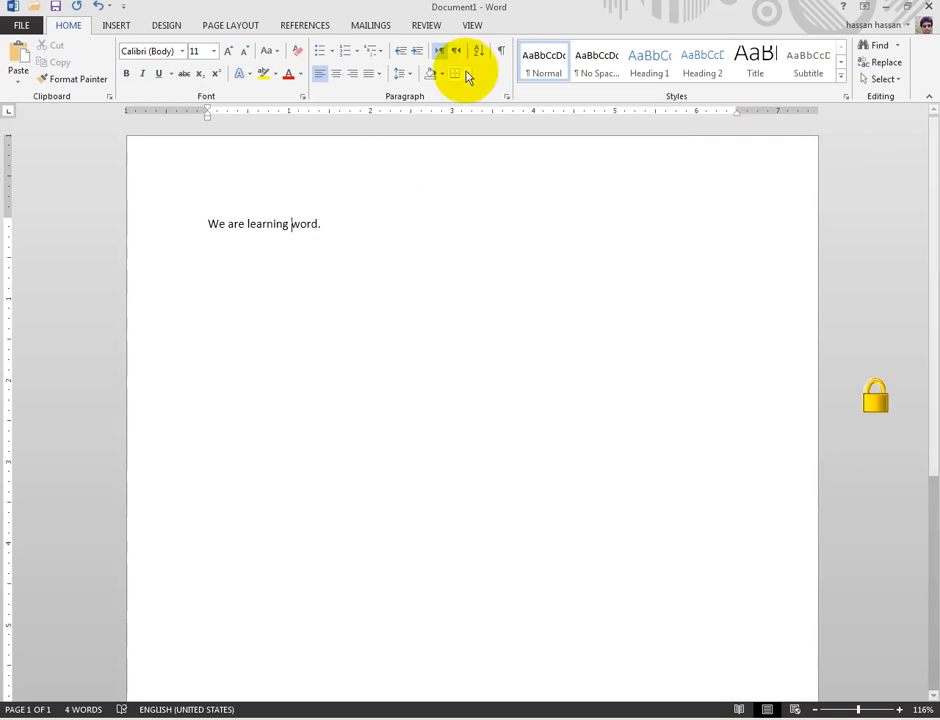
# Clear the Hidden effect from the word Microsoft, showing the formatting marks only while doing so
pyautogui.click(500, 53)
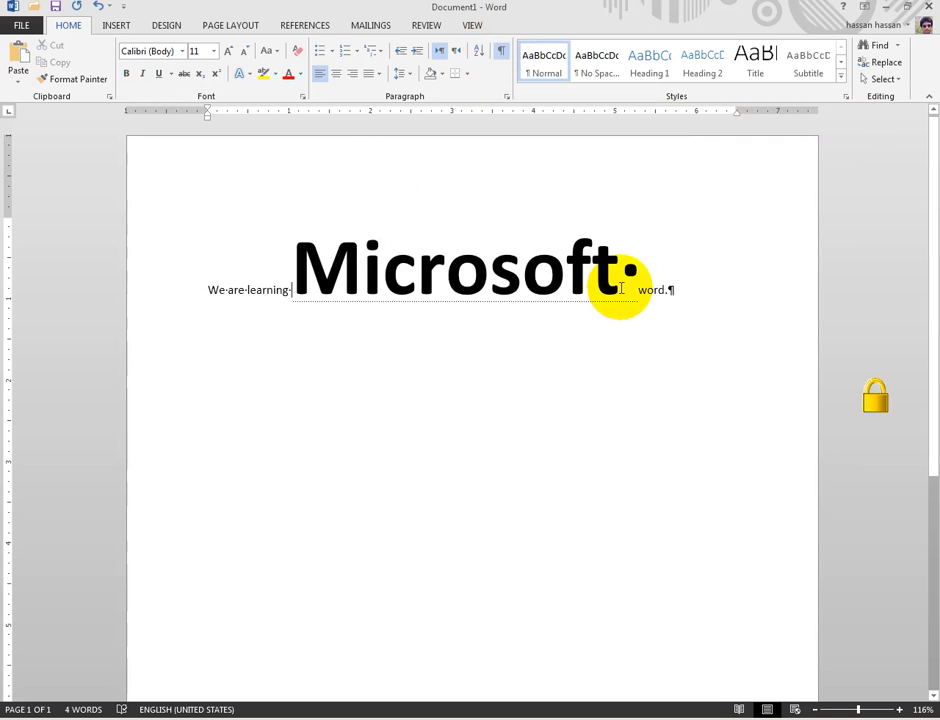
pyautogui.moveTo(629, 289); pyautogui.dragTo(279, 261)
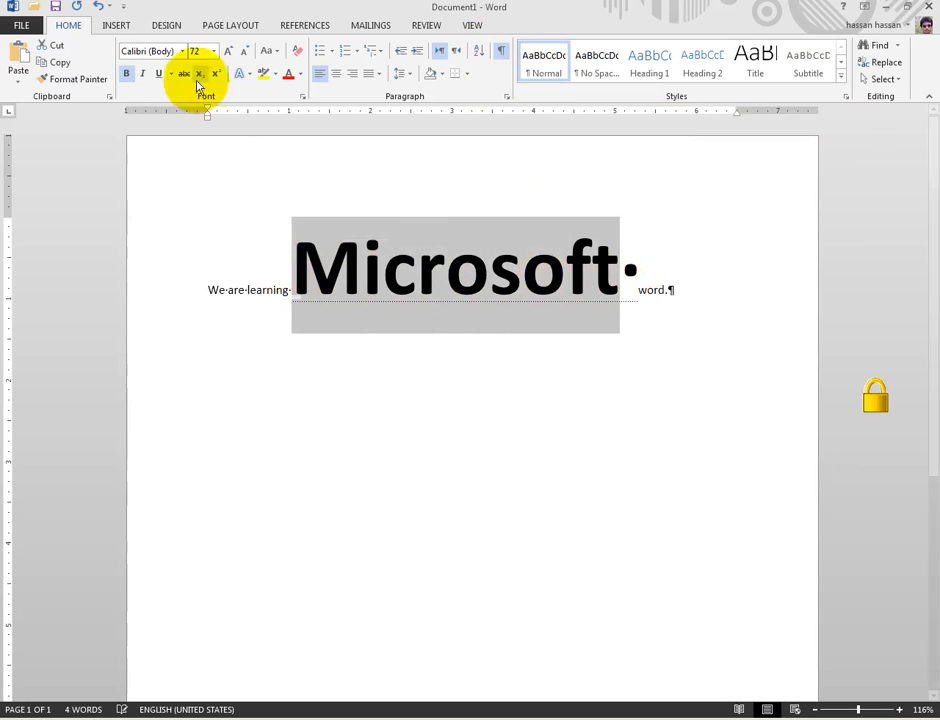
pyautogui.click(302, 97)
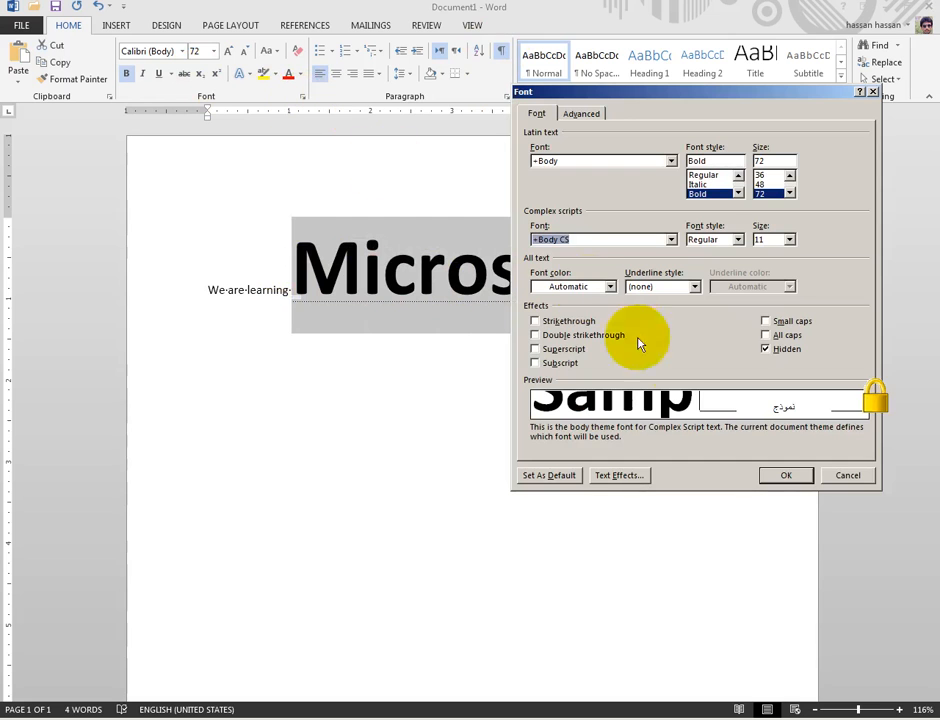
pyautogui.click(765, 349)
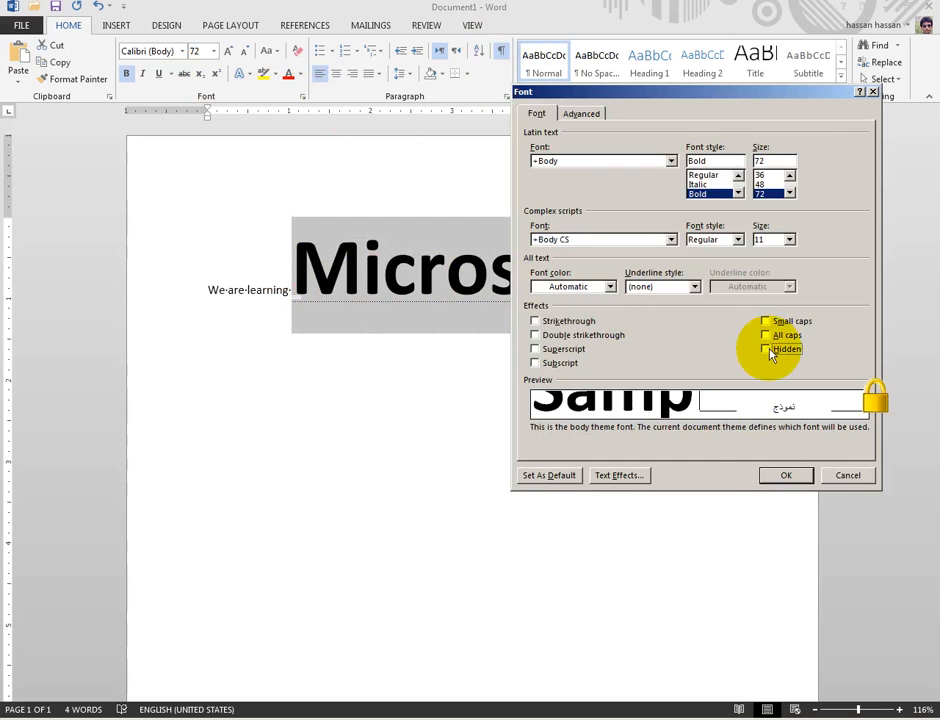
pyautogui.click(781, 473)
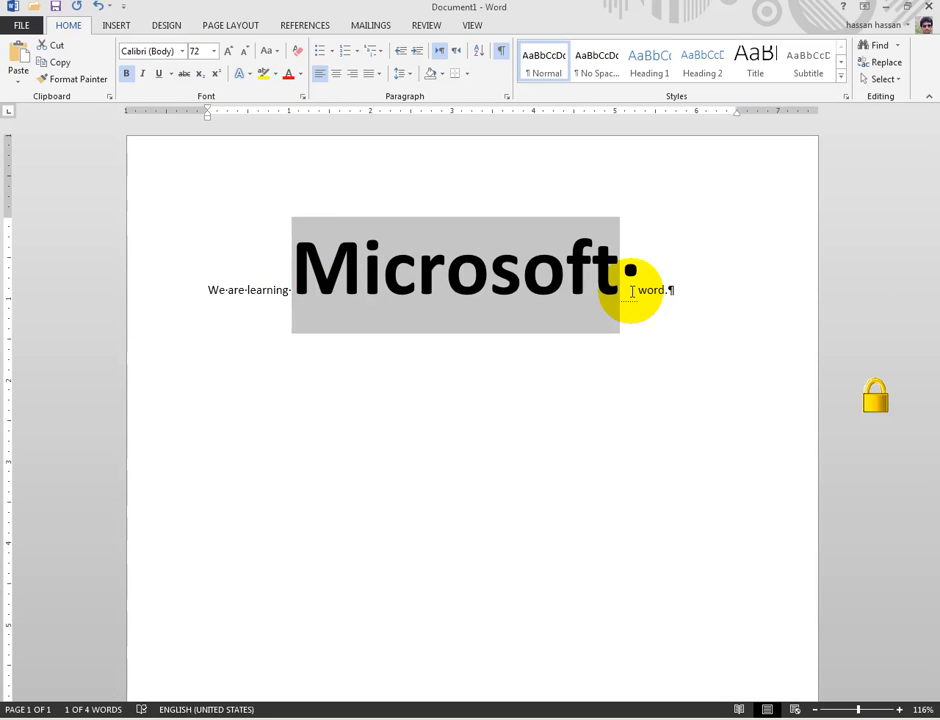
pyautogui.click(500, 52)
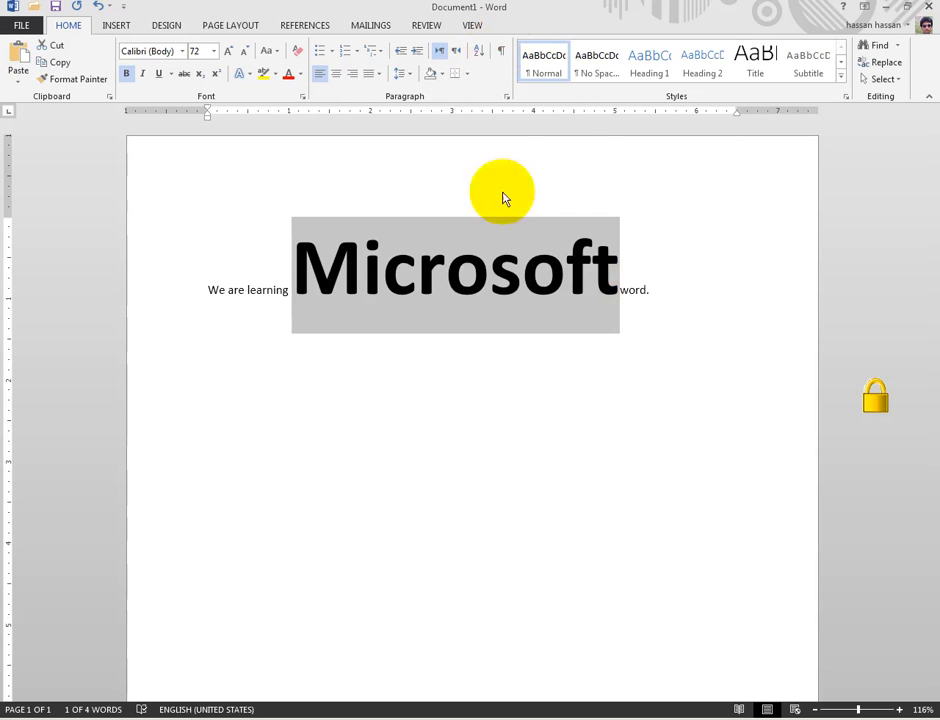
# Open the Text Fill options of the text effects for the word Microsoft
pyautogui.click(303, 96)
pyautogui.moveTo(527, 90); pyautogui.dragTo(449, 59)
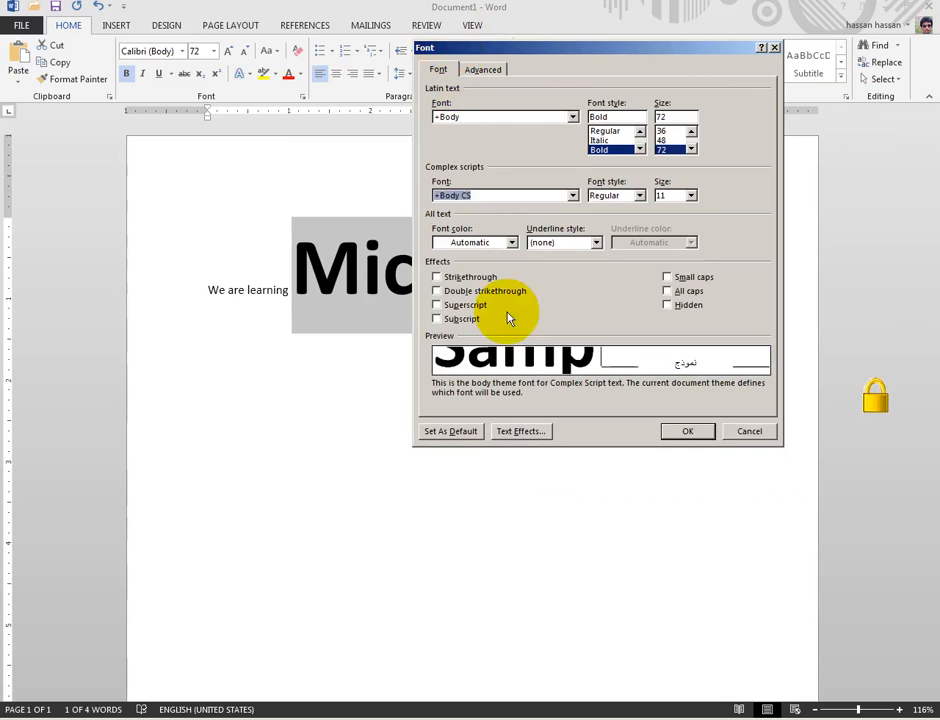
pyautogui.click(537, 431)
pyautogui.moveTo(540, 70); pyautogui.dragTo(549, 143)
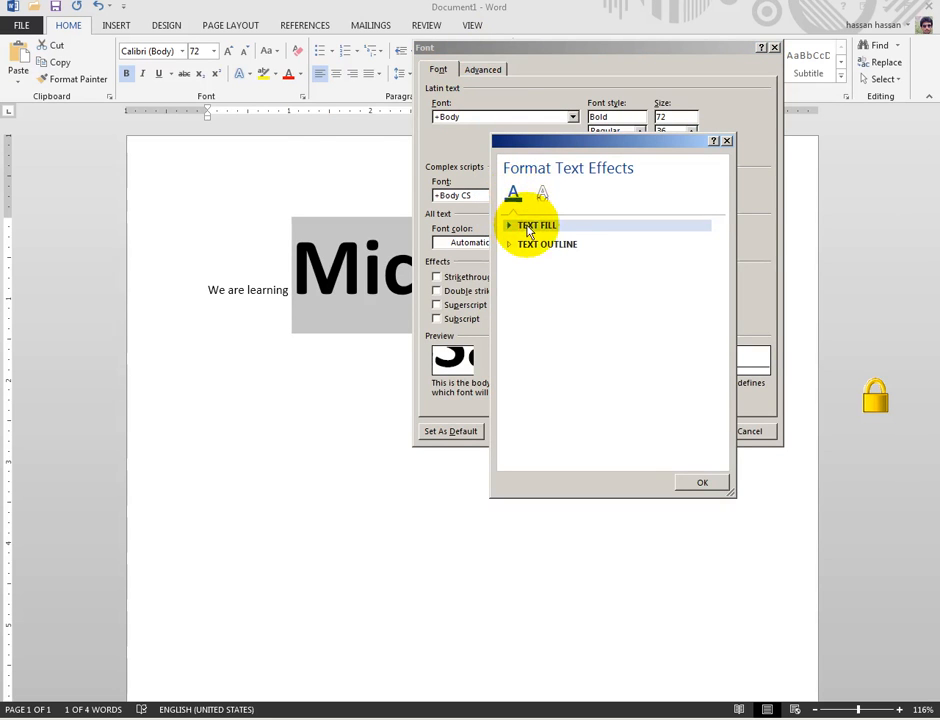
pyautogui.click(530, 227)
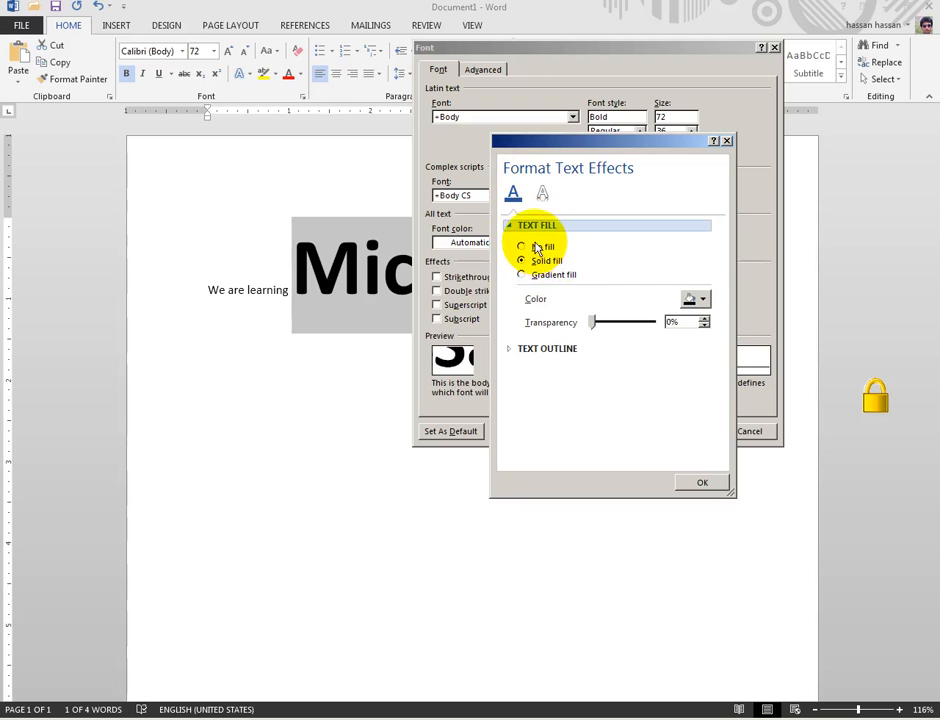
# Look through the solid fill colours without choosing one, and set a Gradient fill with the dark blue radial preset from the last row
pyautogui.click(704, 302)
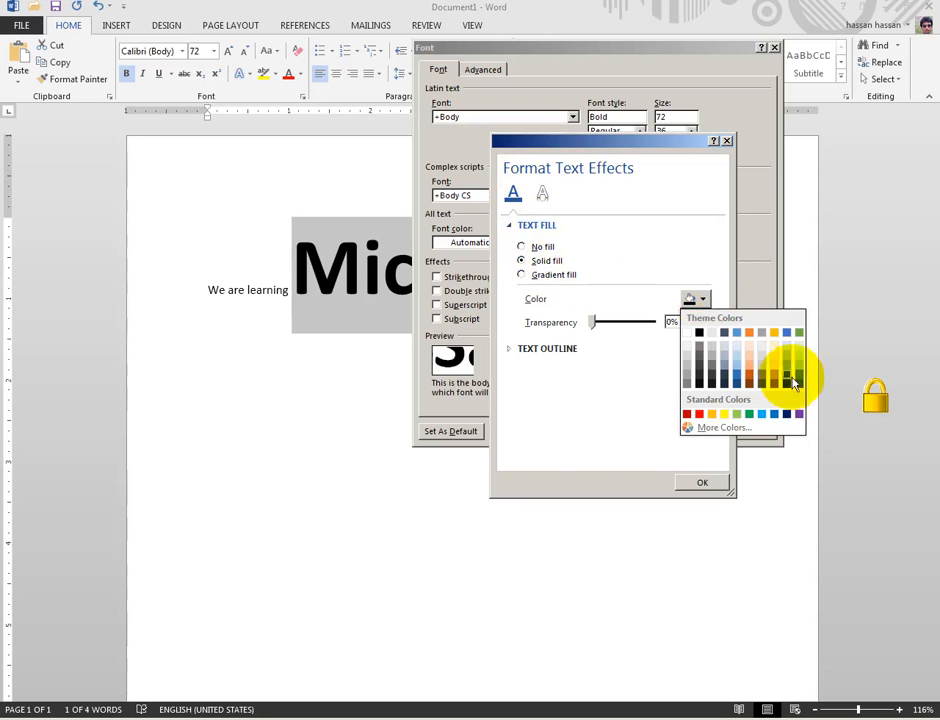
pyautogui.click(628, 365)
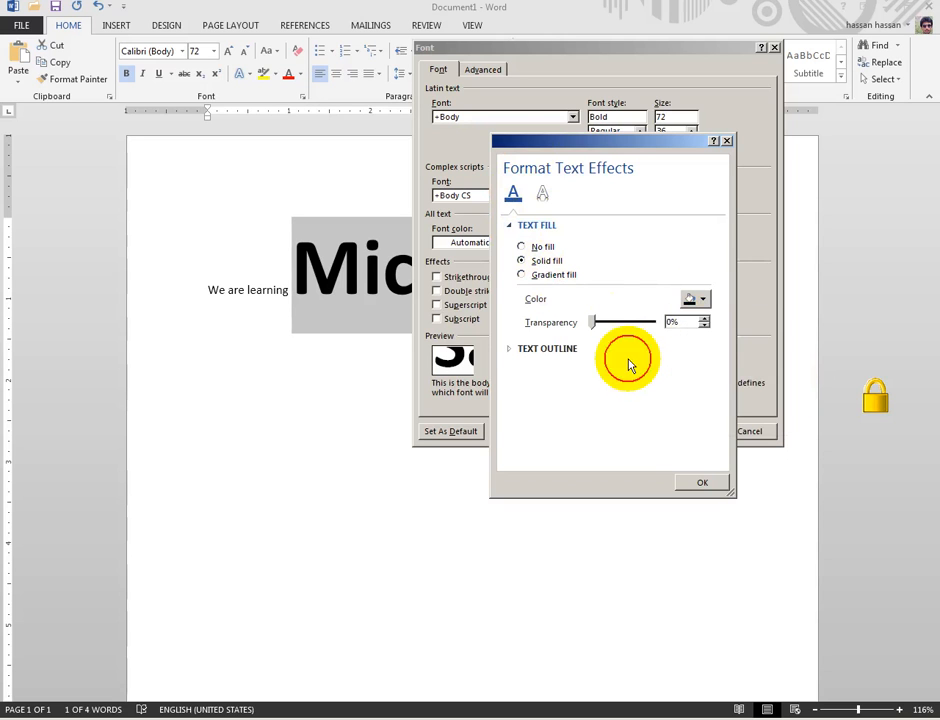
pyautogui.click(539, 279)
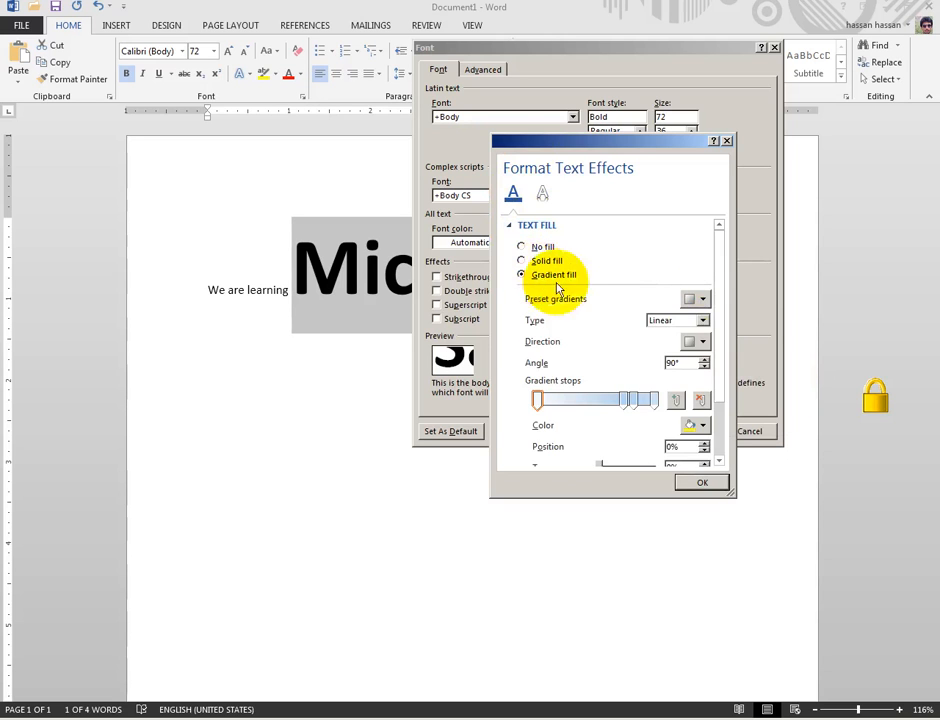
pyautogui.click(705, 300)
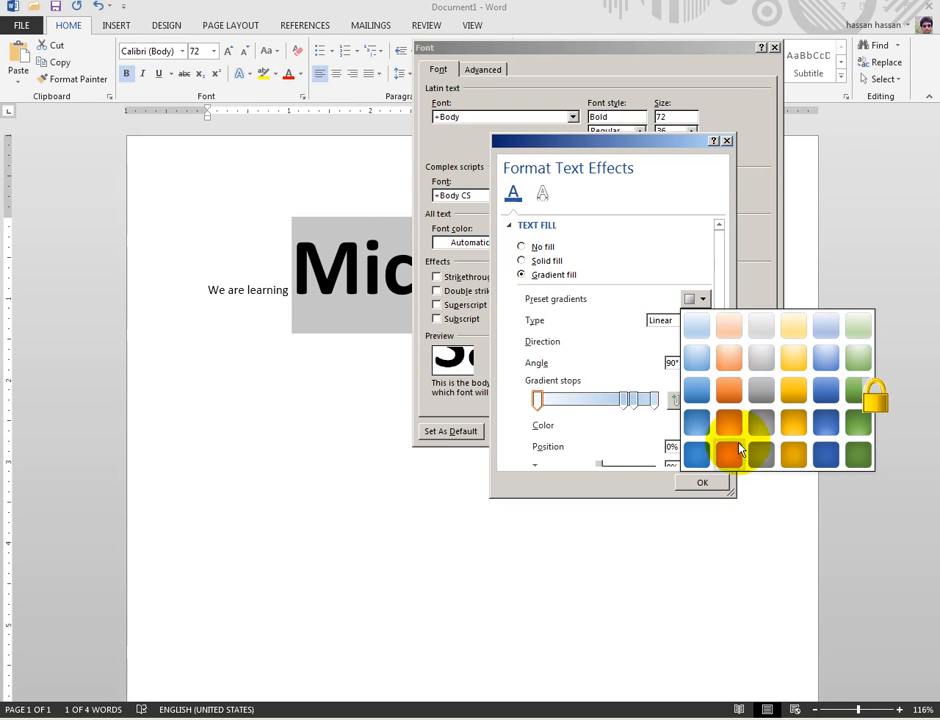
pyautogui.click(826, 458)
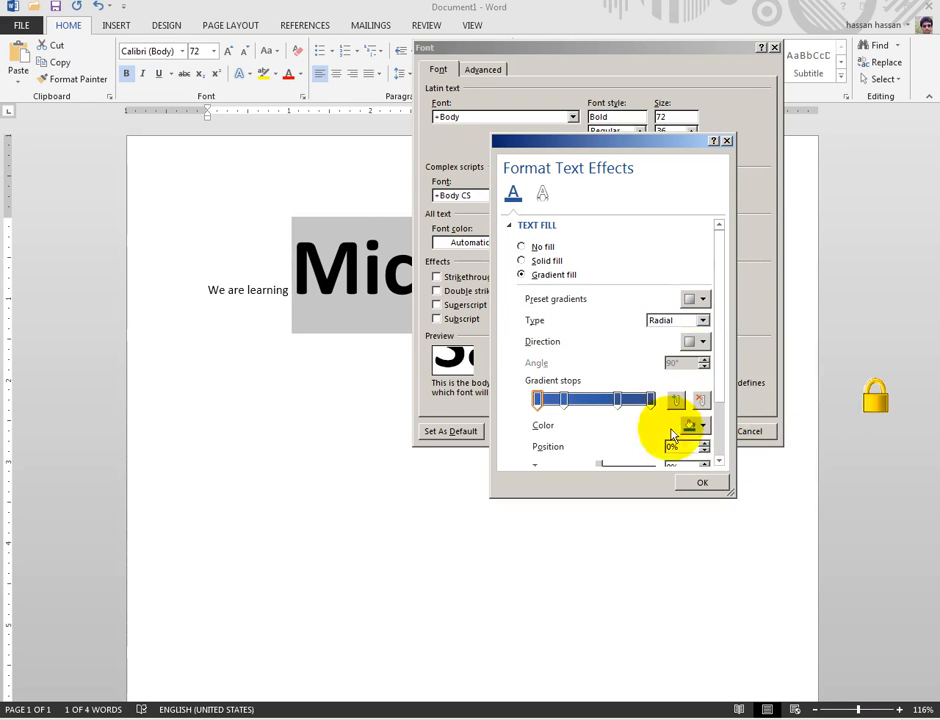
# Set the first gradient stop to 85% transparency and 43% brightness, and choose the third (centre) gradient direction
pyautogui.moveTo(717, 372); pyautogui.dragTo(713, 409)
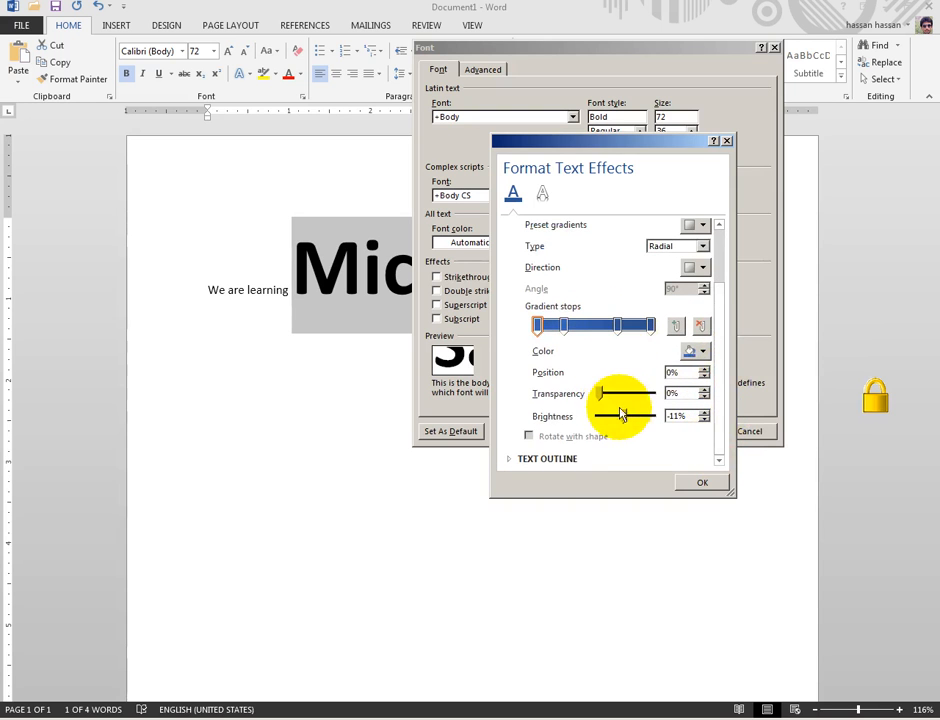
pyautogui.moveTo(624, 422); pyautogui.dragTo(647, 404)
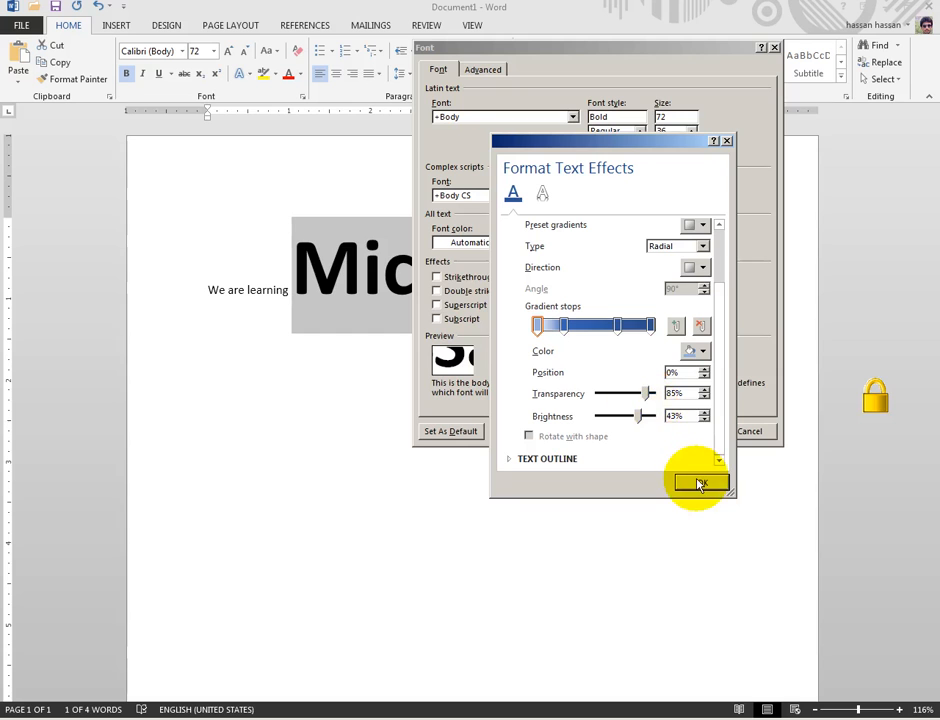
pyautogui.click(700, 266)
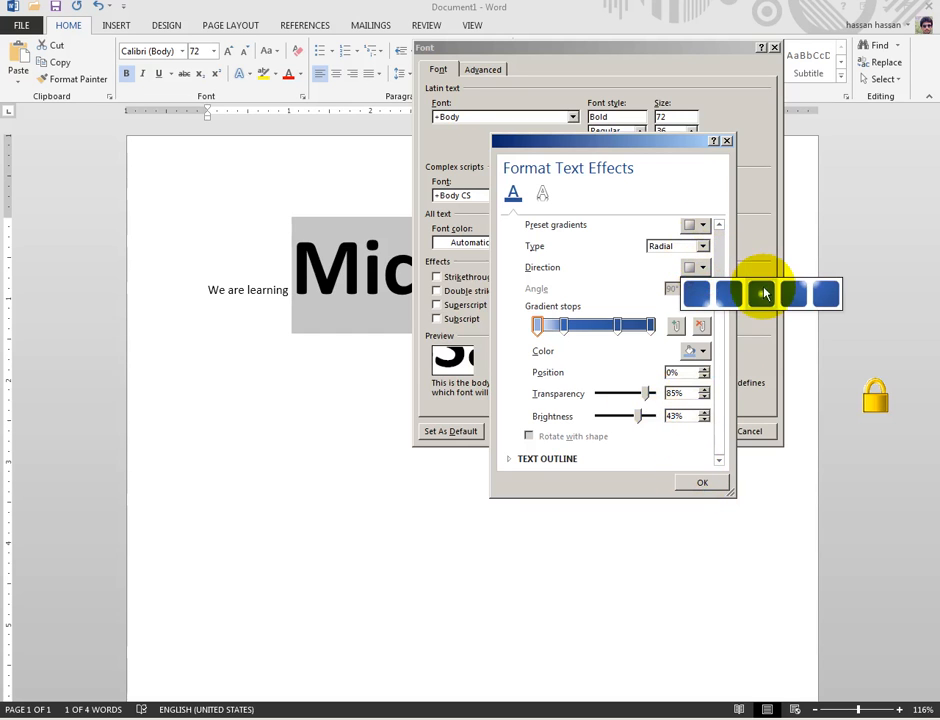
pyautogui.click(767, 293)
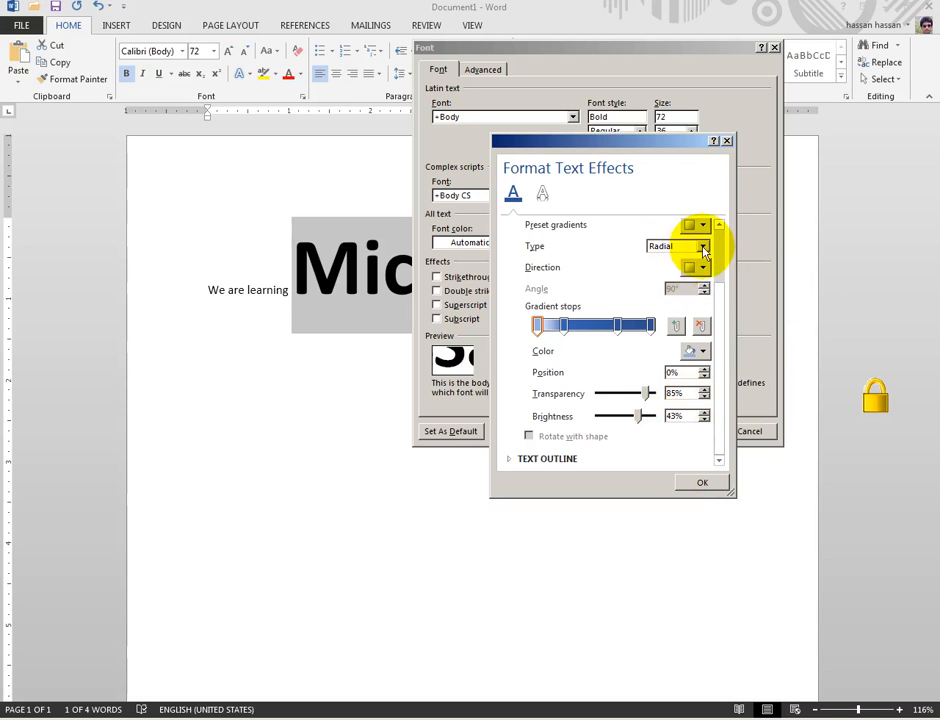
# Change the gradient type to Rectangular and apply the text fill to the word Microsoft
pyautogui.click(703, 246)
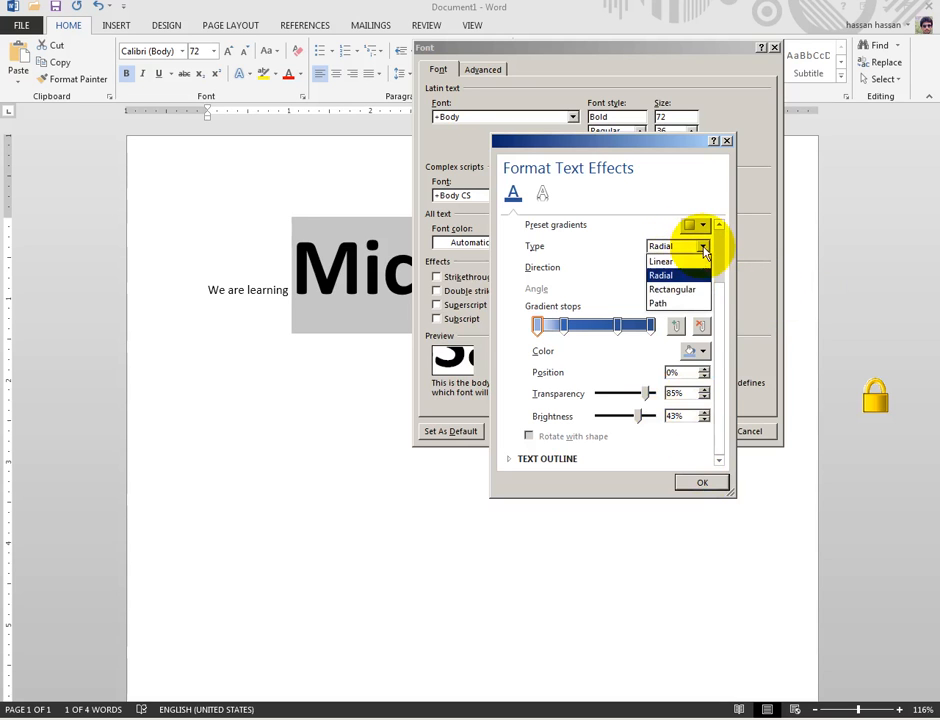
pyautogui.click(671, 290)
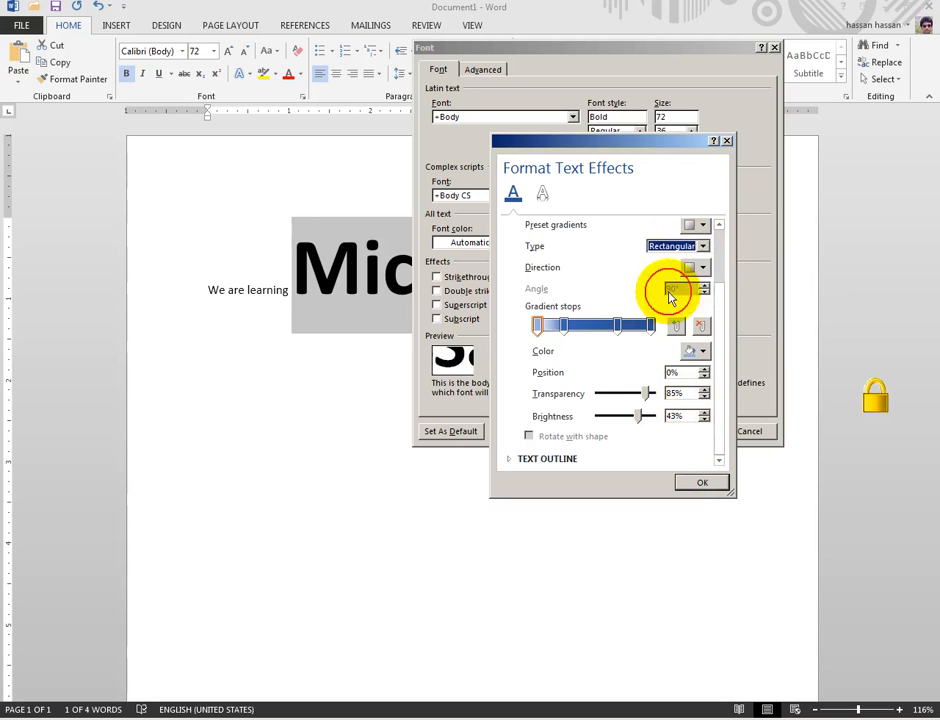
pyautogui.click(698, 484)
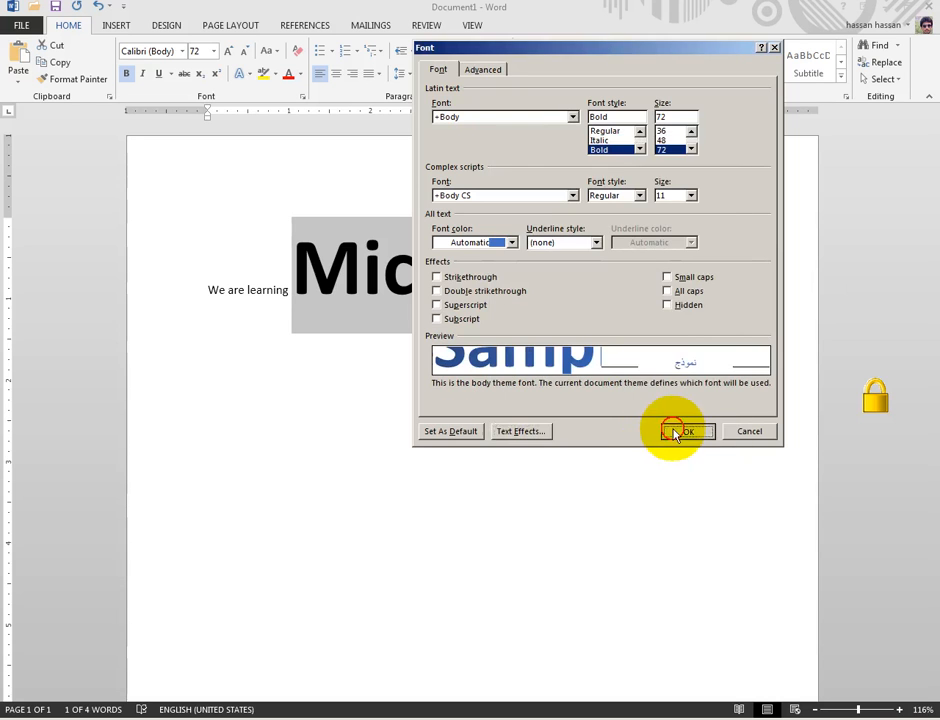
pyautogui.click(676, 432)
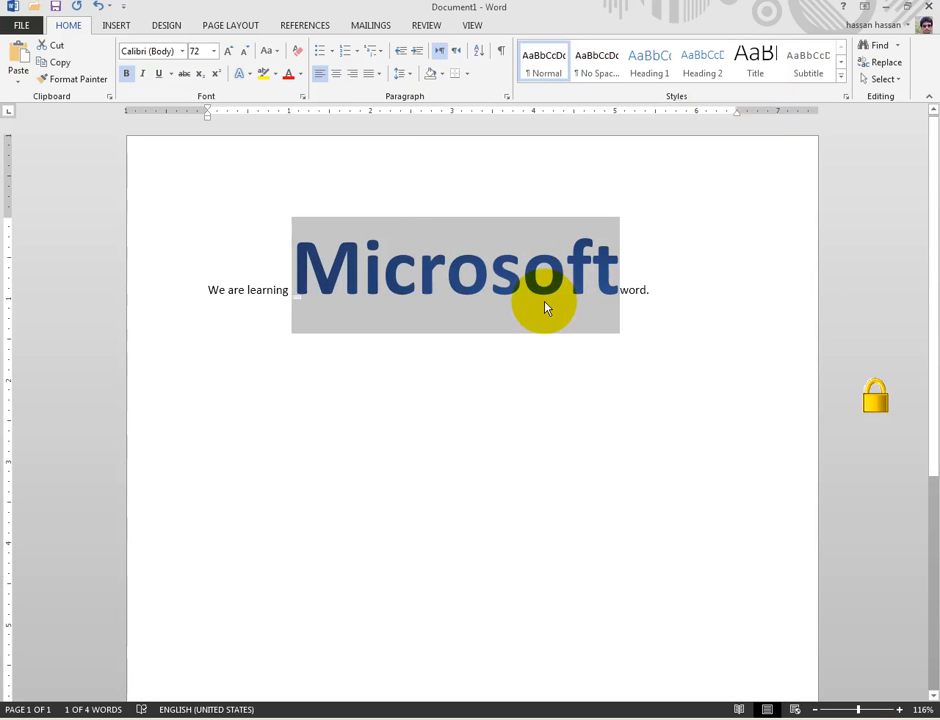
# Reopen the text fill settings for the word Microsoft and choose the gold preset gradient from the second row
pyautogui.click(302, 98)
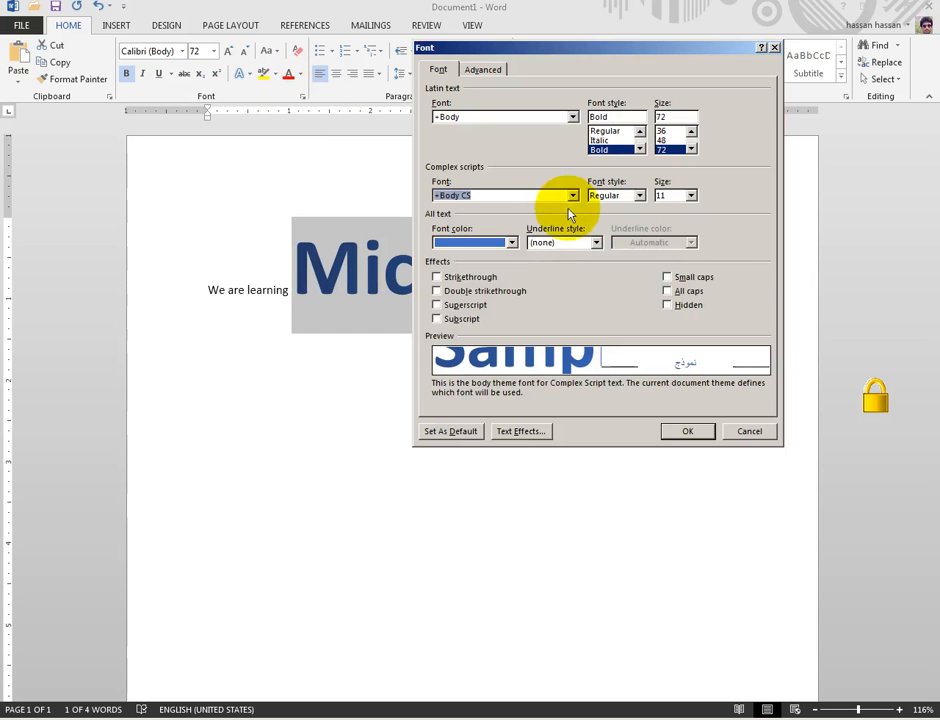
pyautogui.click(519, 433)
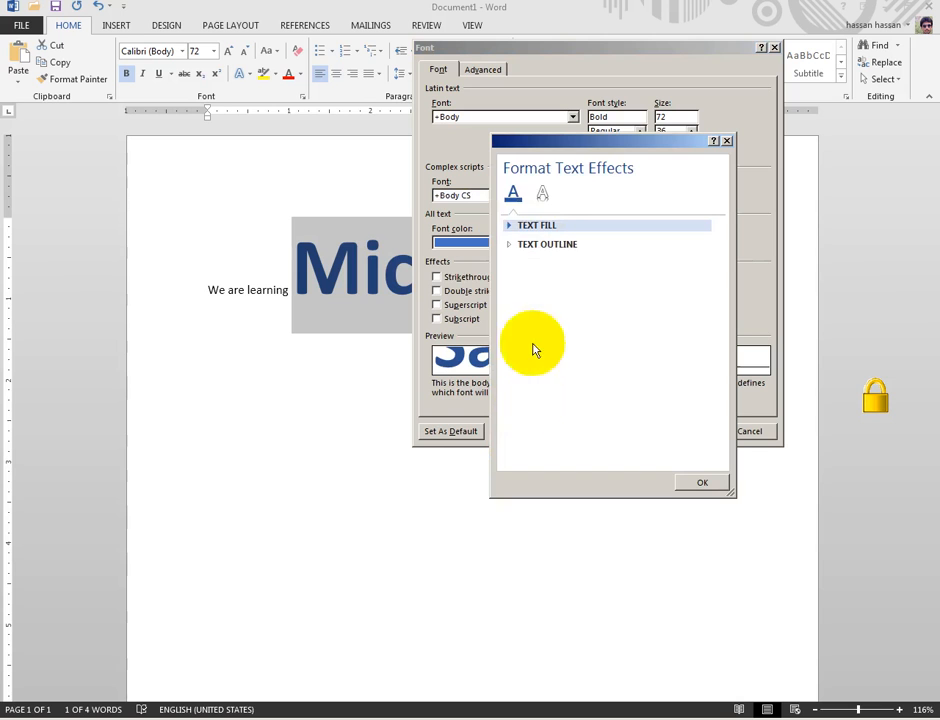
pyautogui.click(529, 227)
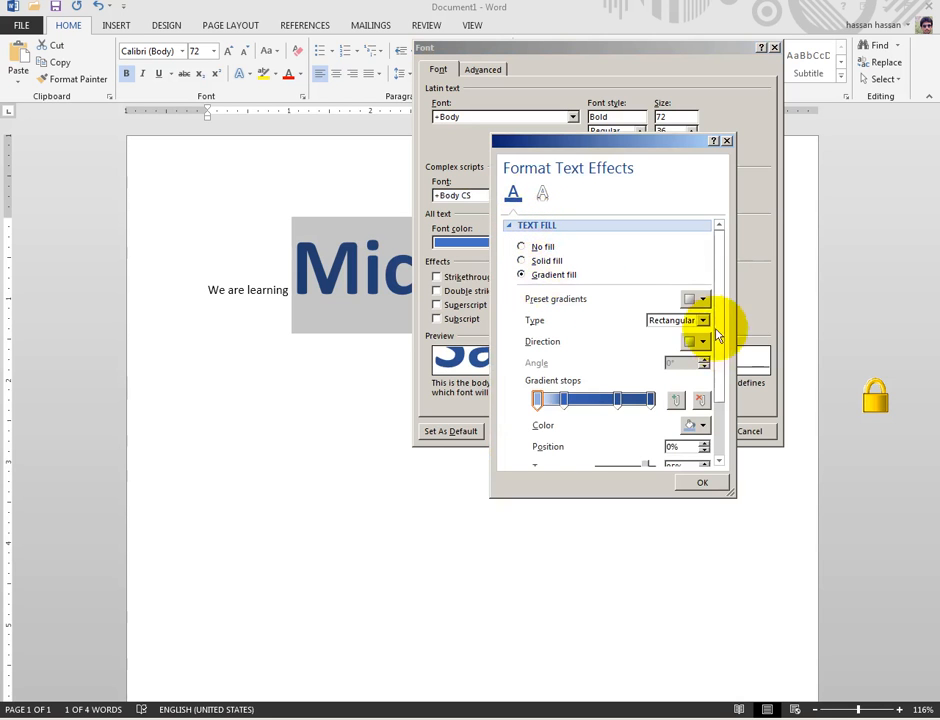
pyautogui.click(695, 298)
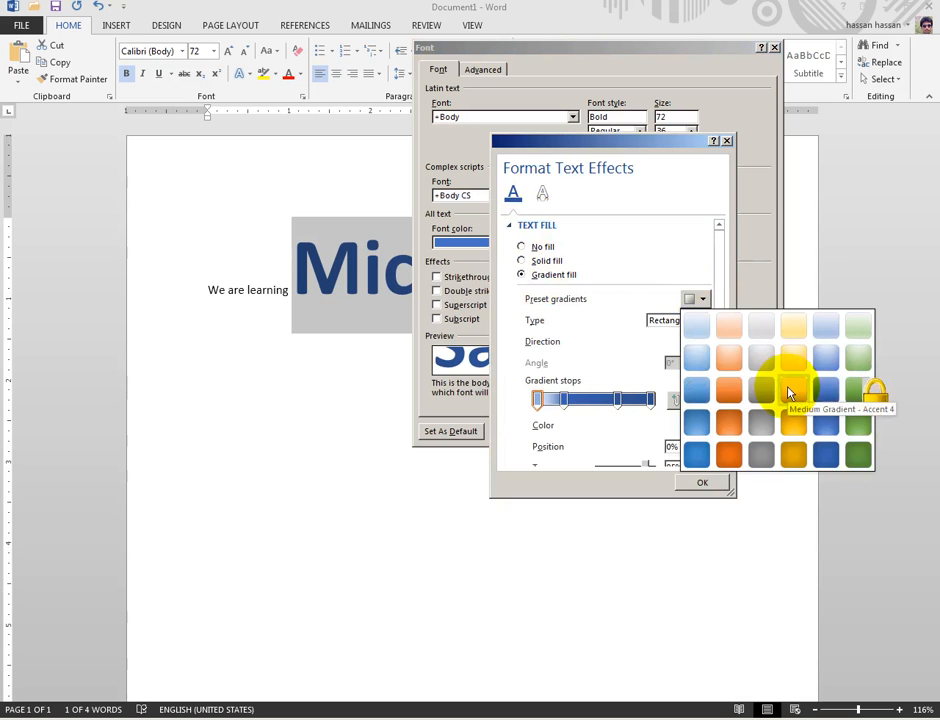
pyautogui.click(792, 360)
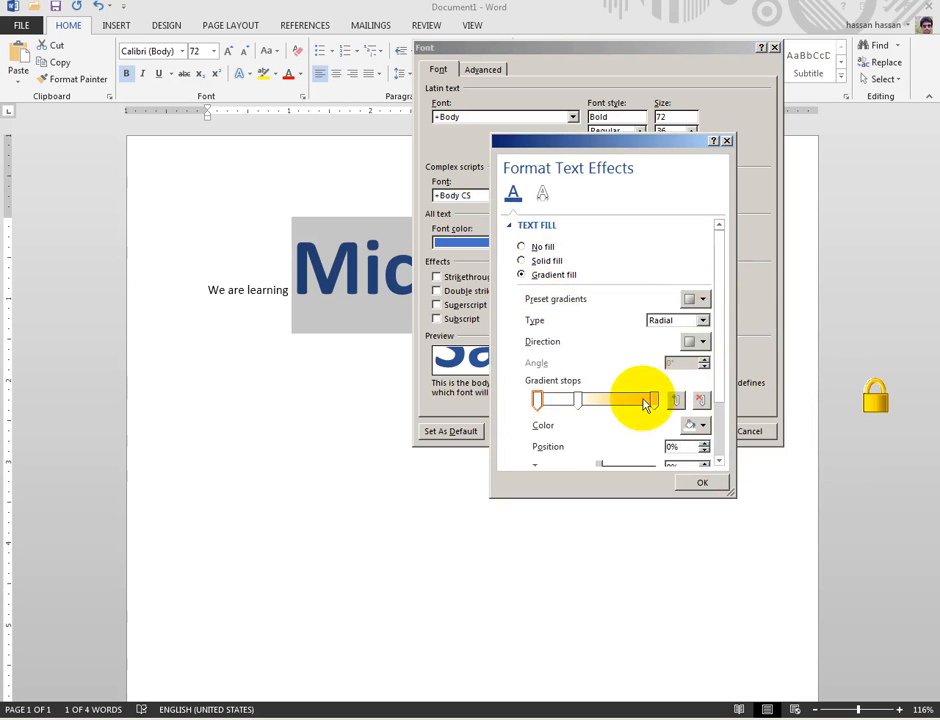
# Move the middle gradient stop to 40%, recolour it with a darker blue theme colour, and apply the fill to Microsoft
pyautogui.moveTo(570, 400)
pyautogui.mouseDown()
pyautogui.moveTo(621, 401)
pyautogui.moveTo(587, 402)
pyautogui.mouseUp()
pyautogui.click(697, 425)
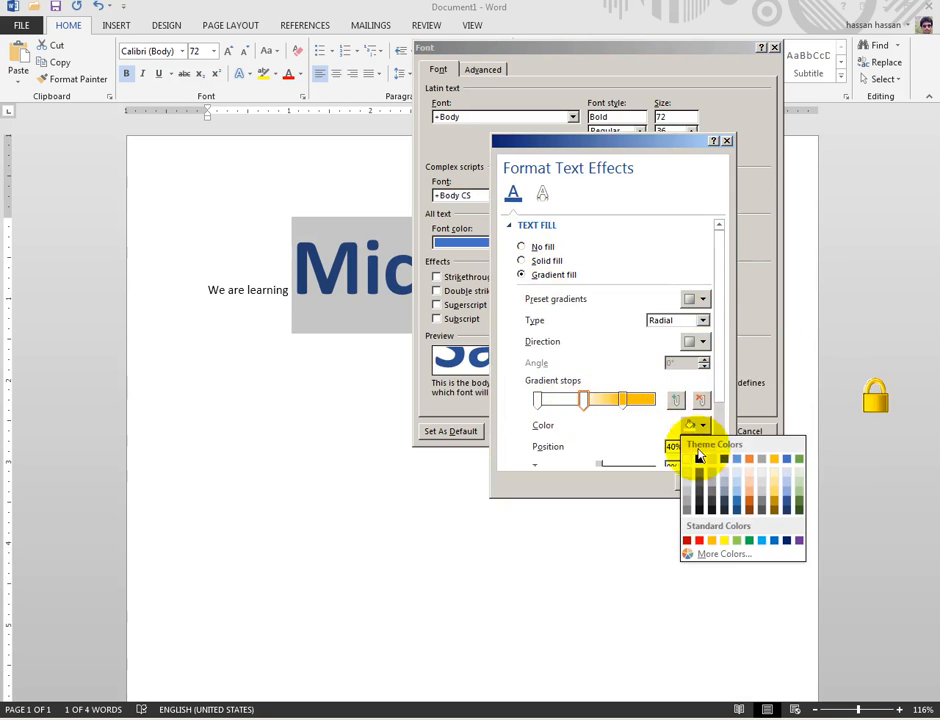
pyautogui.click(784, 503)
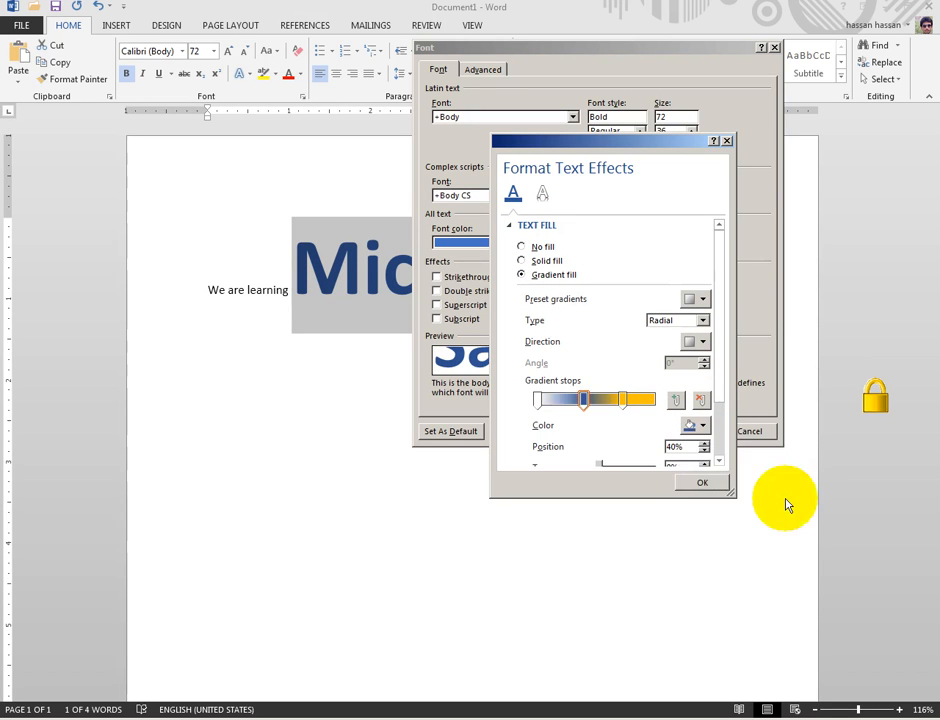
pyautogui.click(699, 484)
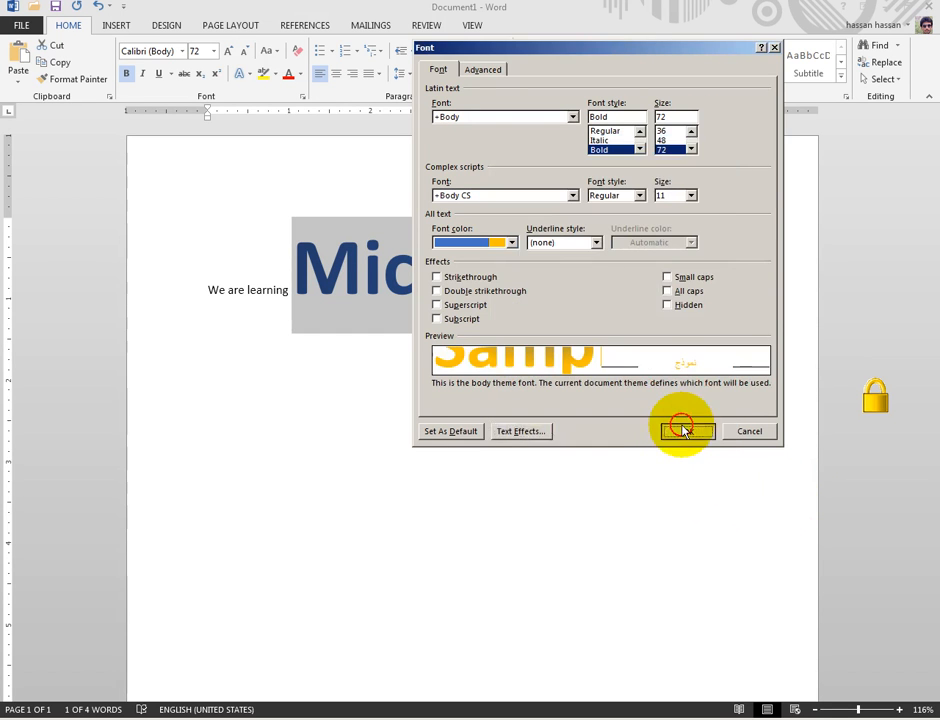
pyautogui.click(686, 431)
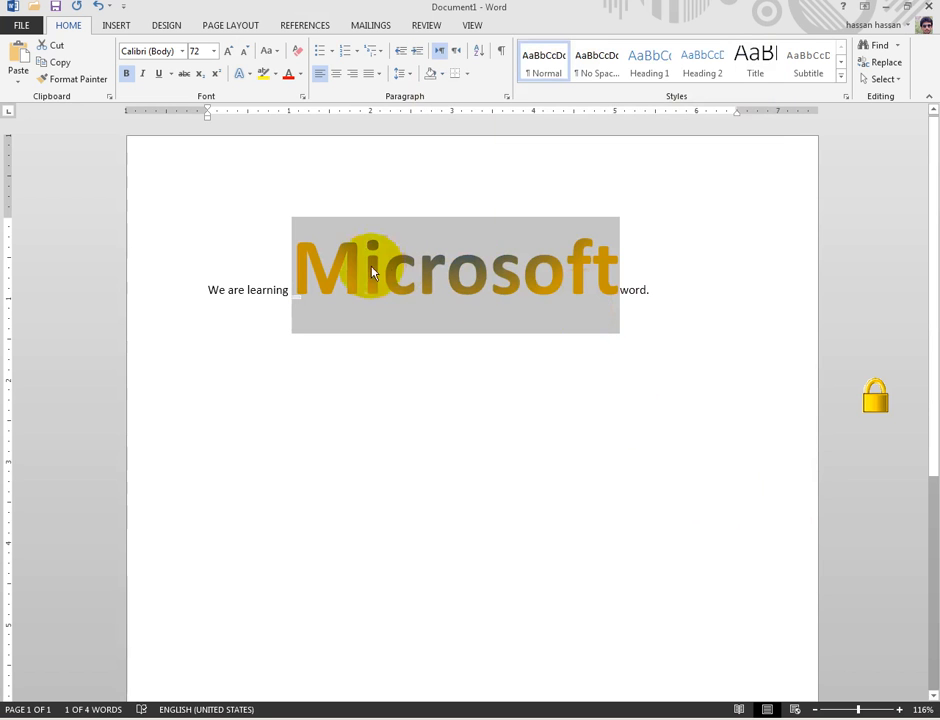
# Give the word Microsoft a solid line text outline with the fourth compound type
pyautogui.click(302, 97)
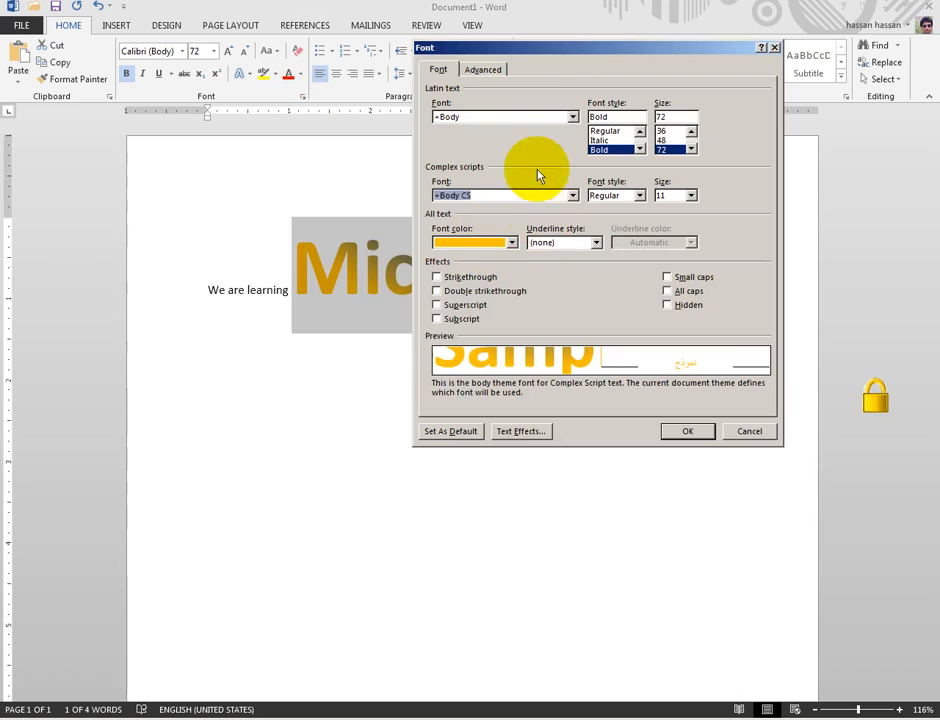
pyautogui.click(509, 436)
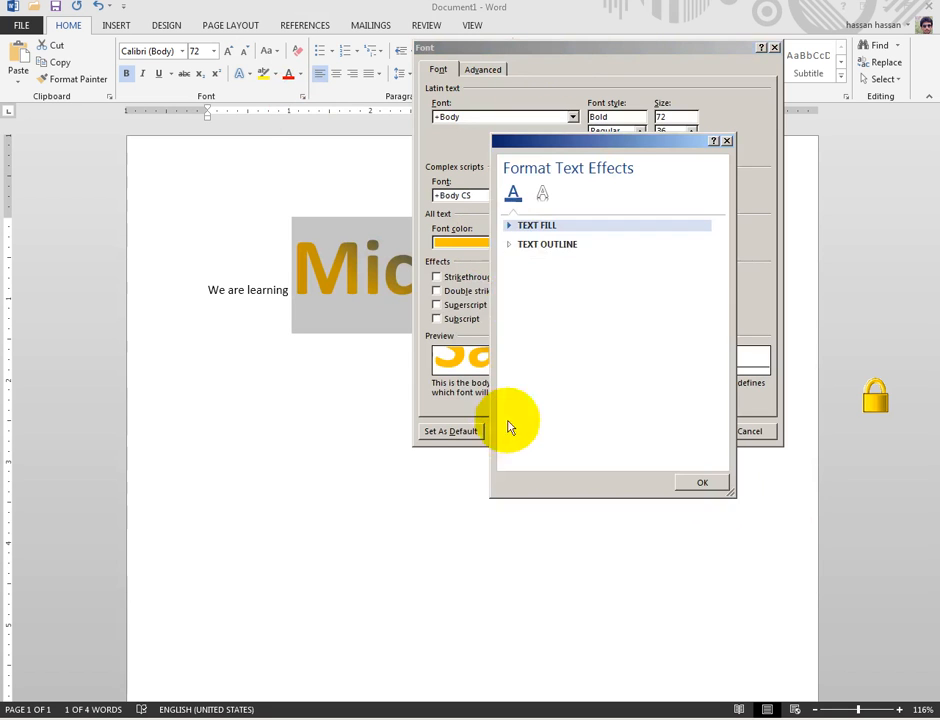
pyautogui.click(529, 250)
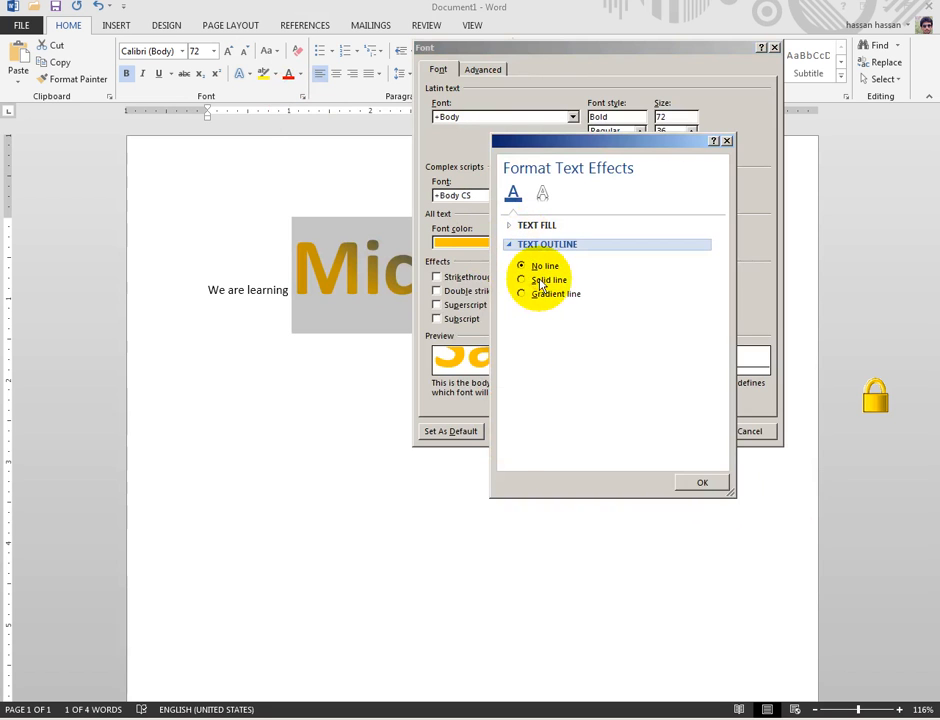
pyautogui.click(541, 281)
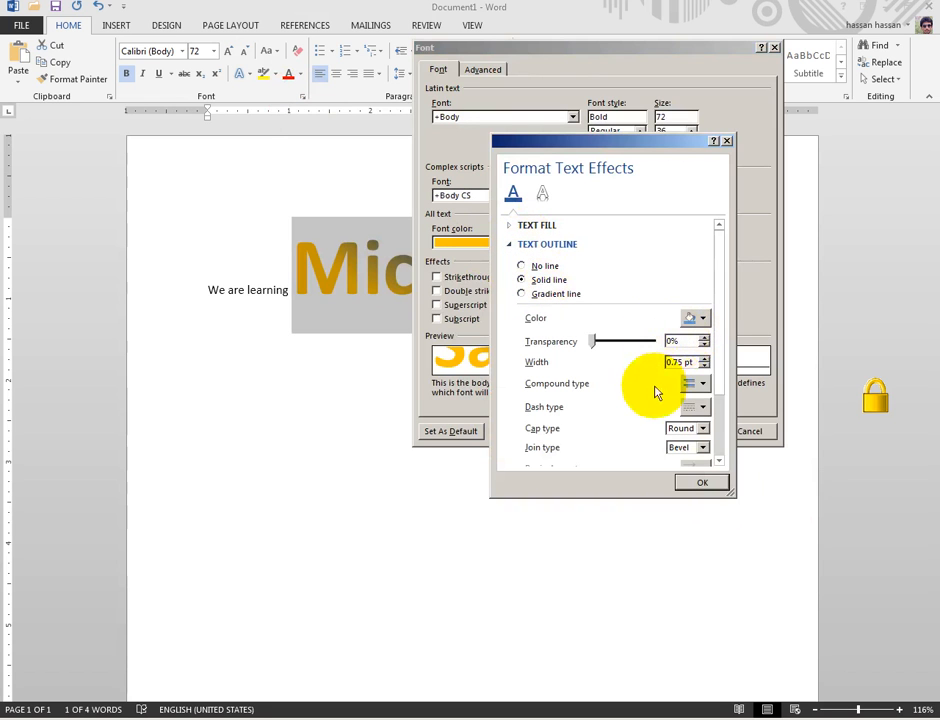
pyautogui.click(700, 384)
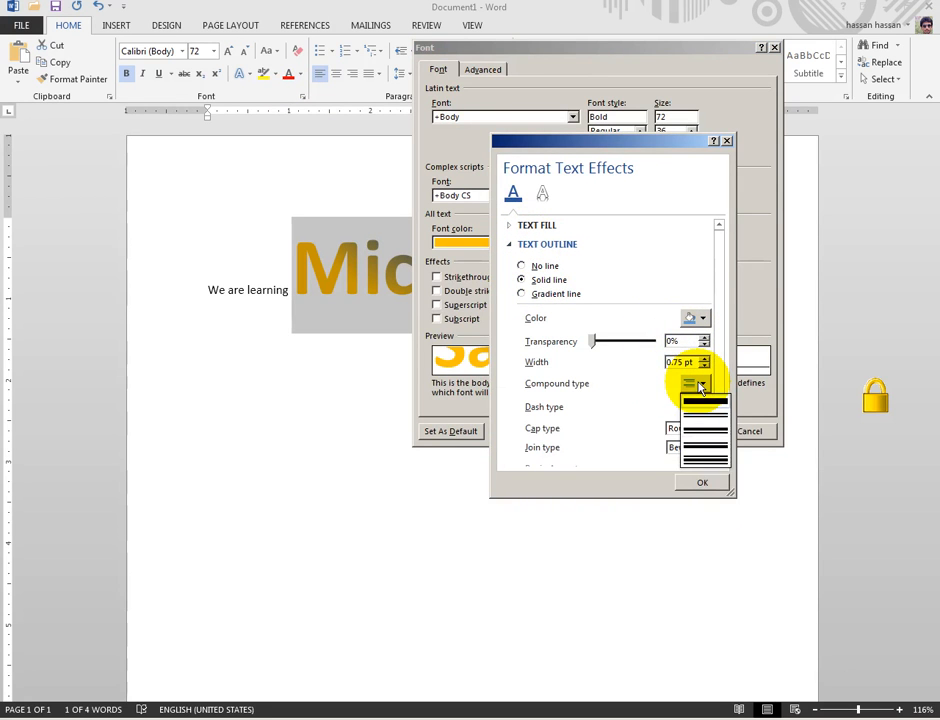
pyautogui.click(703, 449)
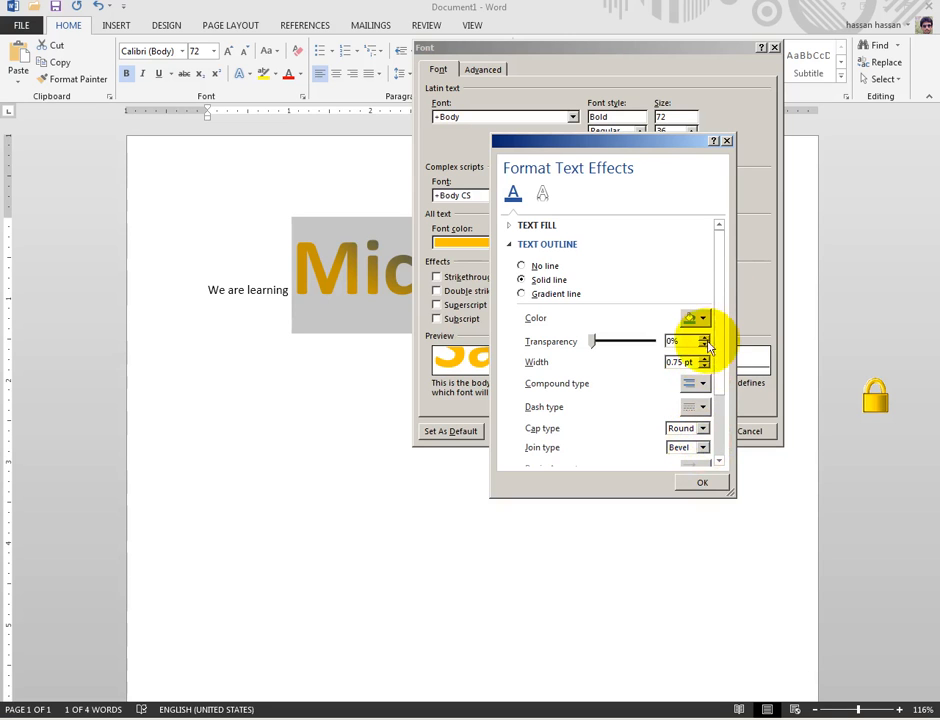
# Try the Square Dot dash type for the text outline, and replace it with the short-dash pattern listed just below it
pyautogui.scroll(-3, 712, 390)
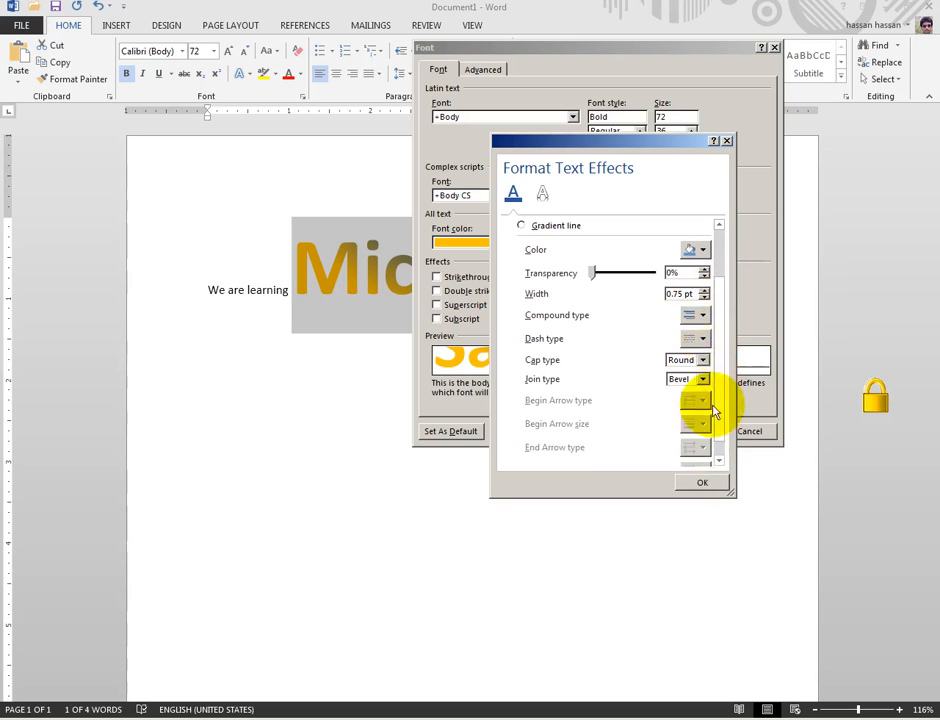
pyautogui.click(700, 338)
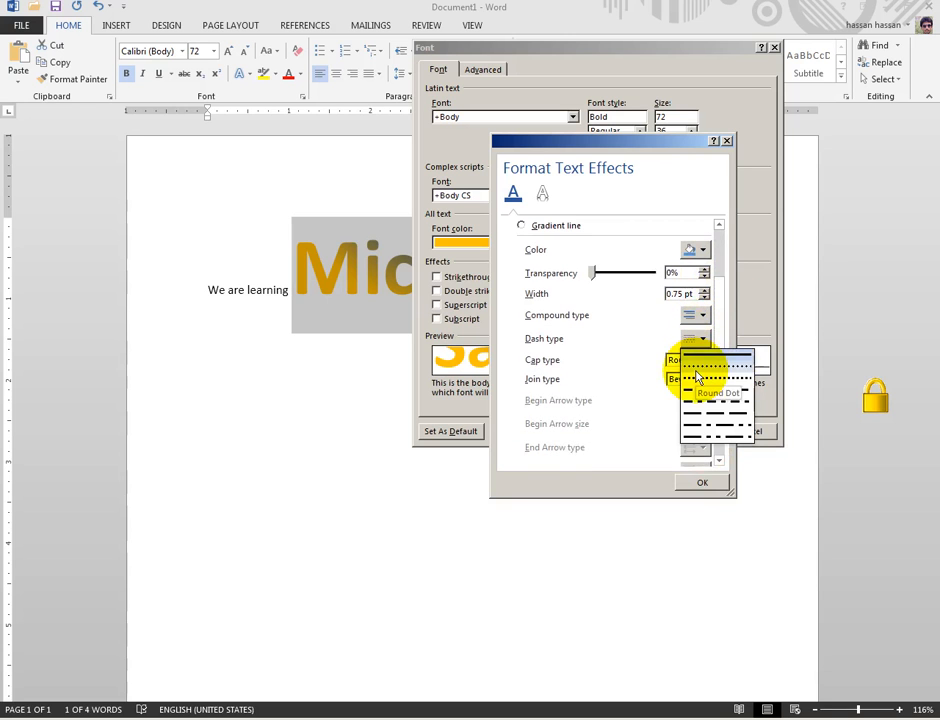
pyautogui.click(698, 377)
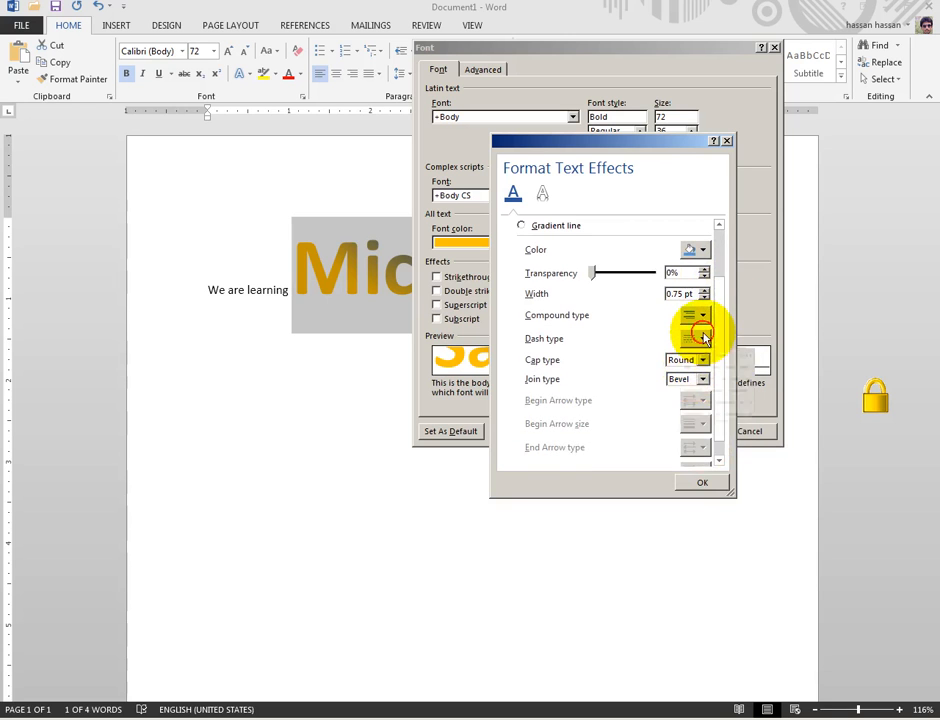
pyautogui.click(703, 338)
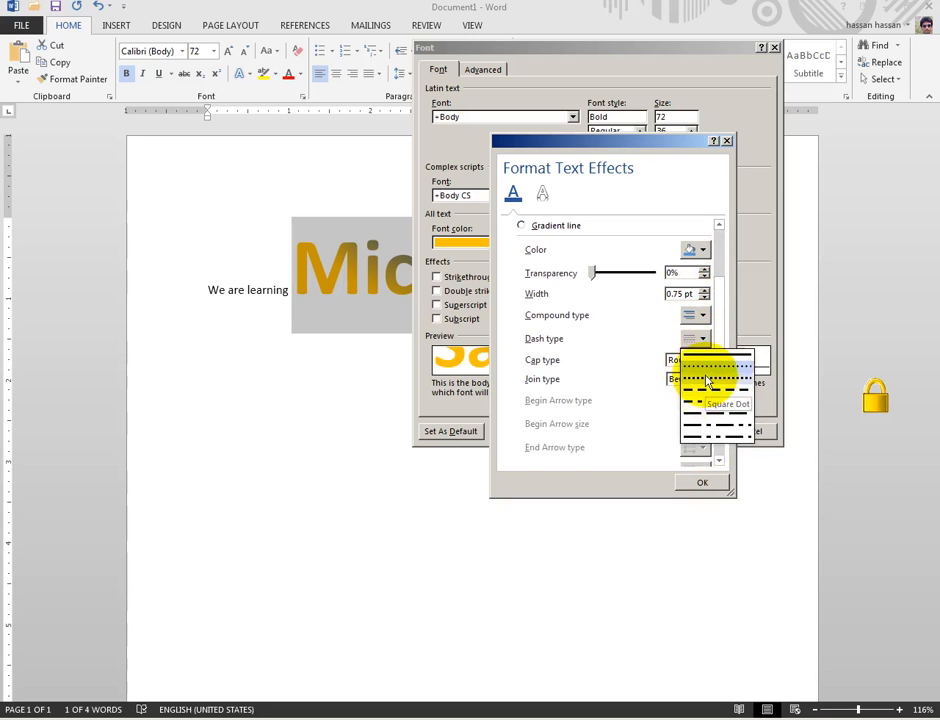
pyautogui.click(705, 392)
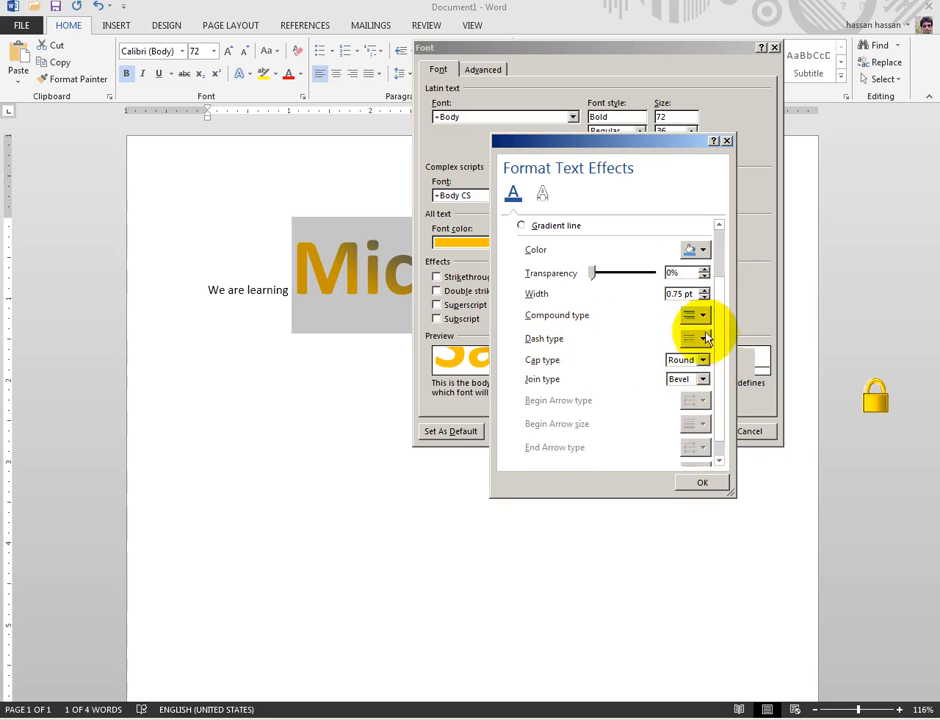
# Set the text outline width to 3 pt and apply the outline to the word Microsoft
pyautogui.scroll(-1, 718, 320)
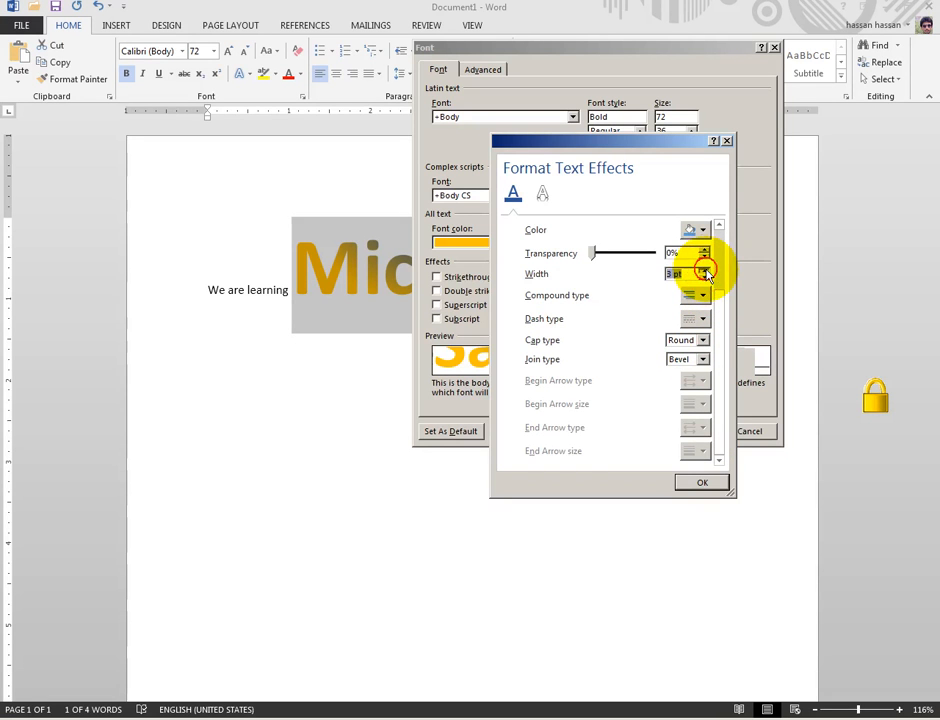
pyautogui.click(701, 484)
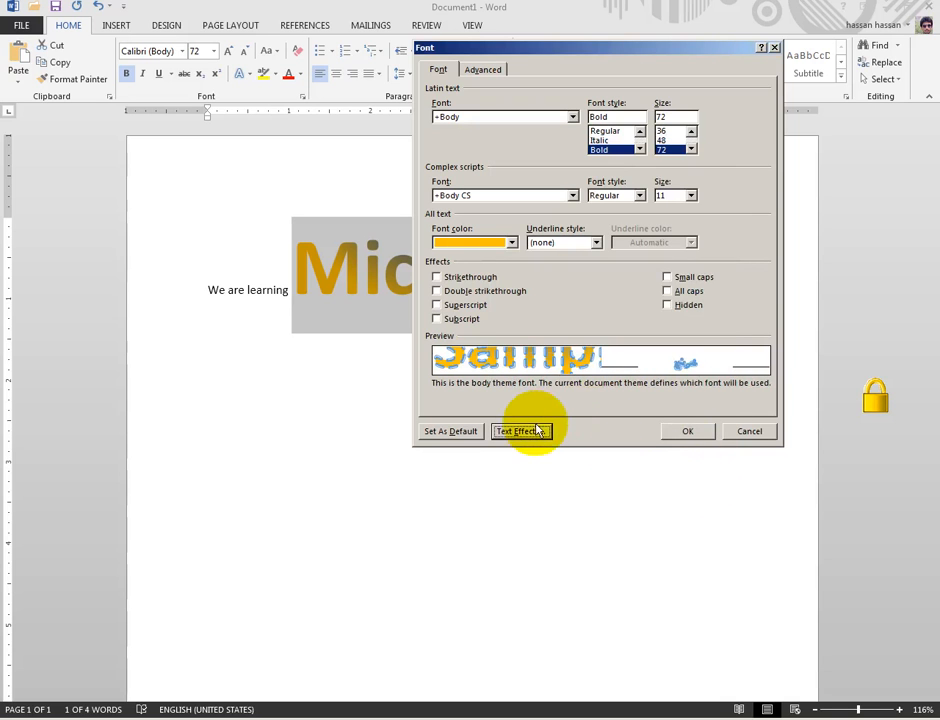
pyautogui.click(687, 431)
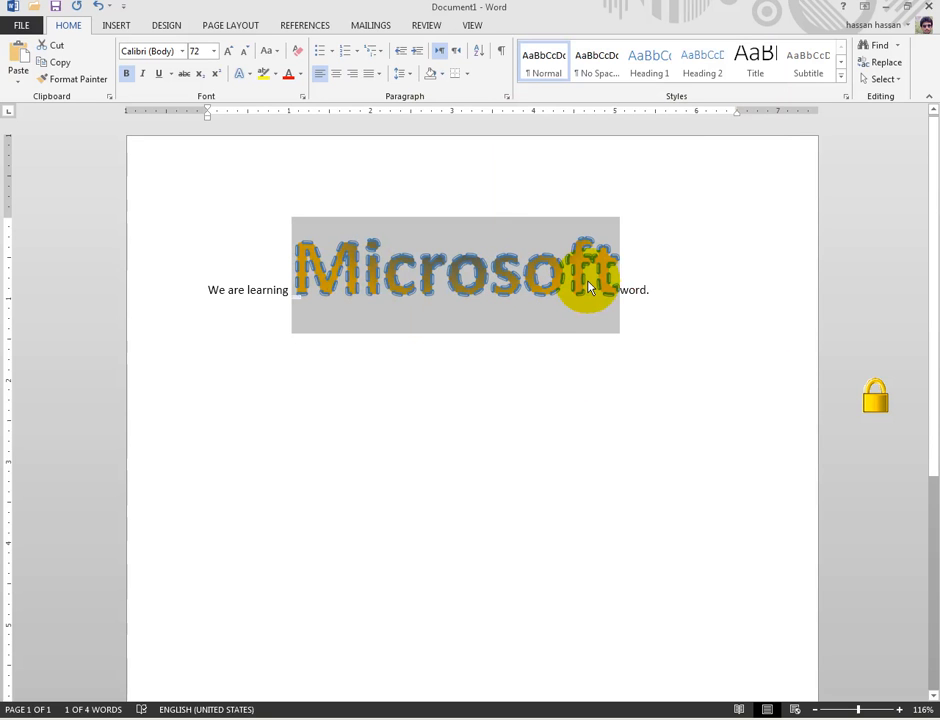
# Apply a Perspective shadow preset that falls below the text to the word Microsoft
pyautogui.click(302, 97)
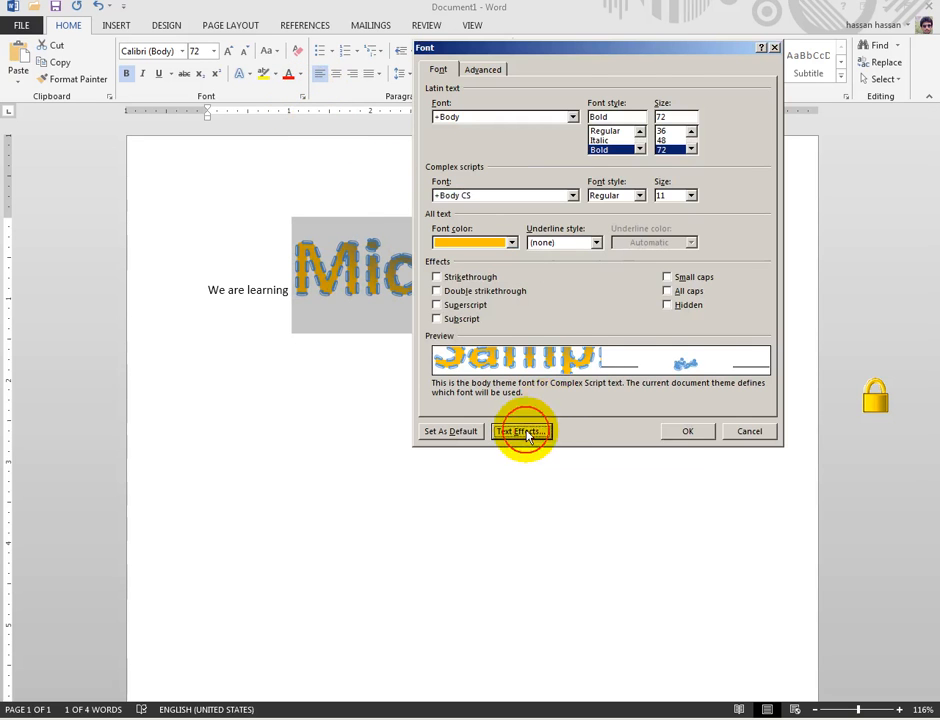
pyautogui.click(522, 431)
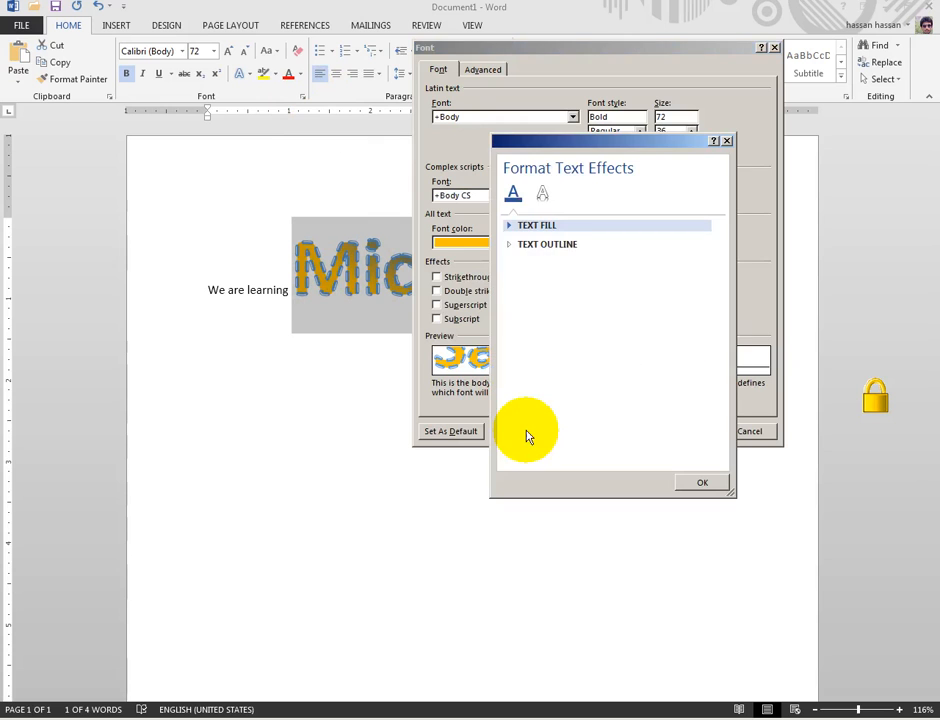
pyautogui.click(543, 193)
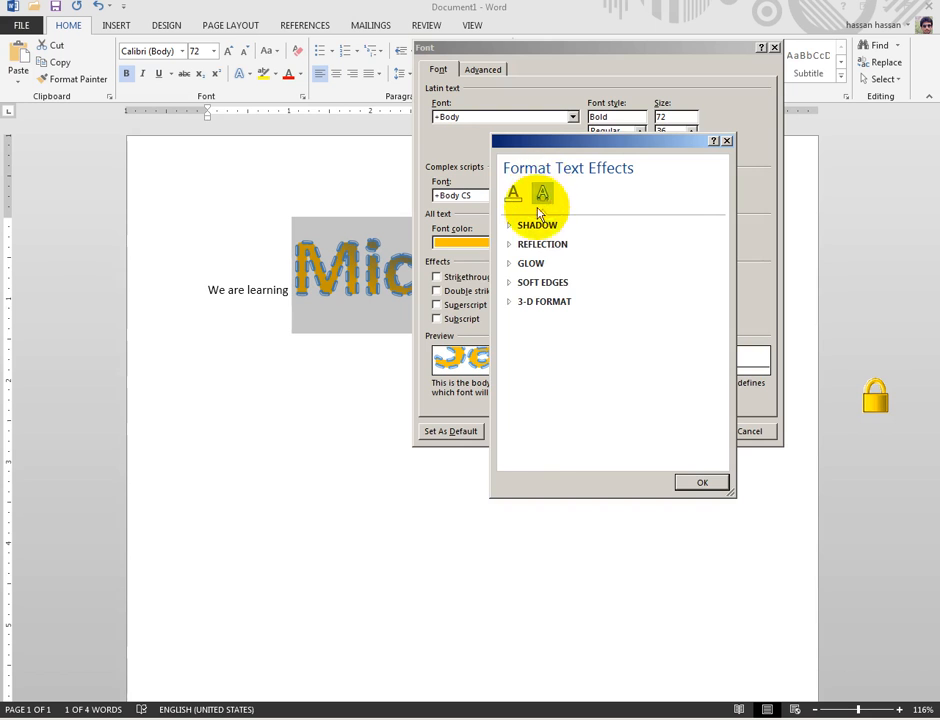
pyautogui.click(530, 225)
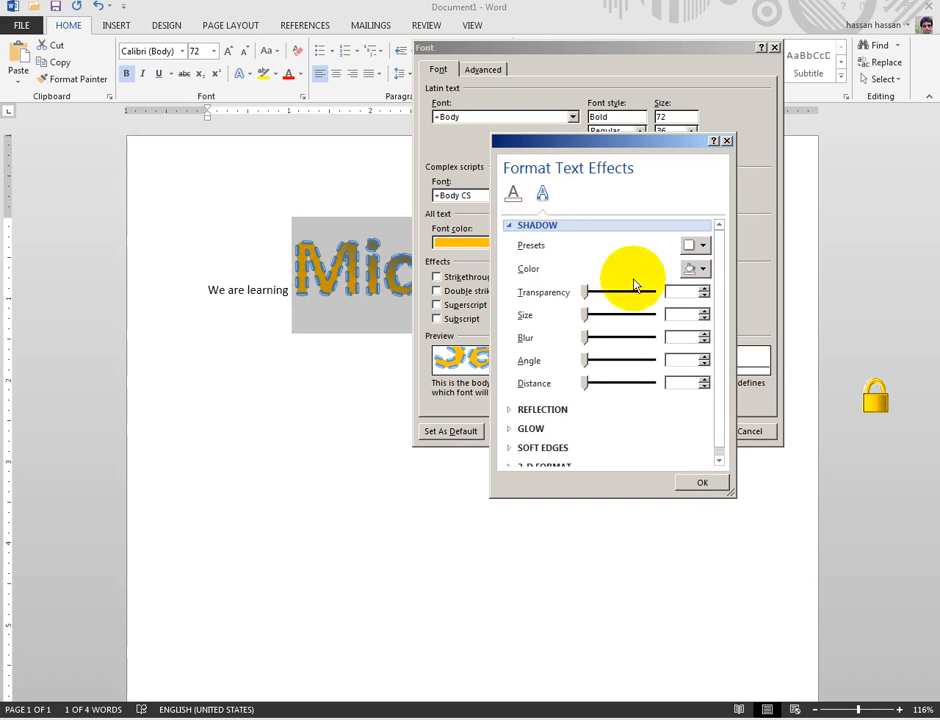
pyautogui.click(701, 246)
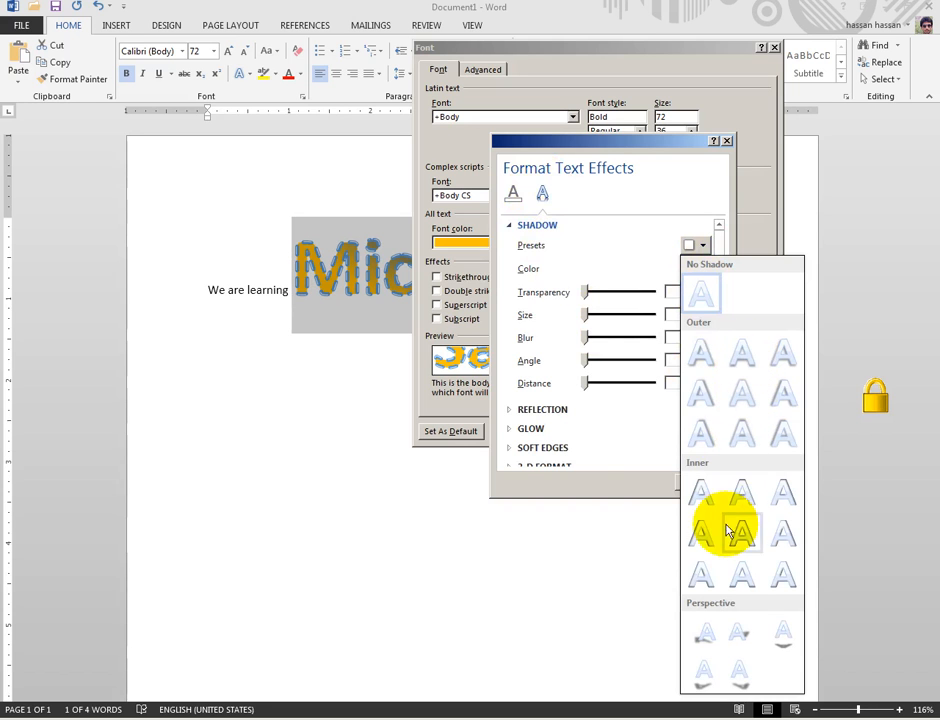
pyautogui.click(741, 640)
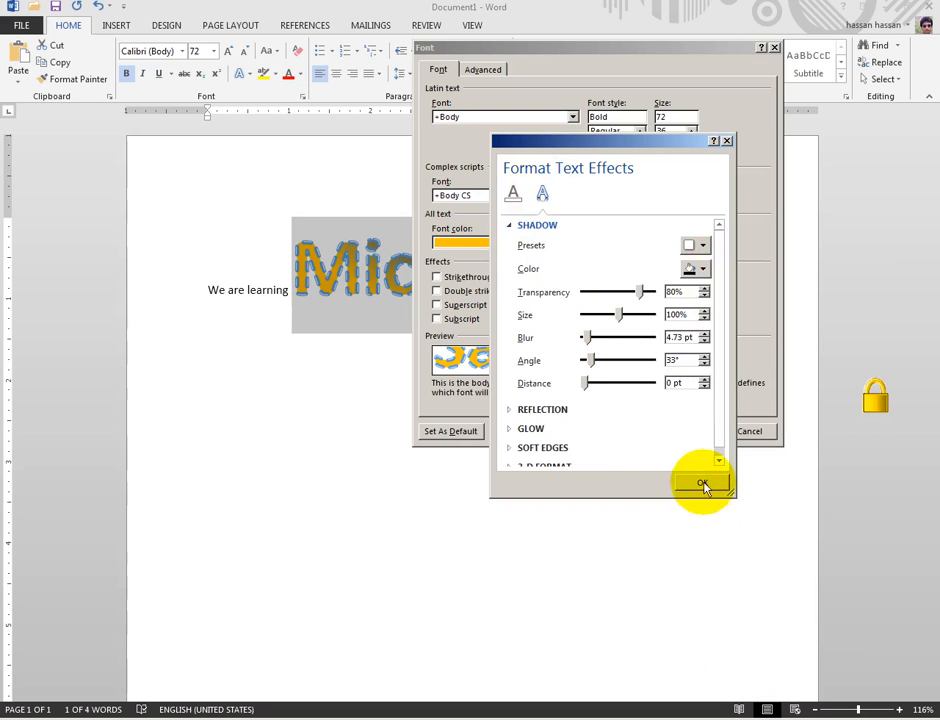
pyautogui.click(703, 485)
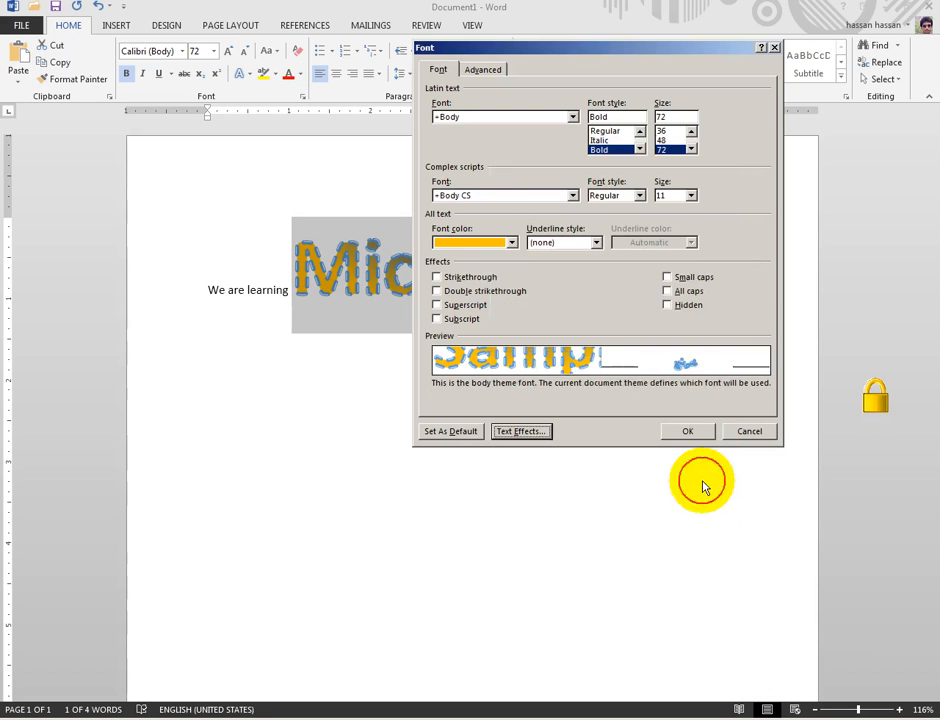
pyautogui.click(686, 430)
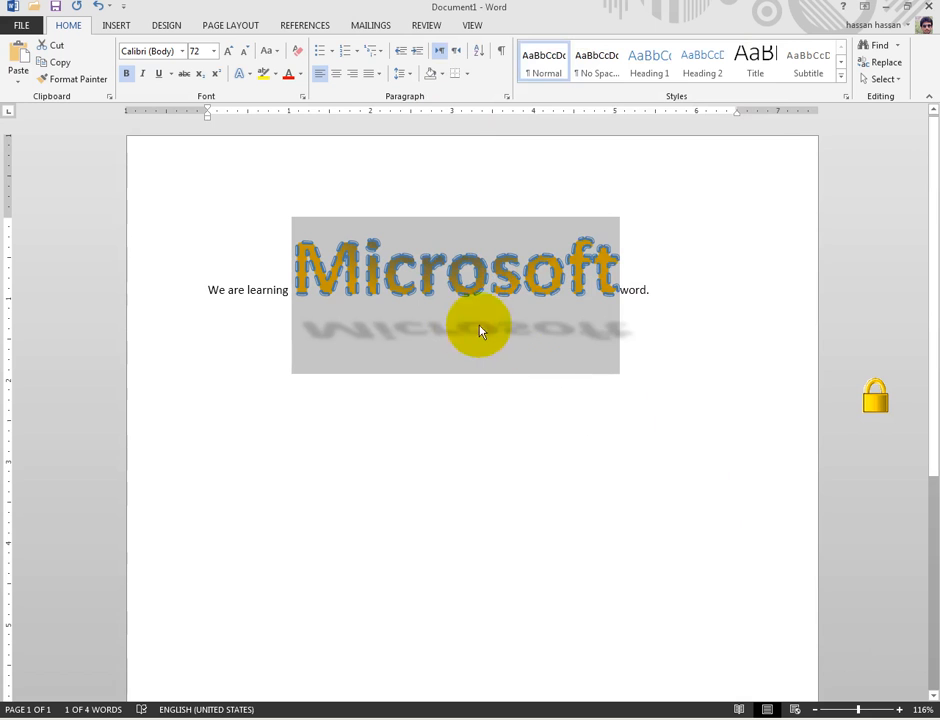
# Check the Reflection text effect settings for Microsoft, and give its 3-D format the first preset for both top and bottom bevel
pyautogui.click(302, 97)
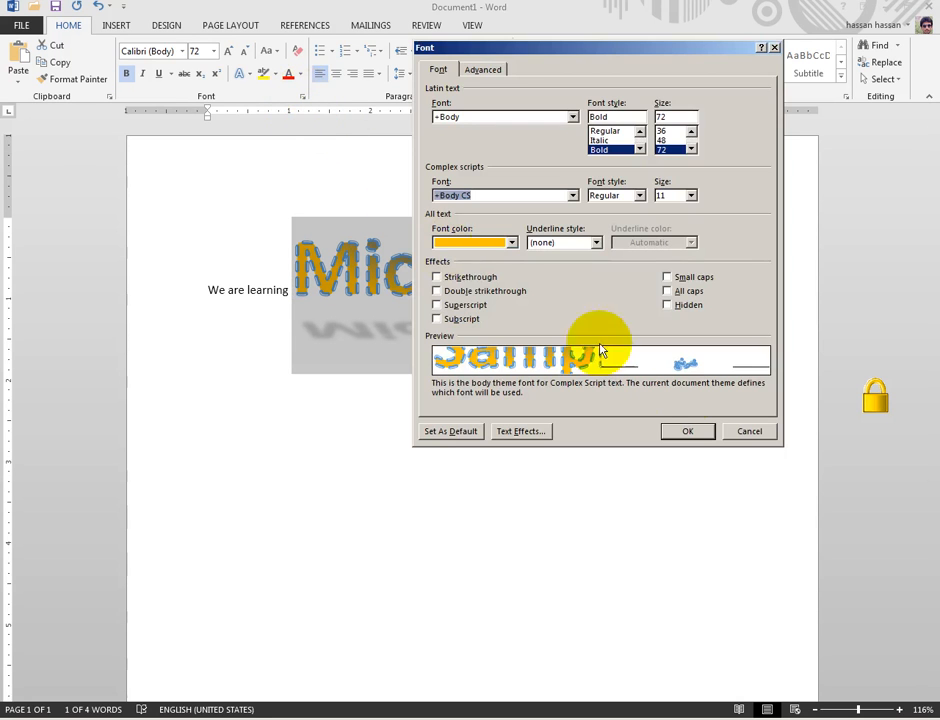
pyautogui.click(522, 439)
pyautogui.click(546, 194)
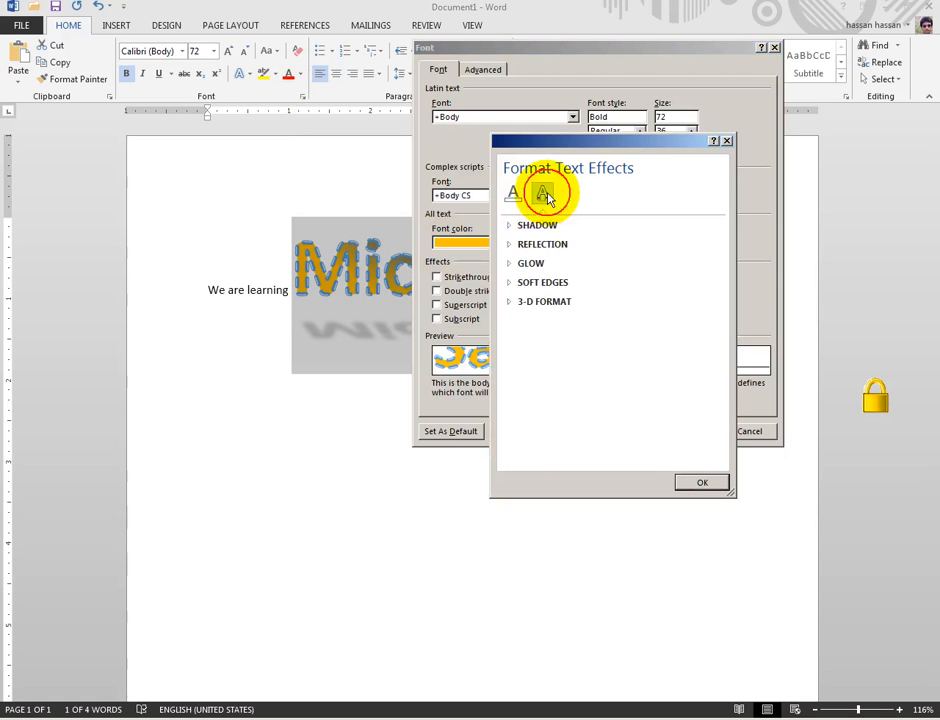
pyautogui.click(540, 246)
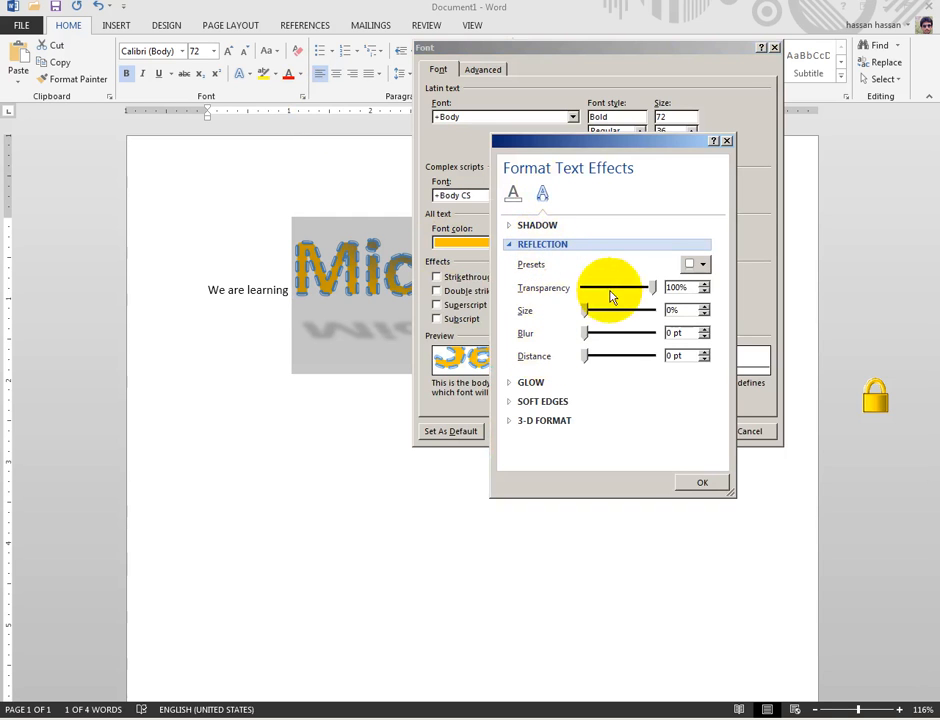
pyautogui.click(542, 195)
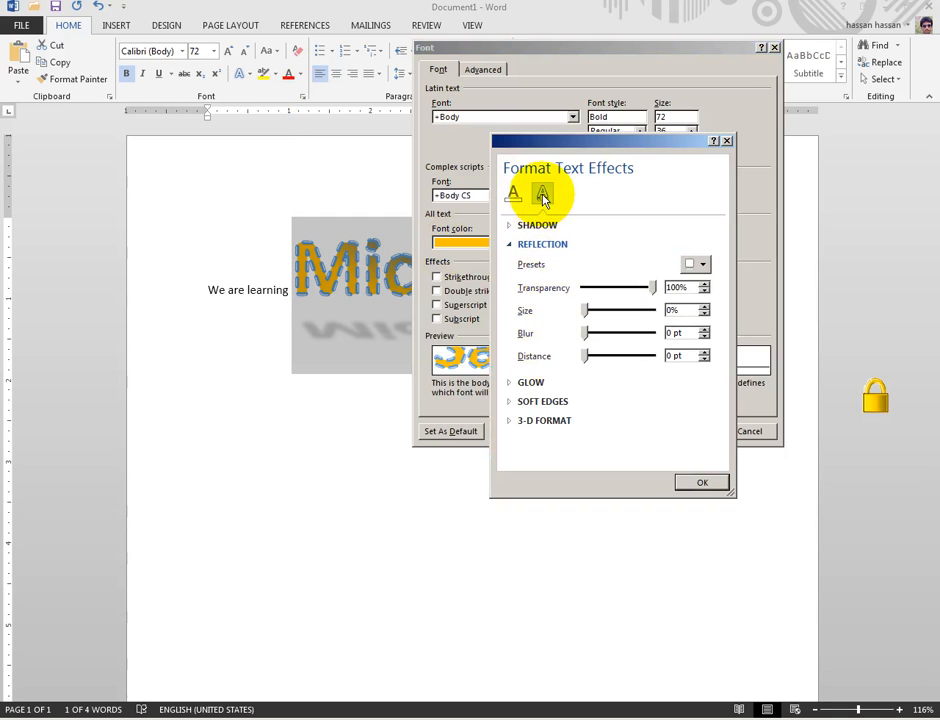
pyautogui.click(533, 250)
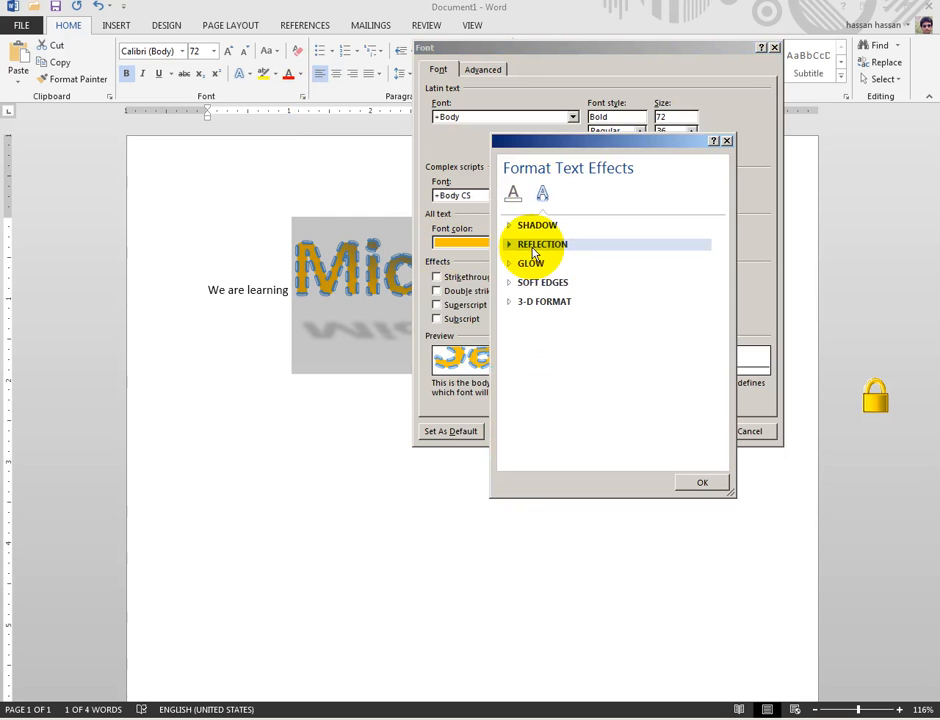
pyautogui.click(540, 301)
pyautogui.click(559, 342)
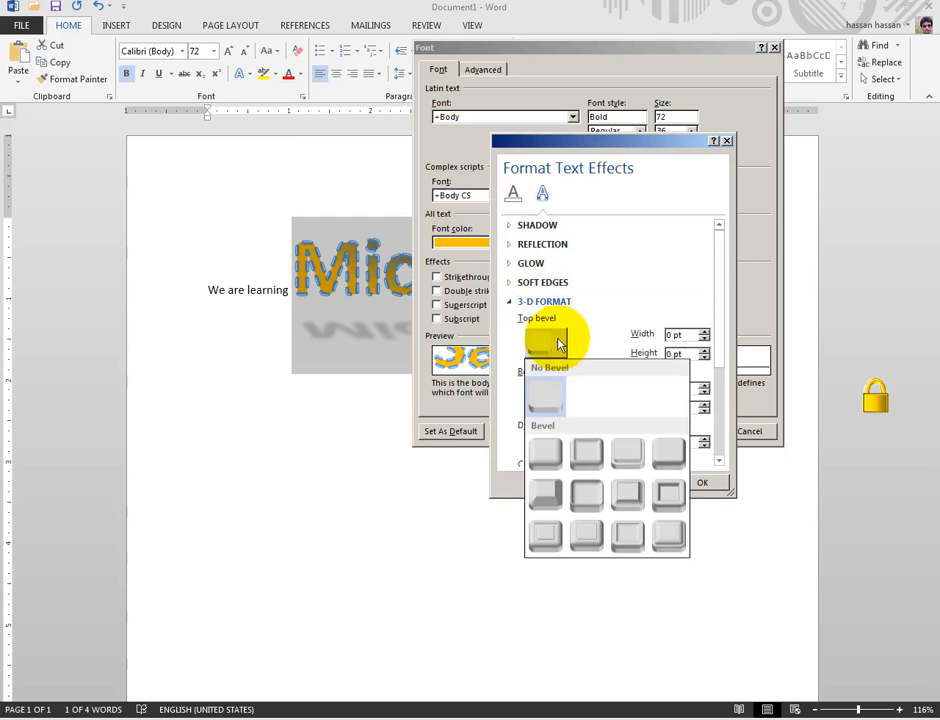
pyautogui.click(547, 453)
pyautogui.click(560, 398)
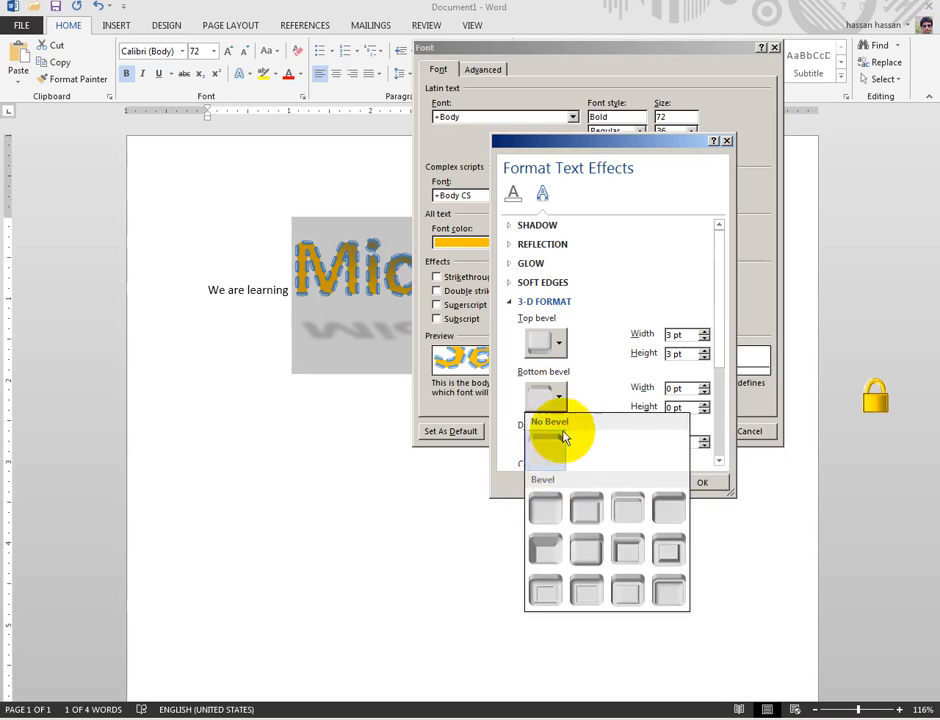
pyautogui.click(543, 505)
# Choose the darkest blue theme shade for the 3-D depth and a dark material, and apply the 3-D format to Microsoft
pyautogui.click(547, 445)
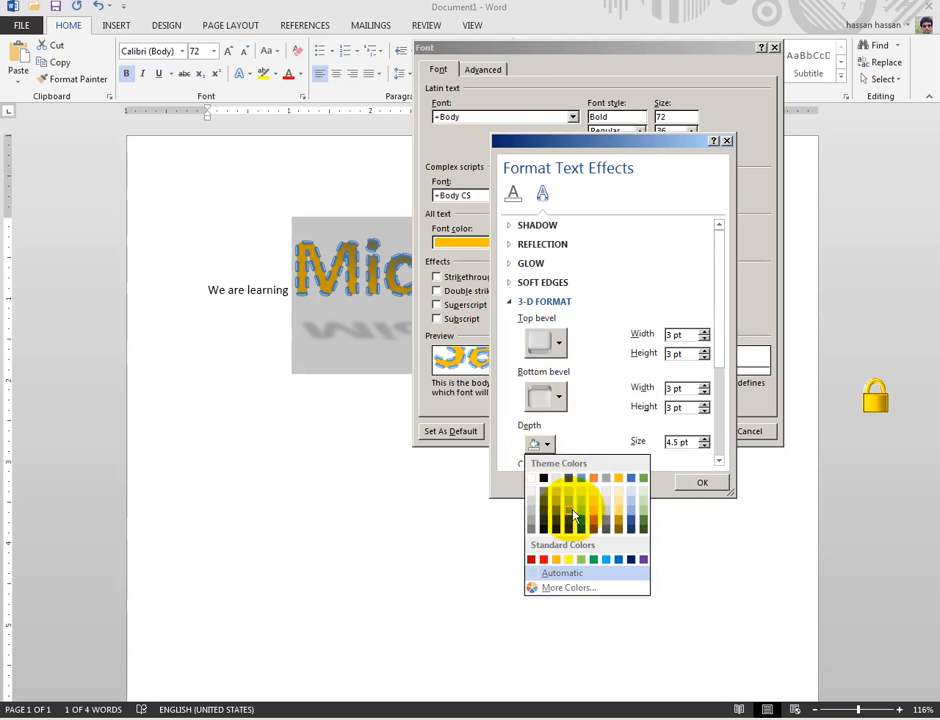
pyautogui.click(581, 530)
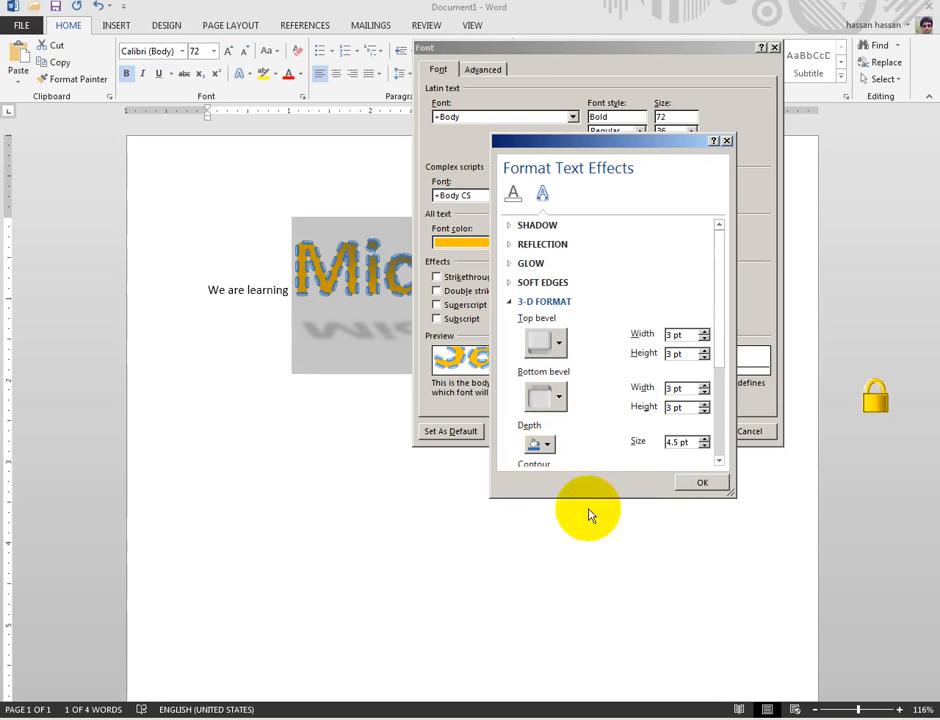
pyautogui.click(717, 390)
pyautogui.moveTo(717, 390); pyautogui.dragTo(716, 453)
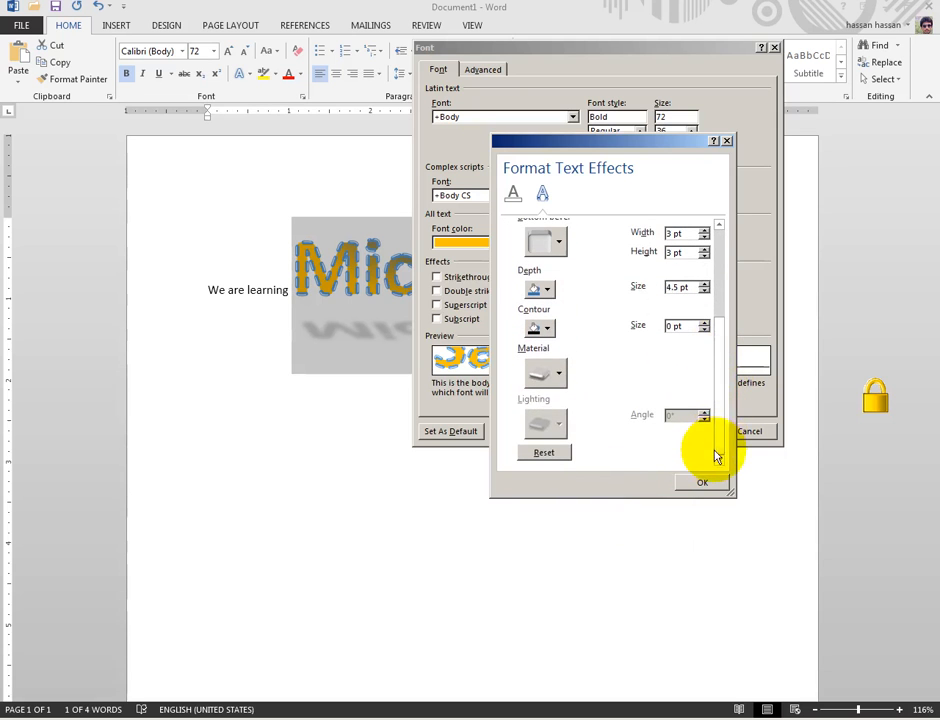
pyautogui.click(556, 375)
pyautogui.click(662, 430)
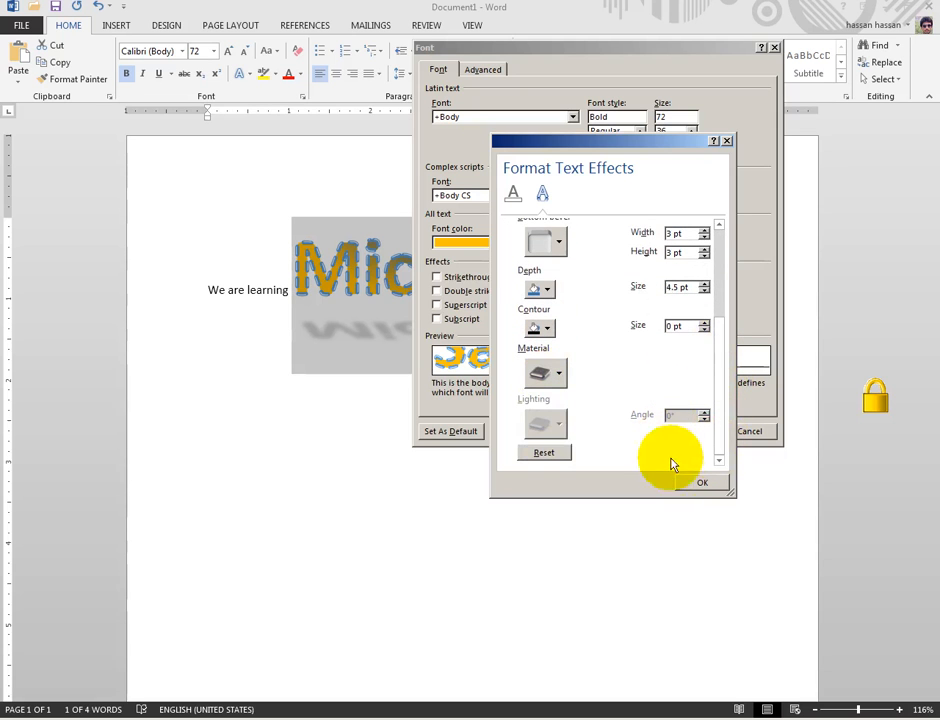
pyautogui.click(685, 487)
pyautogui.click(684, 432)
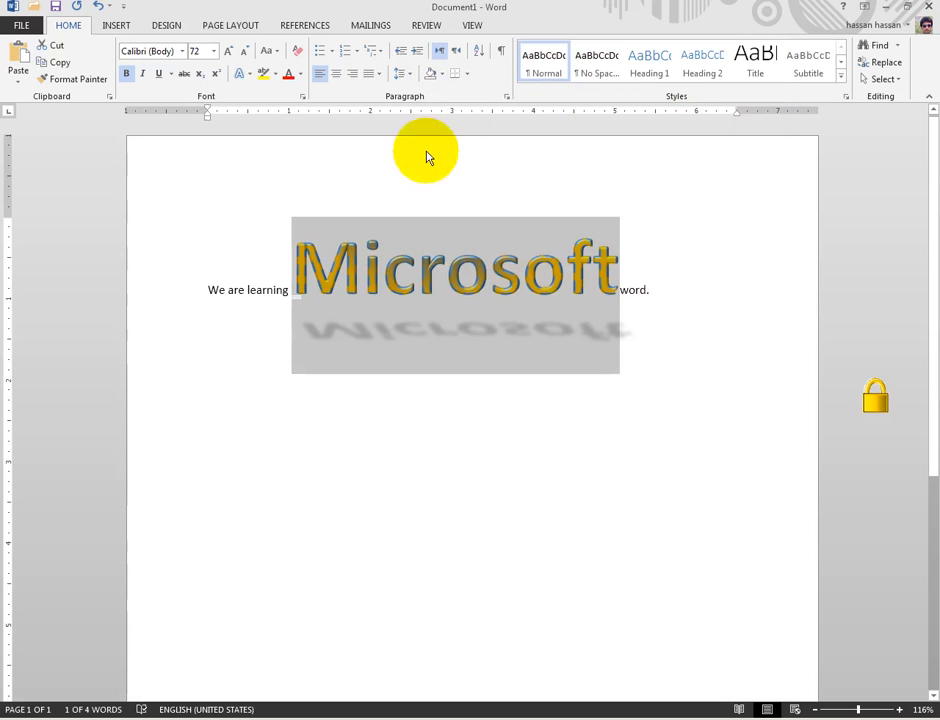
# Review the Font dialog's advanced character spacing and OpenType options, and close it without changes
pyautogui.click(302, 97)
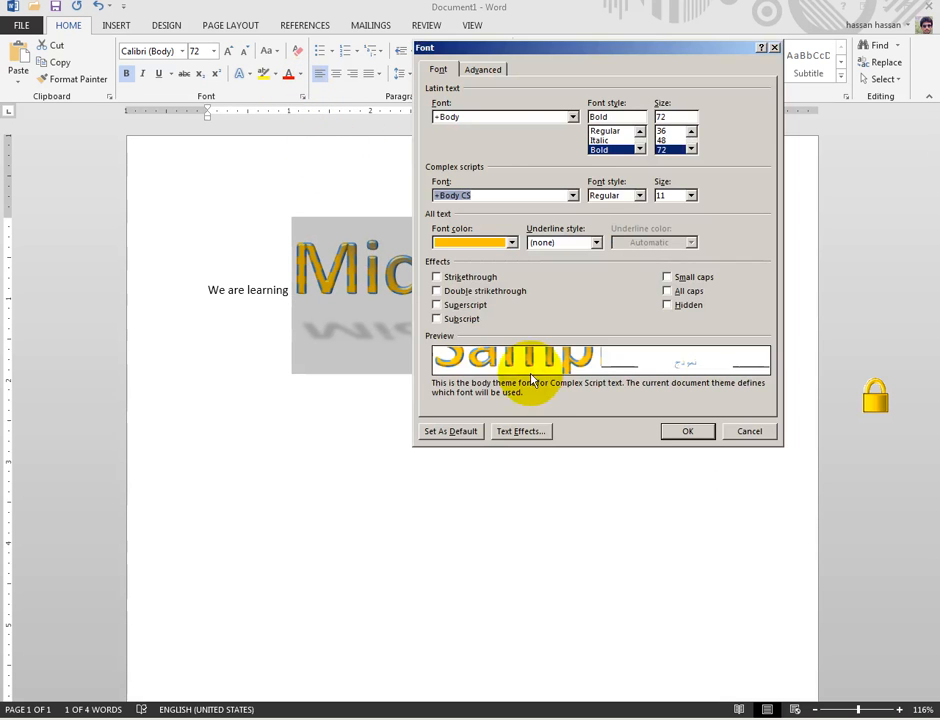
pyautogui.click(483, 69)
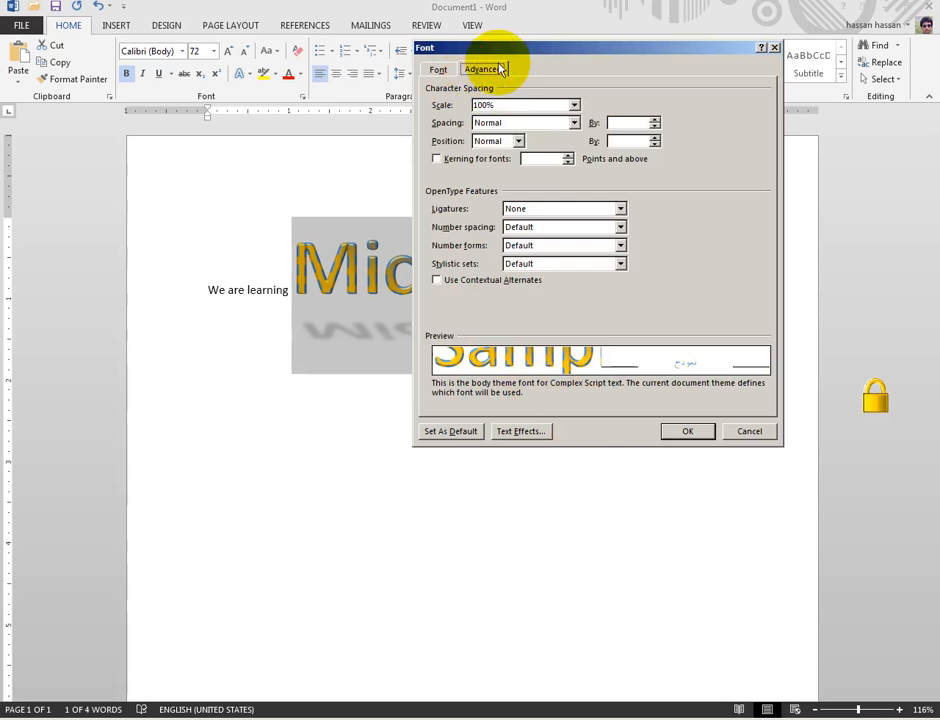
pyautogui.moveTo(532, 48); pyautogui.dragTo(460, 152)
pyautogui.click(608, 533)
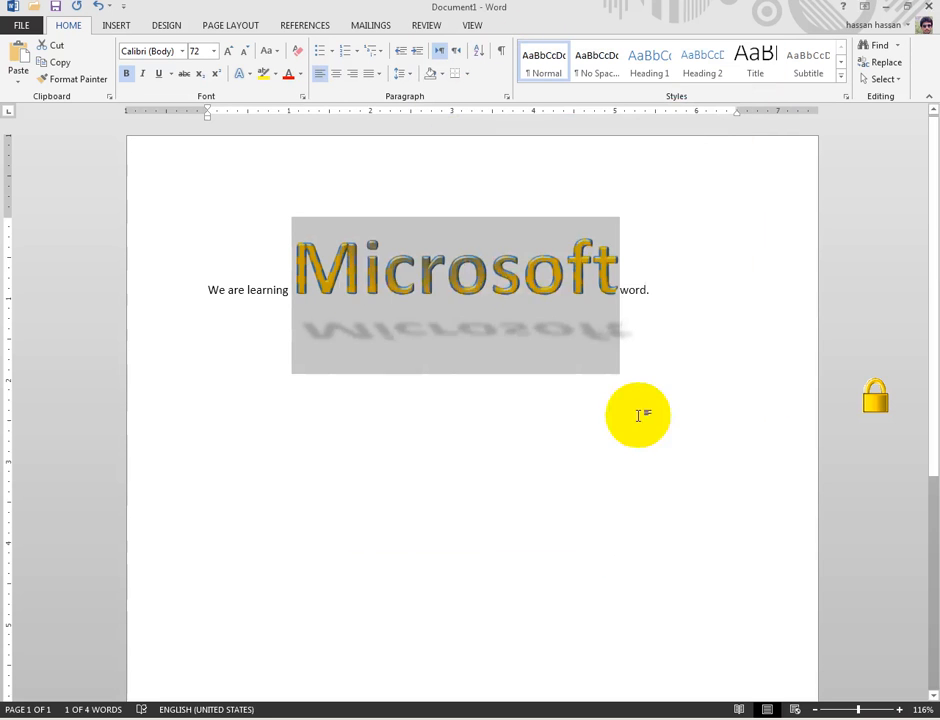
# Clear all formatting from Microsoft, and replace the text "Microsoftword." with a row of closing braces
pyautogui.moveTo(606, 269); pyautogui.dragTo(305, 268)
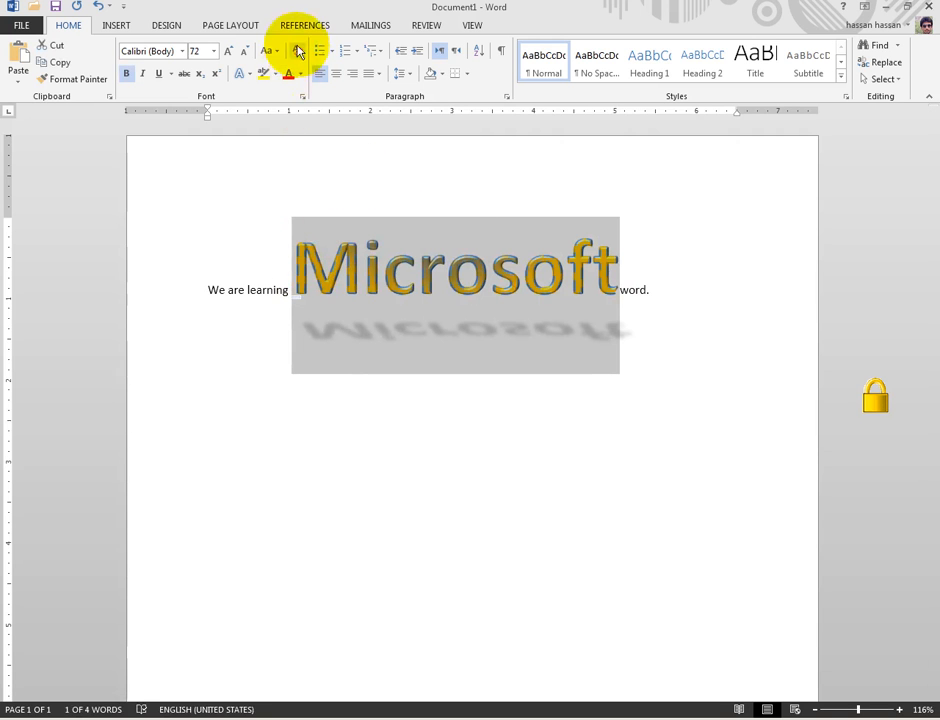
pyautogui.click(297, 50)
pyautogui.click(441, 313)
pyautogui.moveTo(381, 225); pyautogui.dragTo(322, 223)
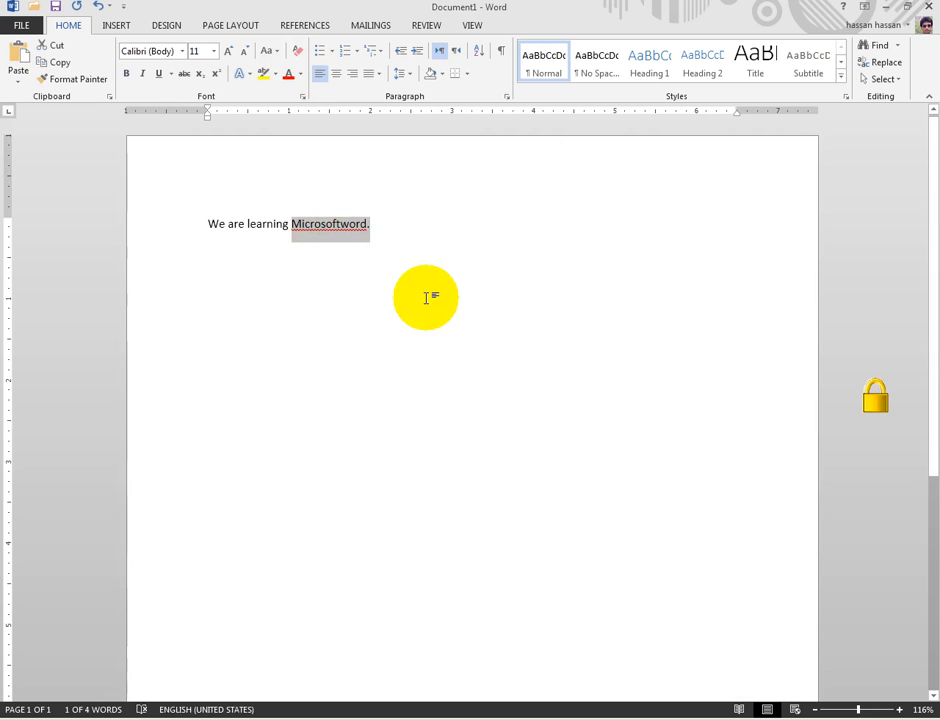
pyautogui.press('BackSpace')
pyautogui.write('}}}}}}')
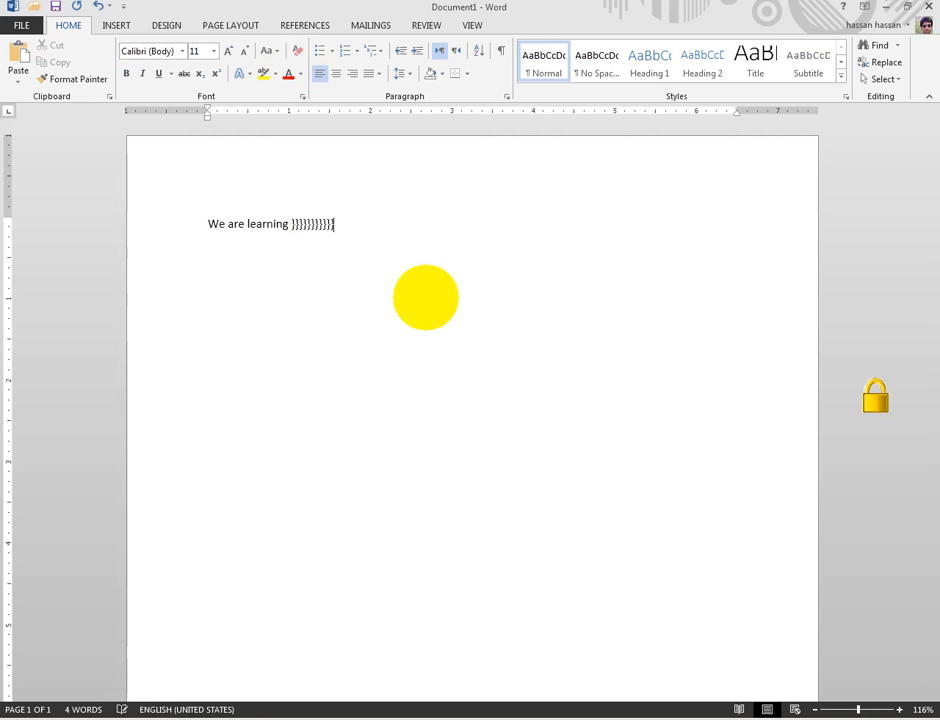
# Undo the edits and formatting back to before Microsoft was added, and redo up to the plain black bold 72 pt word
pyautogui.hotkey('ctrl', 'z')
pyautogui.hotkey('ctrl', 'z')
pyautogui.hotkey('ctrl', 'z')
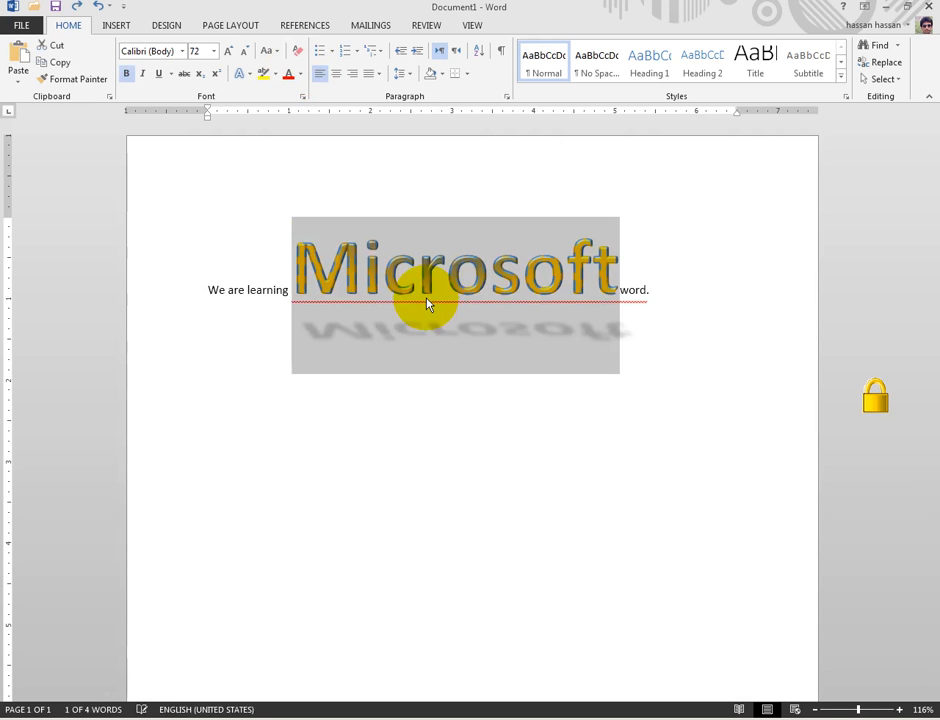
pyautogui.hotkey('ctrl', 'z')
pyautogui.hotkey('ctrl', 'z')
pyautogui.hotkey('ctrl', 'z')
pyautogui.hotkey('ctrl', 'z')
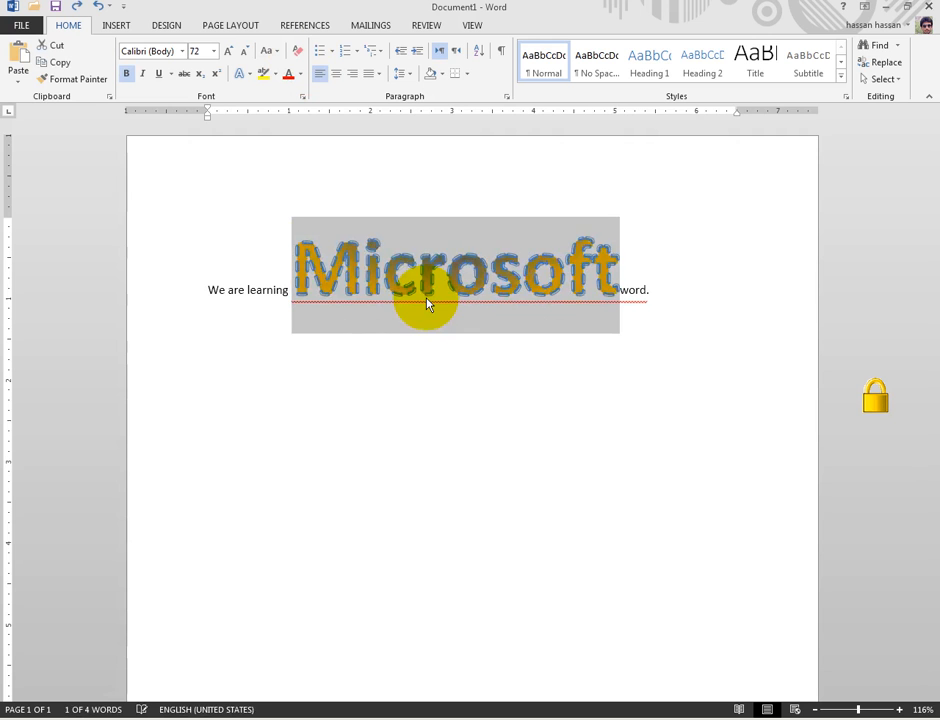
pyautogui.hotkey('ctrl', 'z')
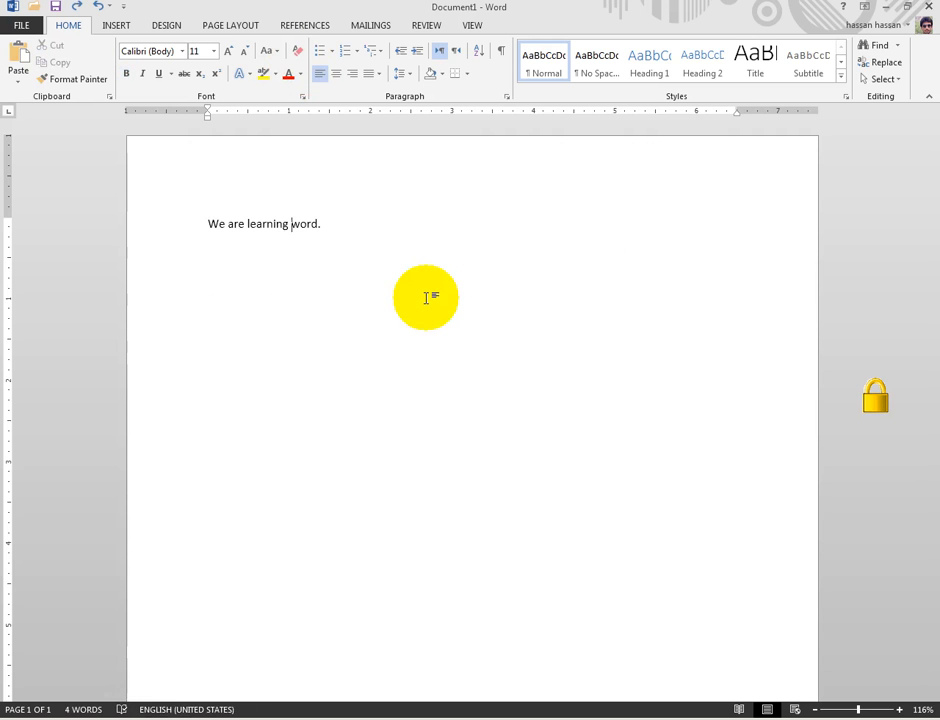
pyautogui.hotkey('ctrl', 'y')
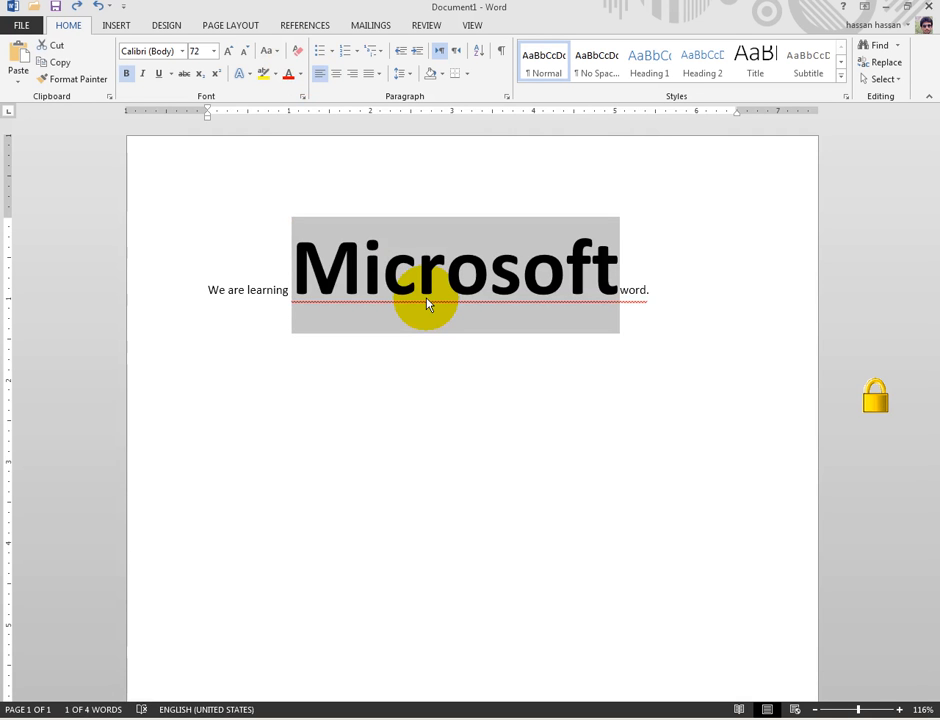
# Increase the font size of the word Microsoft to 141 pt in small increments, and deselect it
pyautogui.hotkey('ctrl', ']')
pyautogui.hotkey('ctrl', ']')
pyautogui.hotkey('ctrl', ']')
pyautogui.hotkey('ctrl', ']')
pyautogui.hotkey('ctrl', ']')
pyautogui.hotkey('ctrl', ']')
pyautogui.hotkey('ctrl', ']')
pyautogui.hotkey('ctrl', ']')
pyautogui.hotkey('ctrl', ']')
pyautogui.hotkey('ctrl', ']')
pyautogui.hotkey('ctrl', ']')
pyautogui.hotkey('ctrl', ']')
pyautogui.hotkey('ctrl', ']')
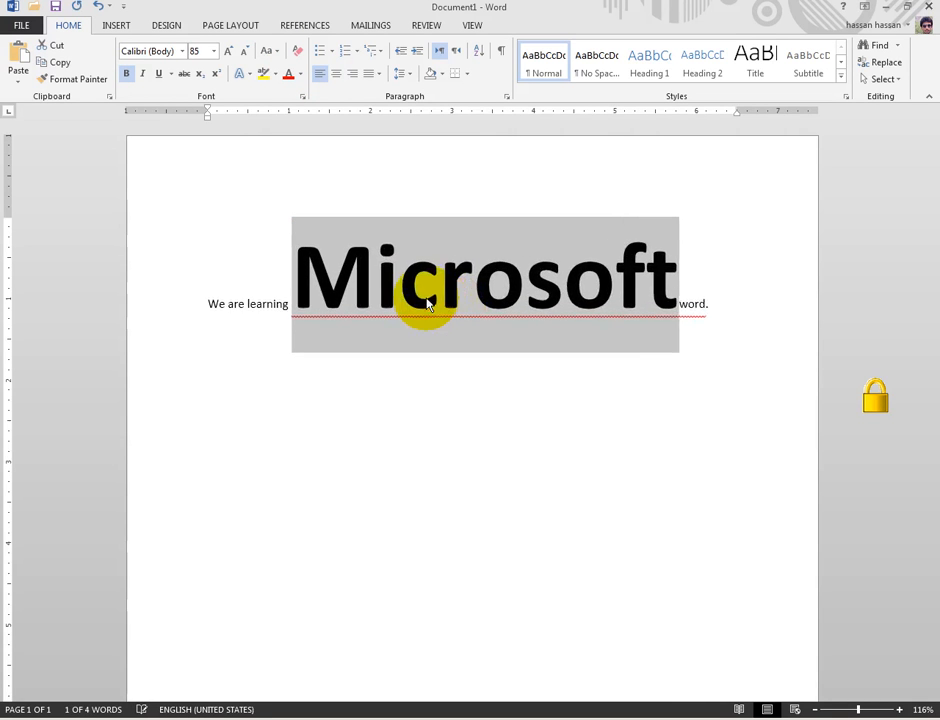
pyautogui.hotkey('ctrl', ']')
pyautogui.hotkey('ctrl', ']')
pyautogui.hotkey('ctrl', ']')
pyautogui.hotkey('ctrl', ']')
pyautogui.hotkey('ctrl', ']')
pyautogui.hotkey('ctrl', ']')
pyautogui.hotkey('ctrl', ']')
pyautogui.hotkey('ctrl', ']')
pyautogui.hotkey('ctrl', ']')
pyautogui.hotkey('ctrl', ']')
pyautogui.hotkey('ctrl', ']')
pyautogui.hotkey('ctrl', ']')
pyautogui.hotkey('ctrl', ']')
pyautogui.hotkey('ctrl', ']')
pyautogui.hotkey('ctrl', ']')
pyautogui.hotkey('ctrl', ']')
pyautogui.hotkey('ctrl', ']')
pyautogui.hotkey('ctrl', ']')
pyautogui.hotkey('ctrl', ']')
pyautogui.hotkey('ctrl', ']')
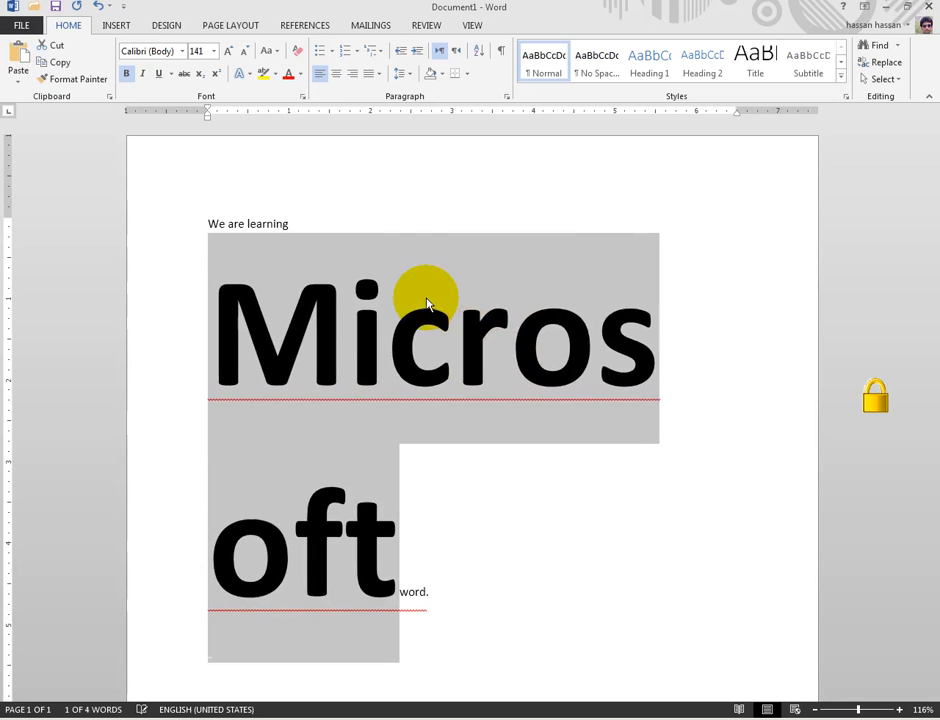
pyautogui.click(592, 466)
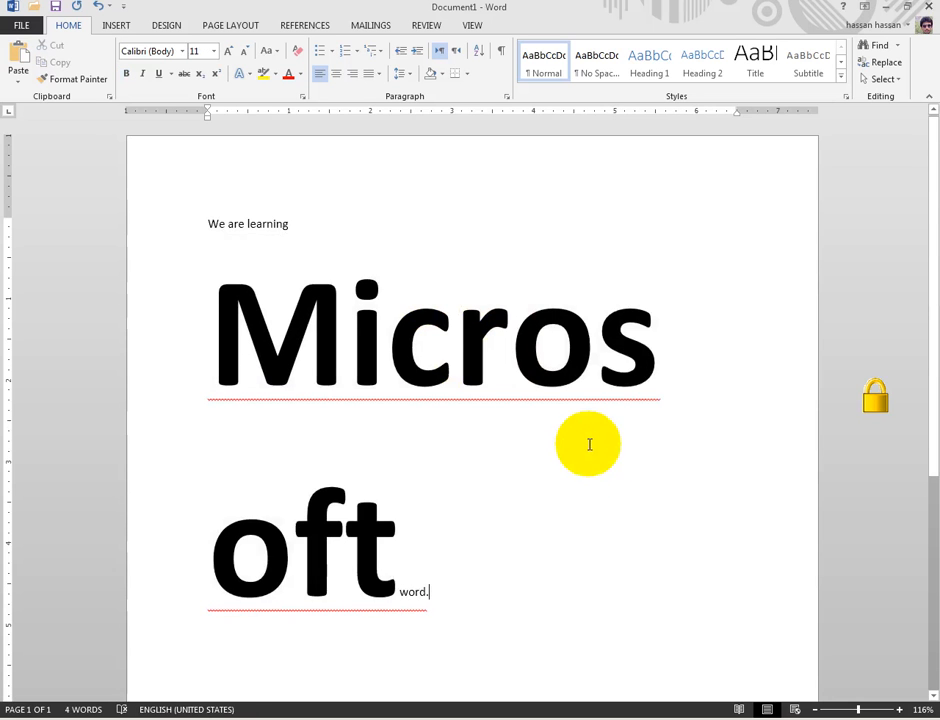
# Select the letters "Micro" in the enlarged word and apply a character scale of 100% in the advanced font settings
pyautogui.scroll(-2, 503, 469)
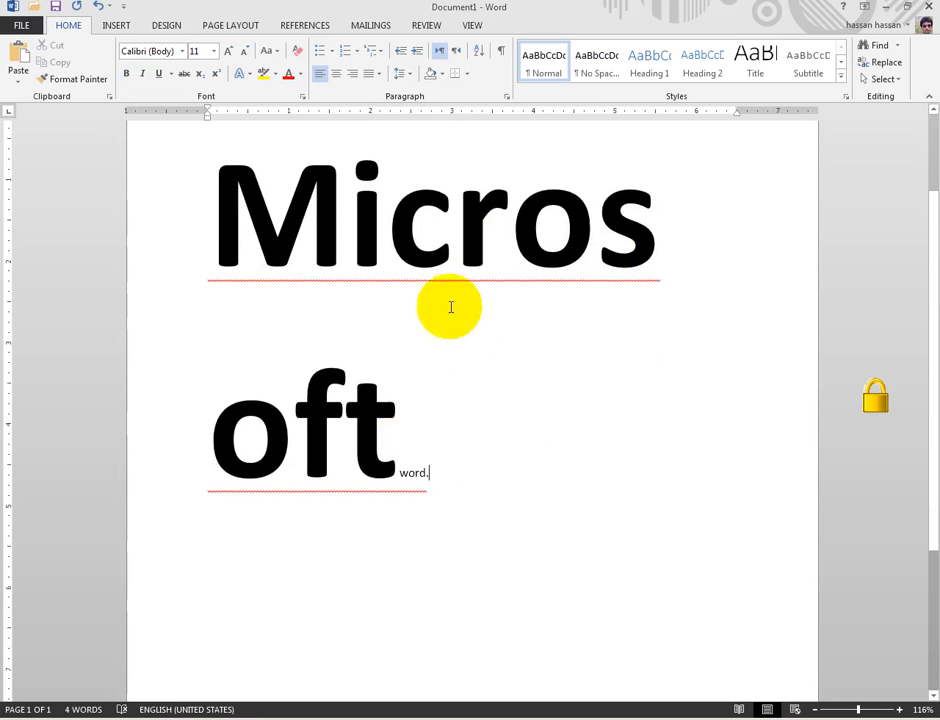
pyautogui.moveTo(606, 233); pyautogui.dragTo(216, 241)
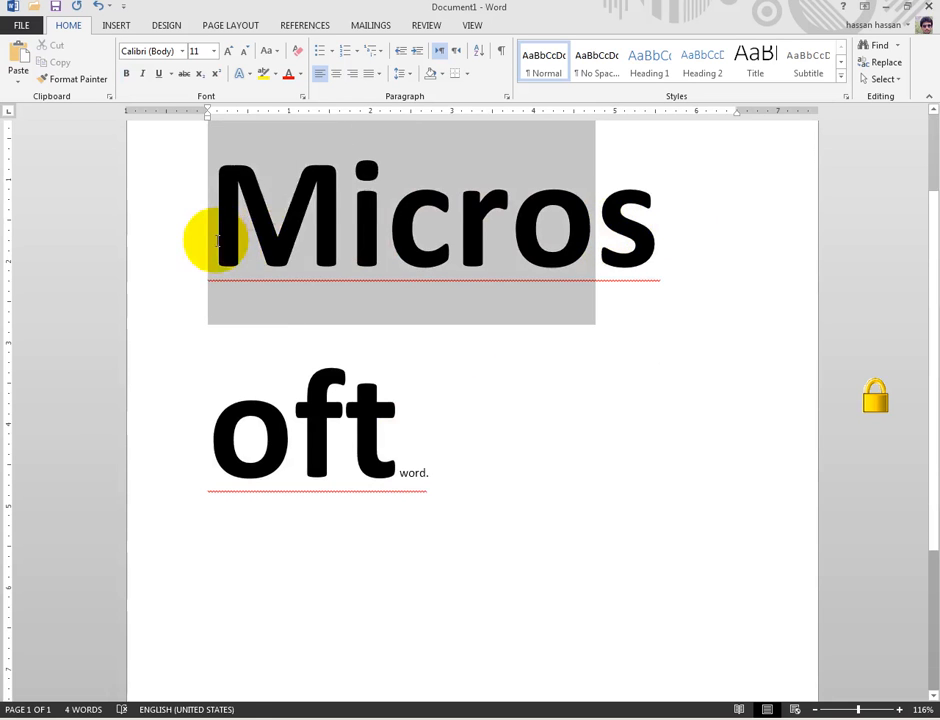
pyautogui.scroll(2, 319, 252)
pyautogui.click(302, 96)
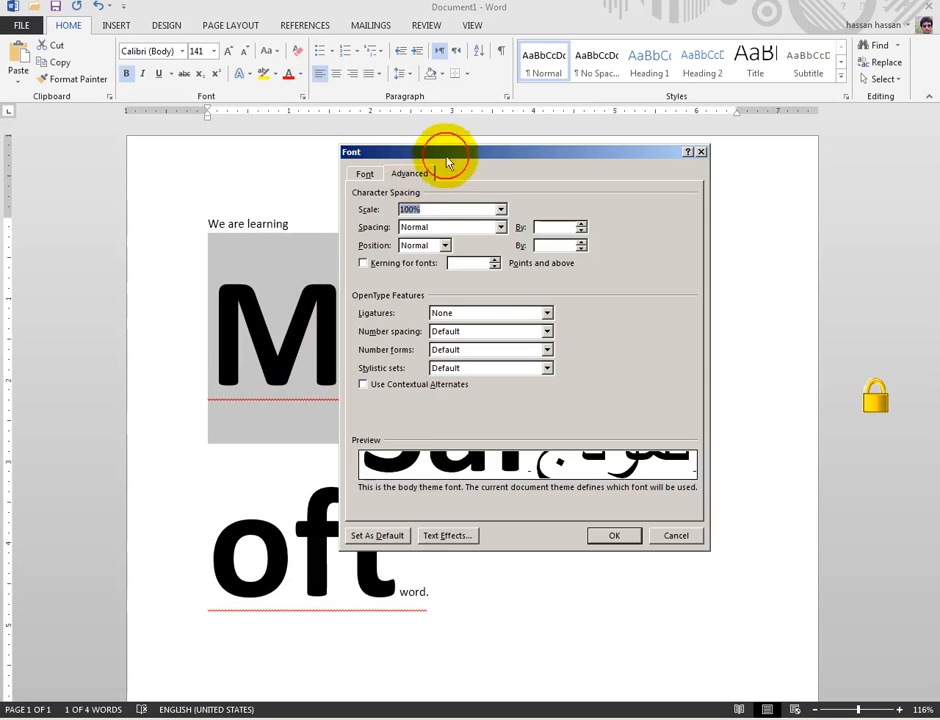
pyautogui.moveTo(474, 151); pyautogui.dragTo(566, 32)
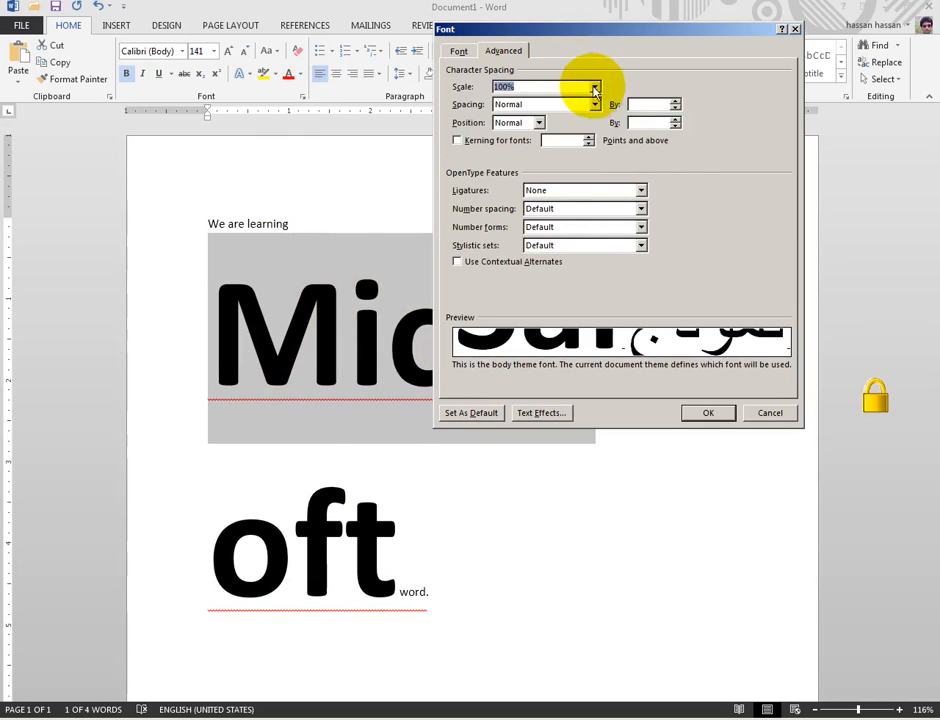
pyautogui.click(595, 87)
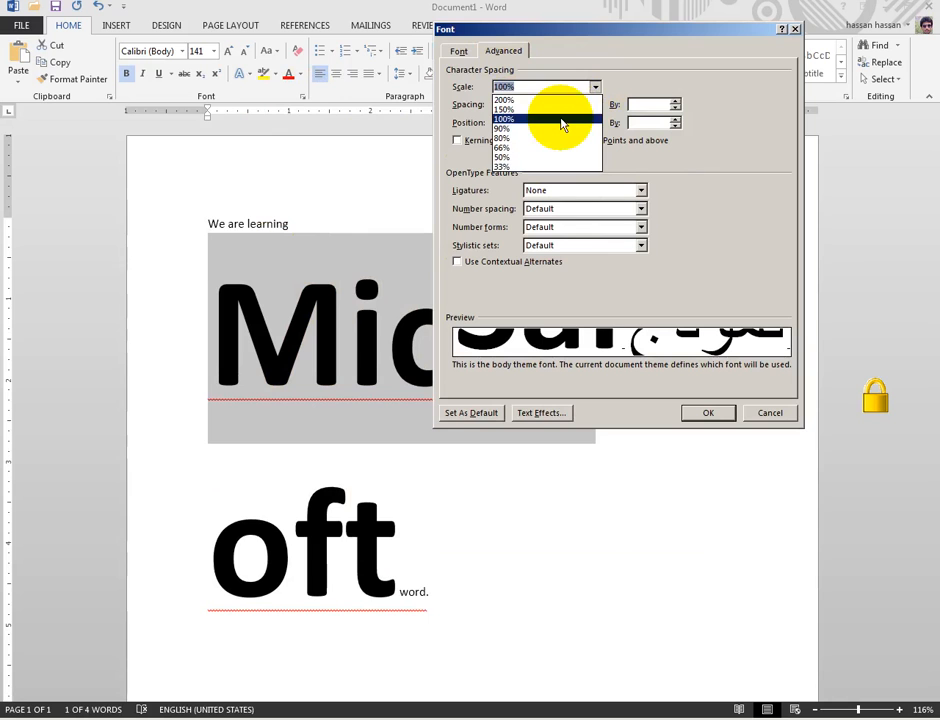
pyautogui.click(562, 122)
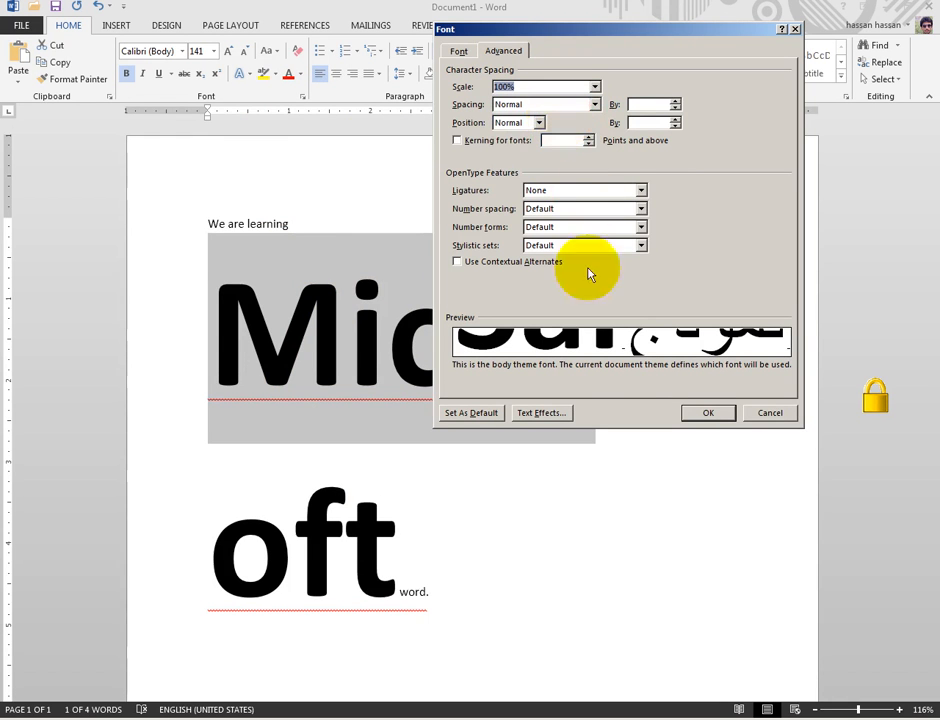
pyautogui.click(705, 413)
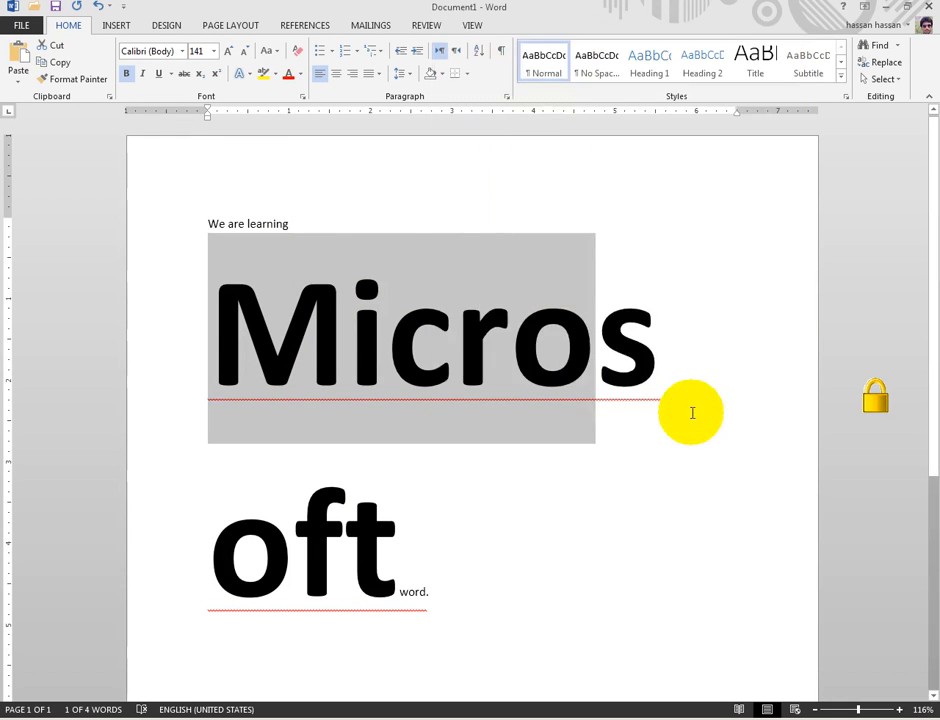
# Set the character scale of the selected letters "Micro" to 200%
pyautogui.click(303, 97)
pyautogui.click(595, 88)
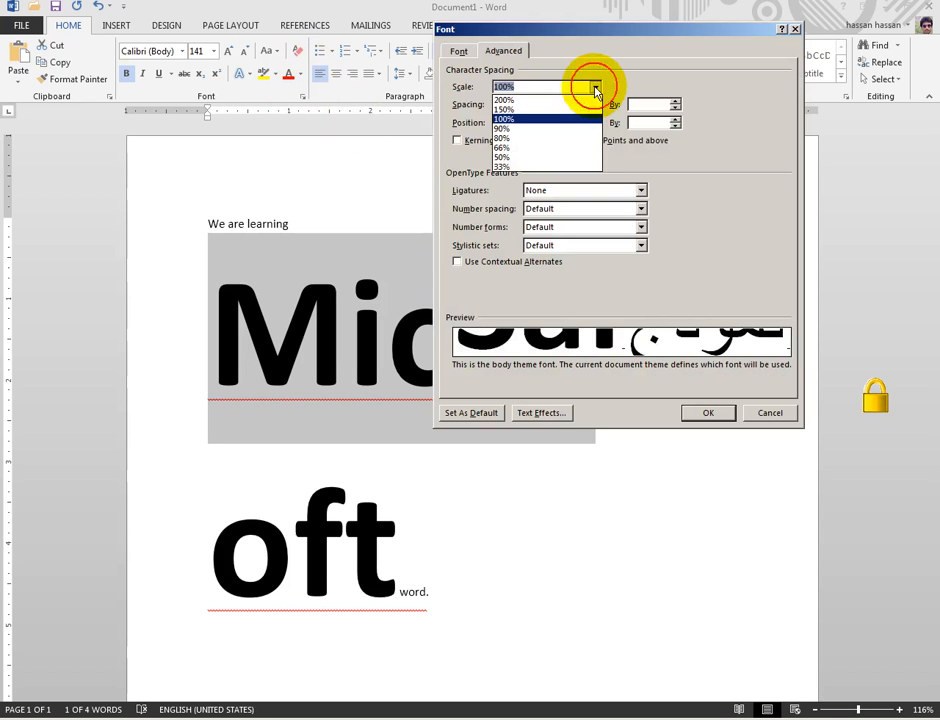
pyautogui.click(577, 100)
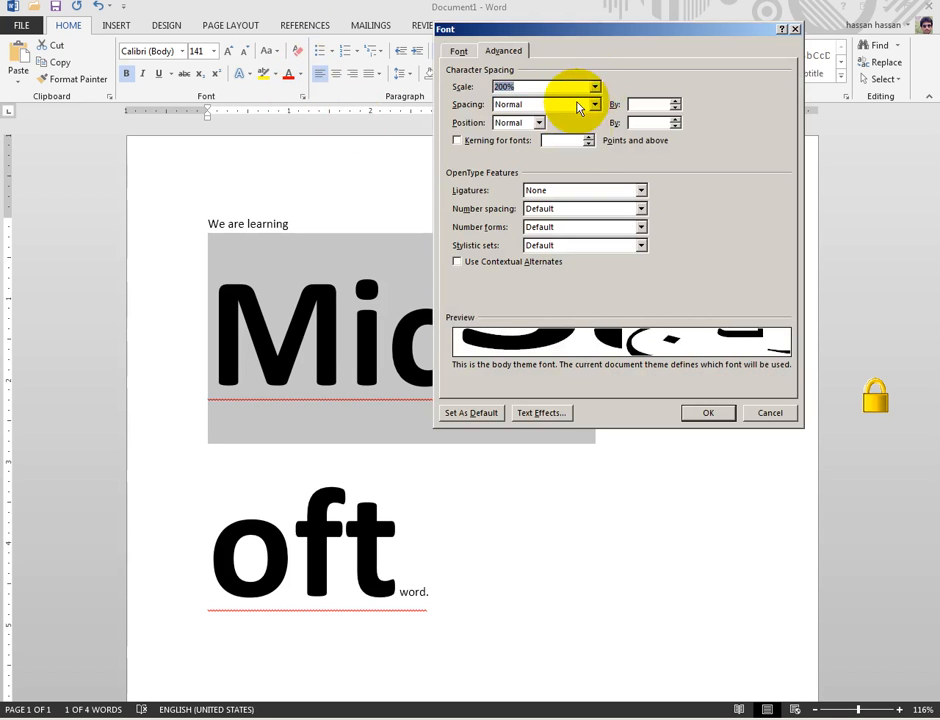
pyautogui.click(692, 414)
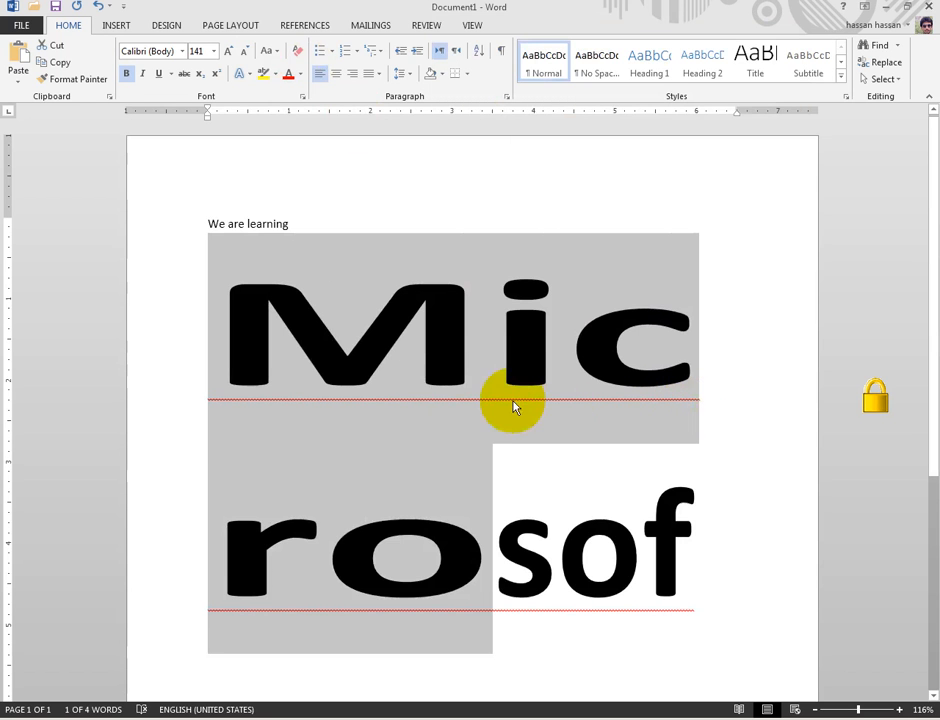
# Set the character spacing of the selected letters "Micro" to Expanded by 1 pt
pyautogui.click(303, 97)
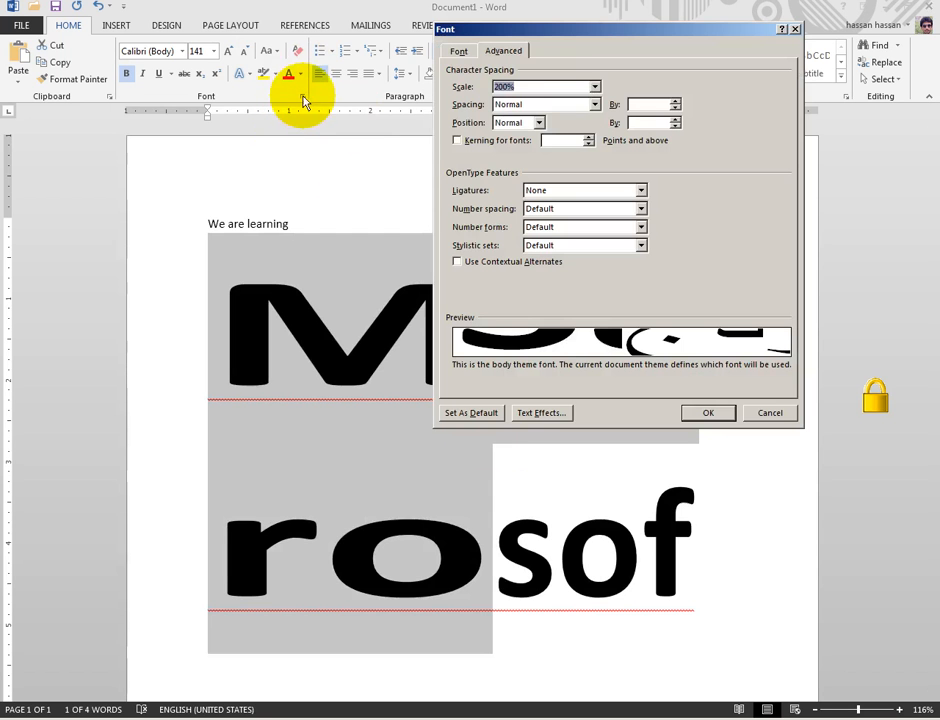
pyautogui.click(595, 105)
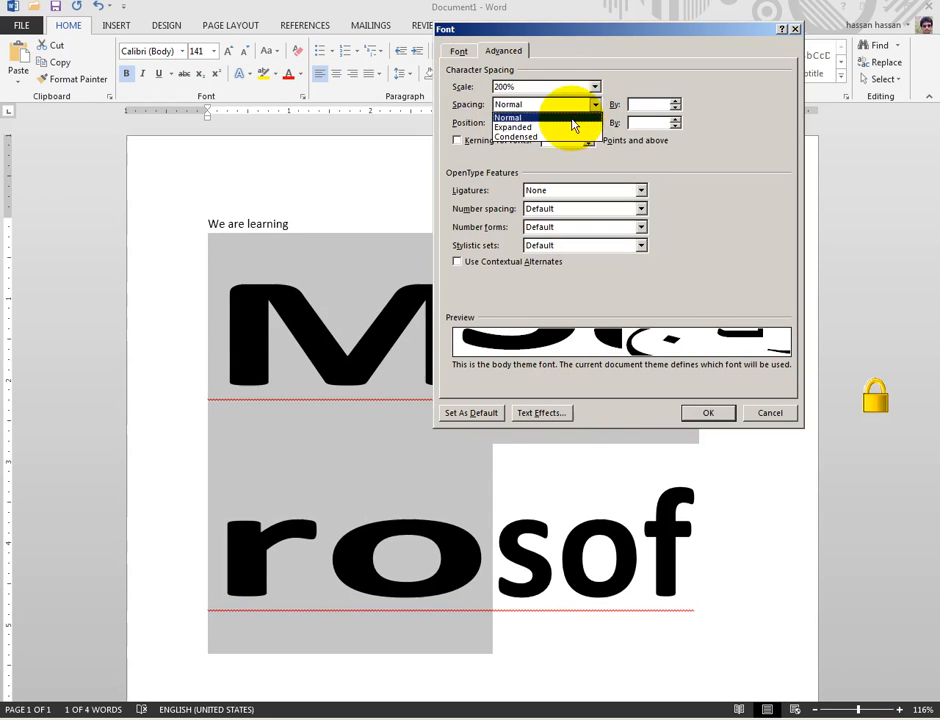
pyautogui.click(586, 127)
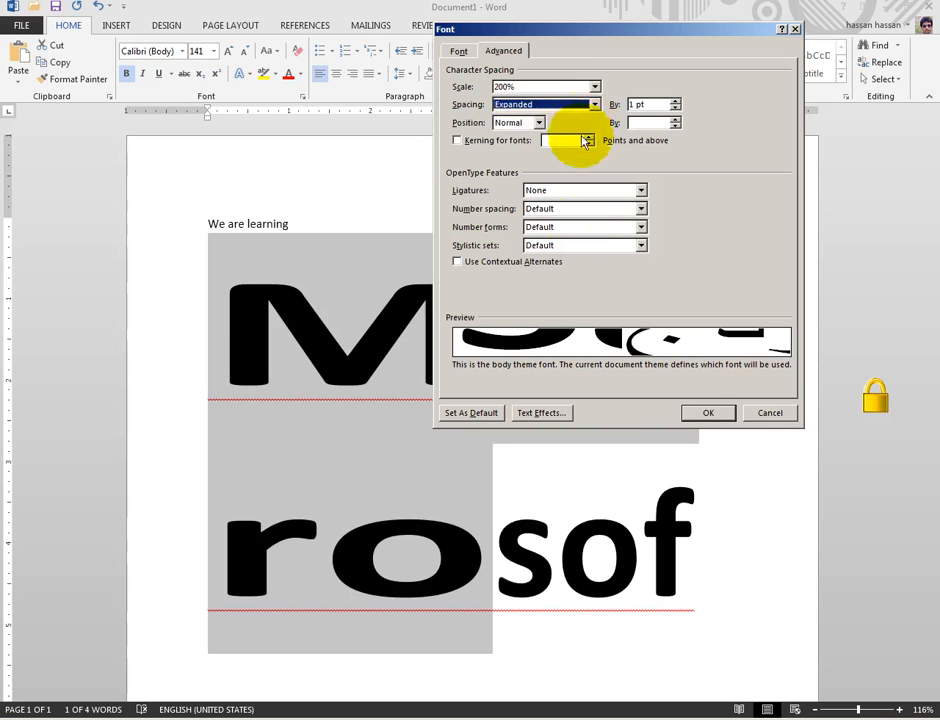
pyautogui.click(691, 413)
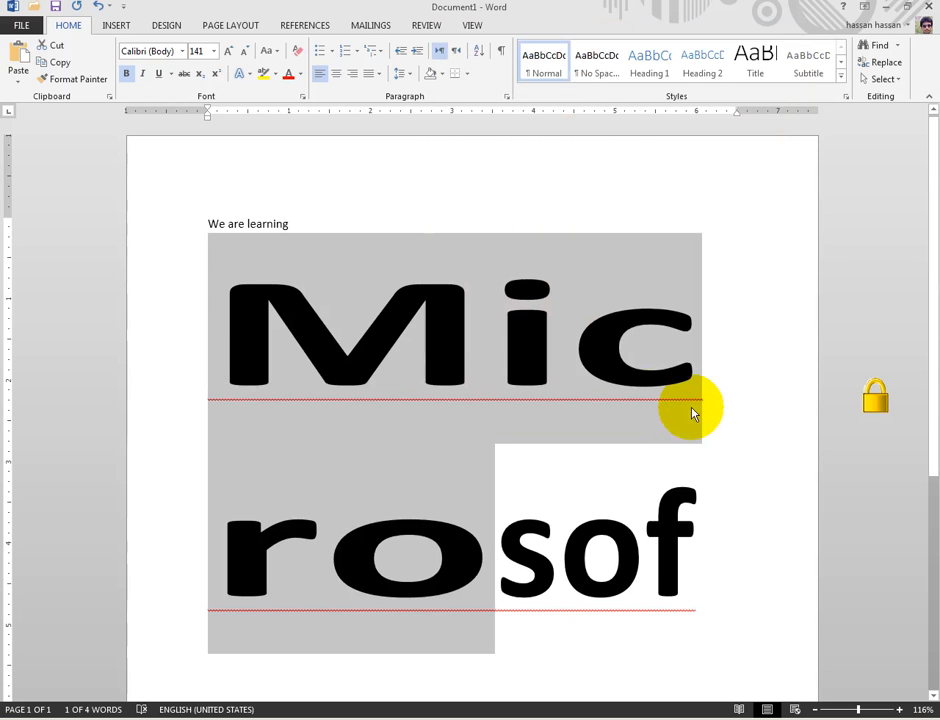
# Reopen the advanced font settings for the selected letters and examine the character Position options
pyautogui.click(302, 97)
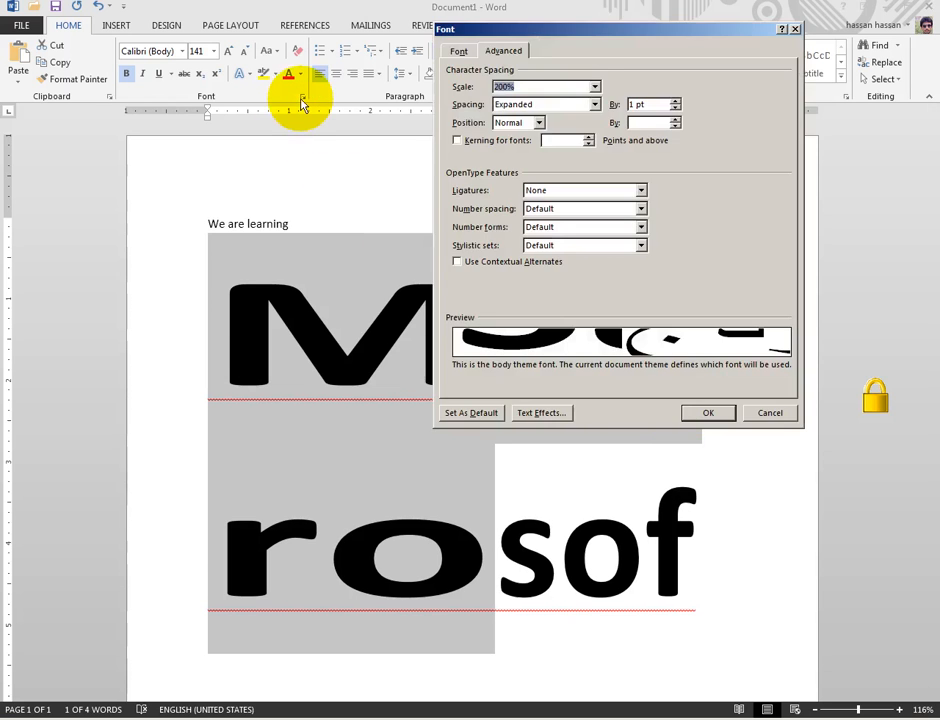
pyautogui.moveTo(537, 34); pyautogui.dragTo(459, 17)
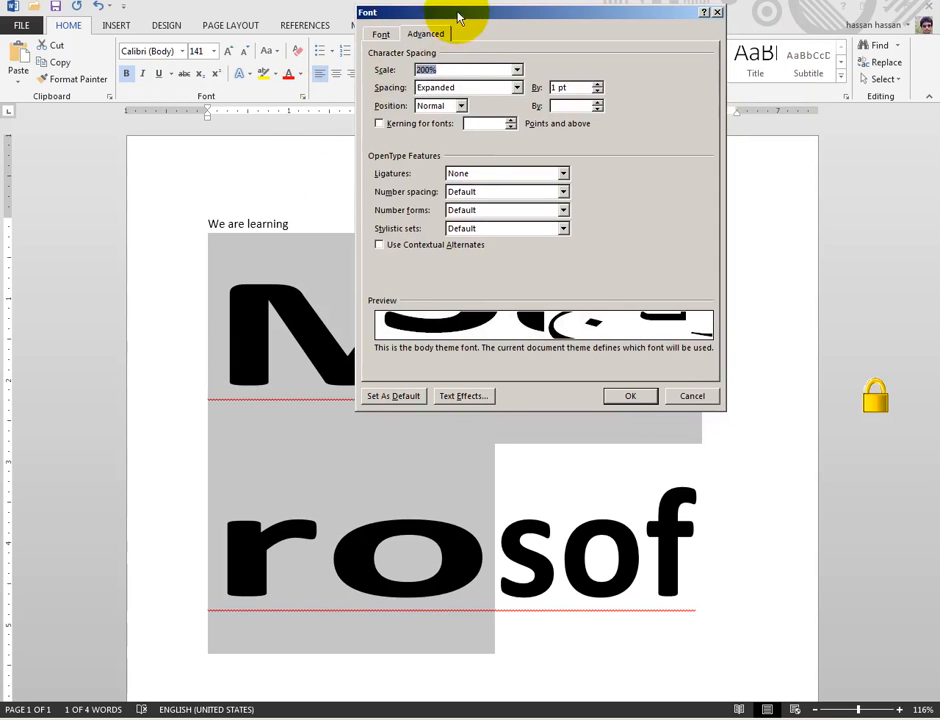
pyautogui.click(461, 105)
pyautogui.click(607, 185)
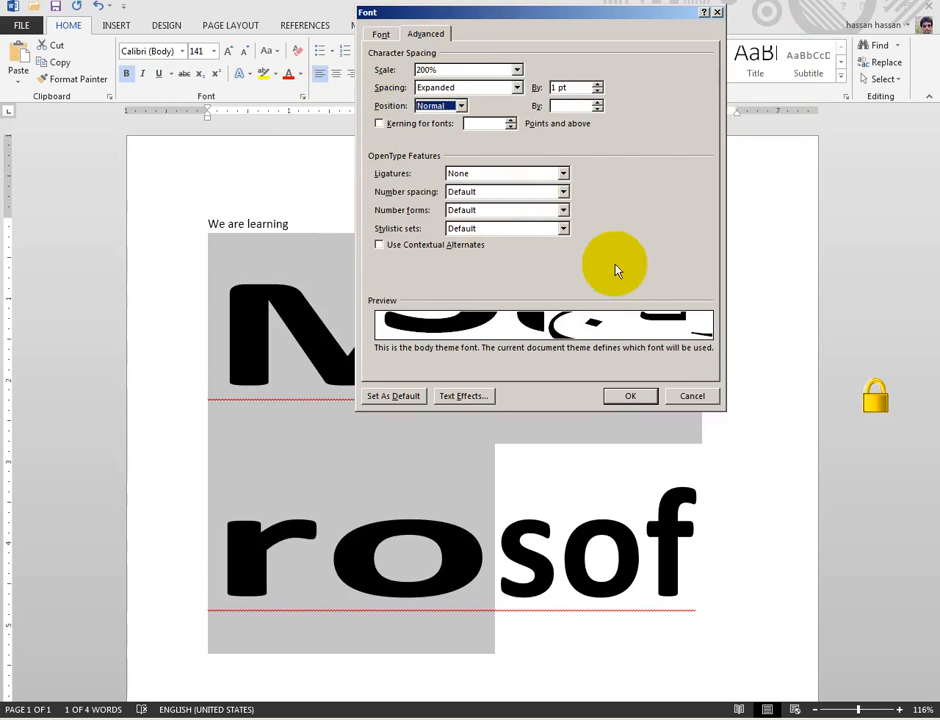